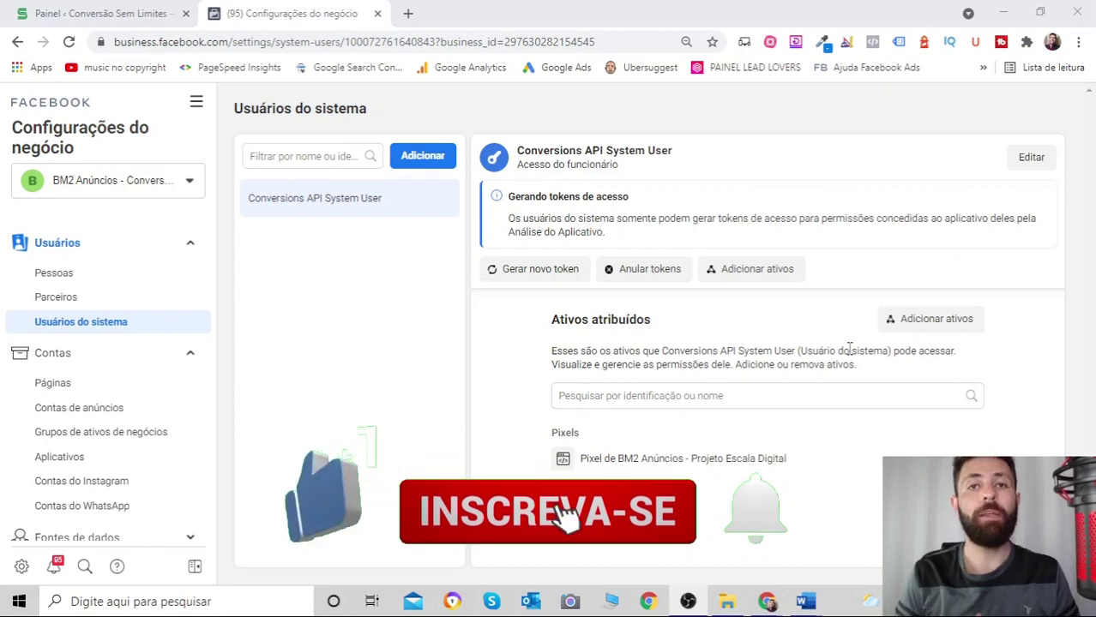
- Bring the Word notes 'Como Instalar o Pixel do Facebook no WordPress' to the front
mouse_move(805, 600)
click(840, 549)
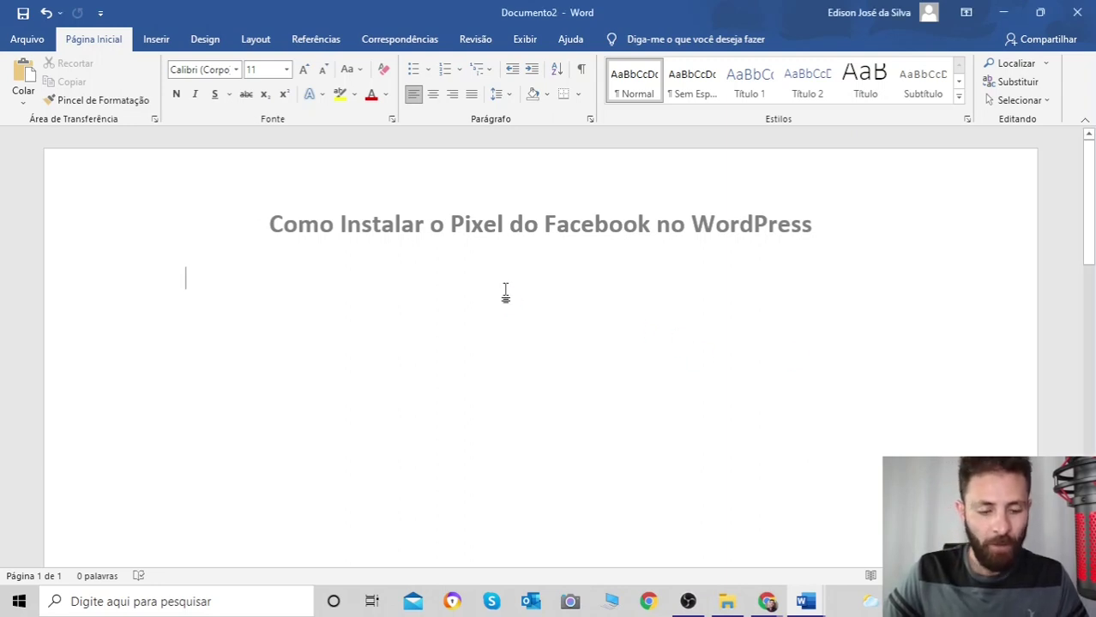
- Paste point 1 about the Pixel, correct 'leva' to 'levar', and colour 'levar as informações' red
text(O Pixel é um código que leva as informações do teu site para o facebook.)
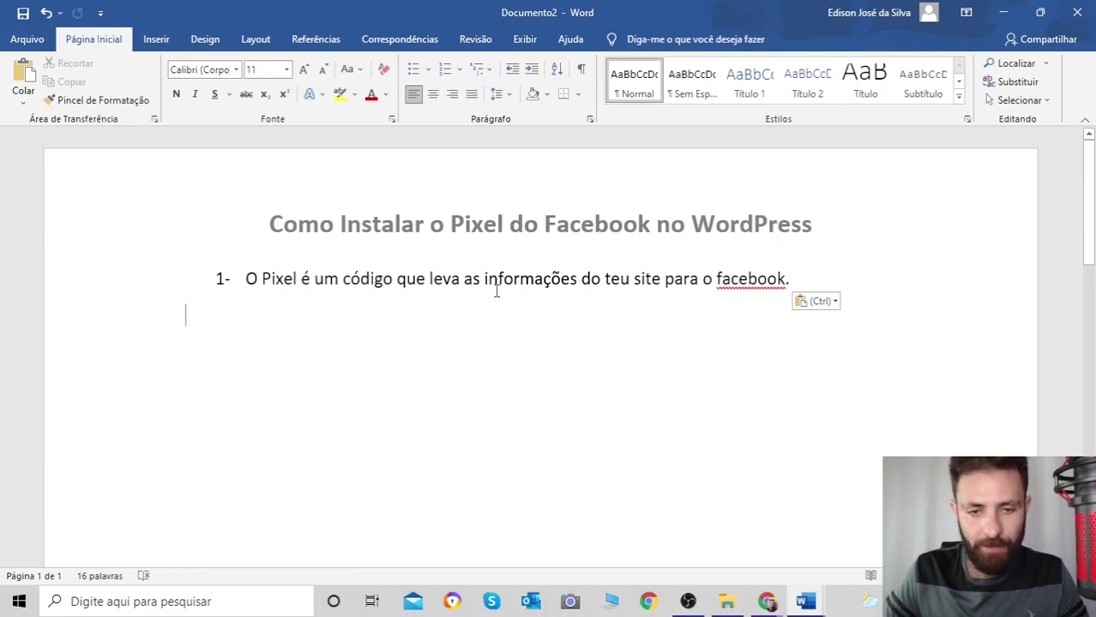
click(460, 279)
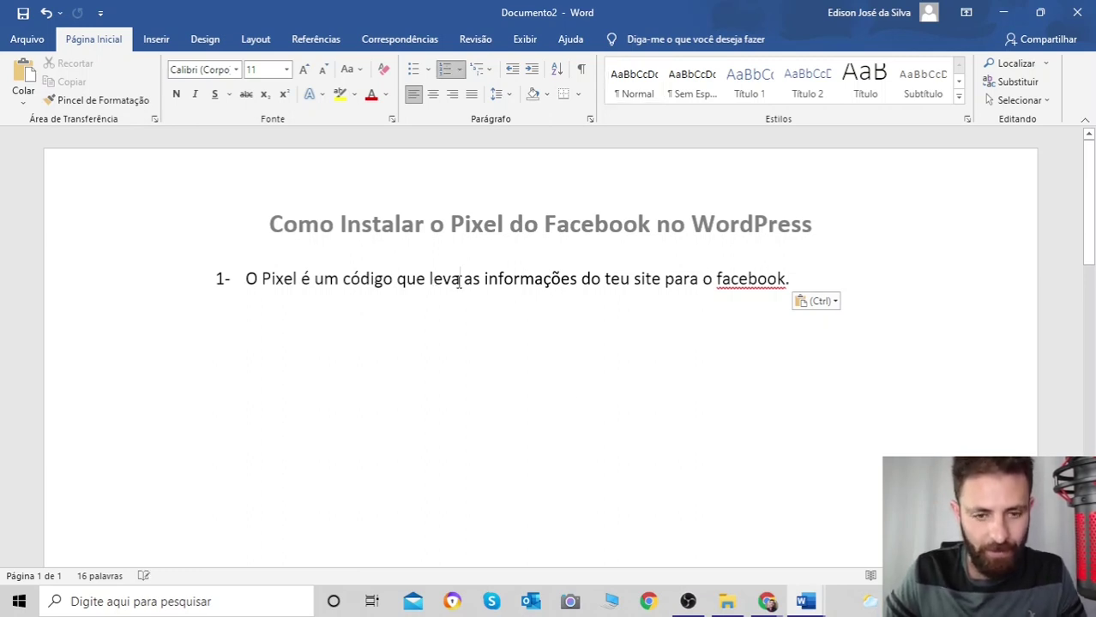
text(r)
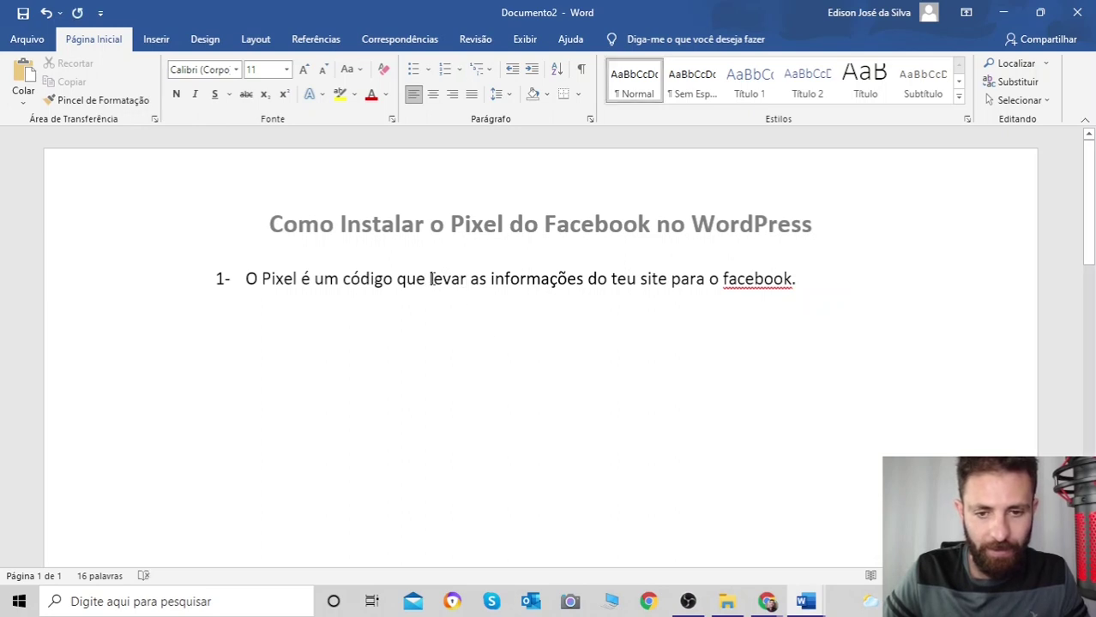
drag(432, 279, 564, 278)
click(371, 94)
click(643, 360)
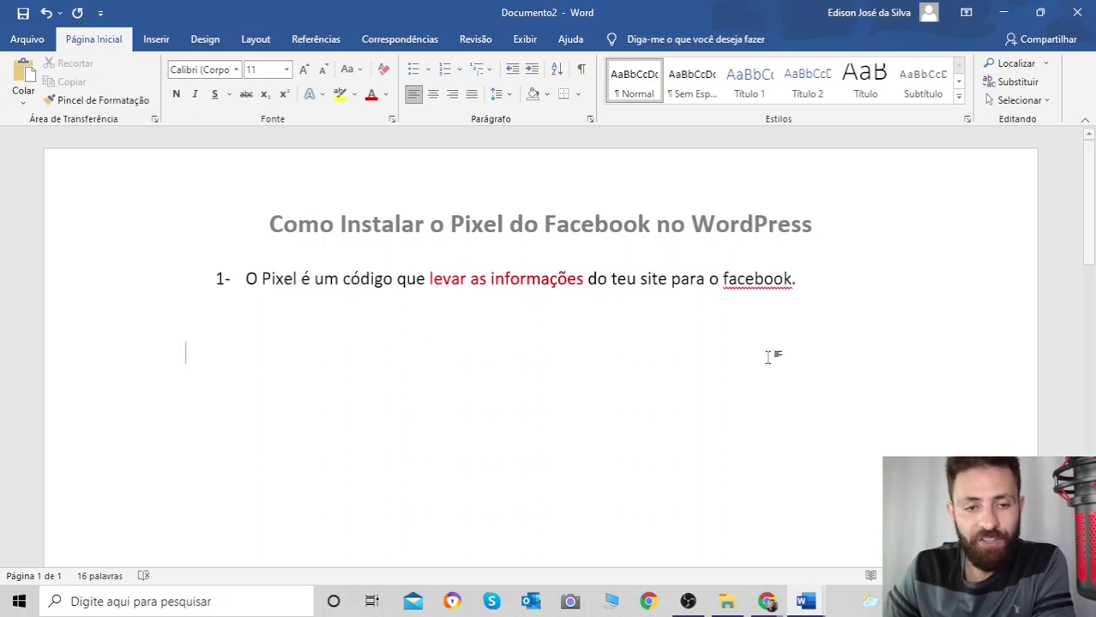
click(227, 304)
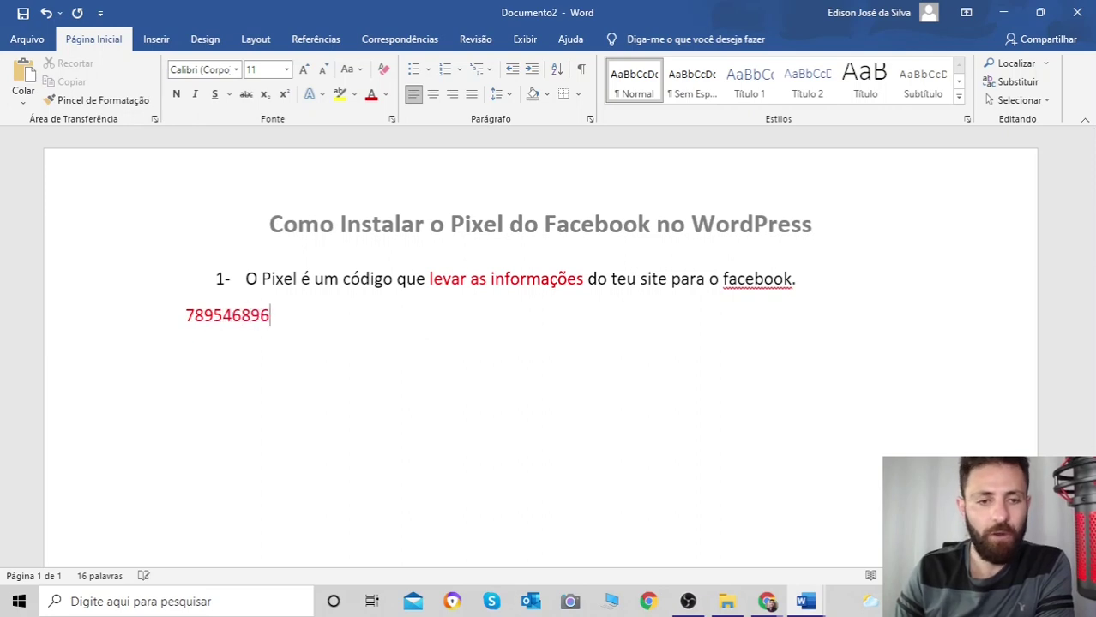
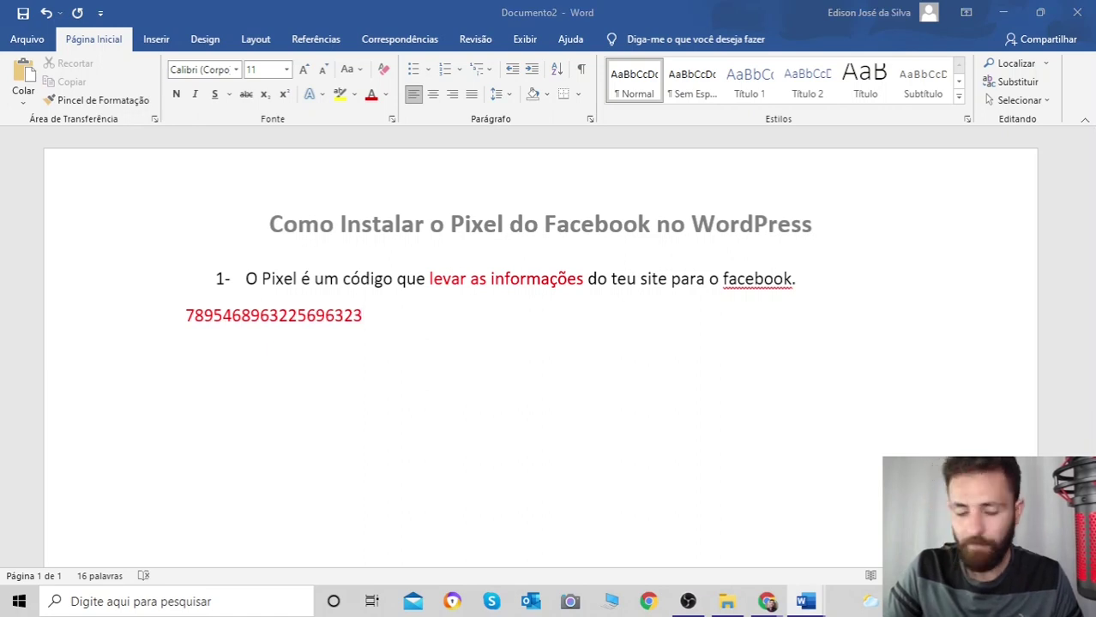
click(365, 341)
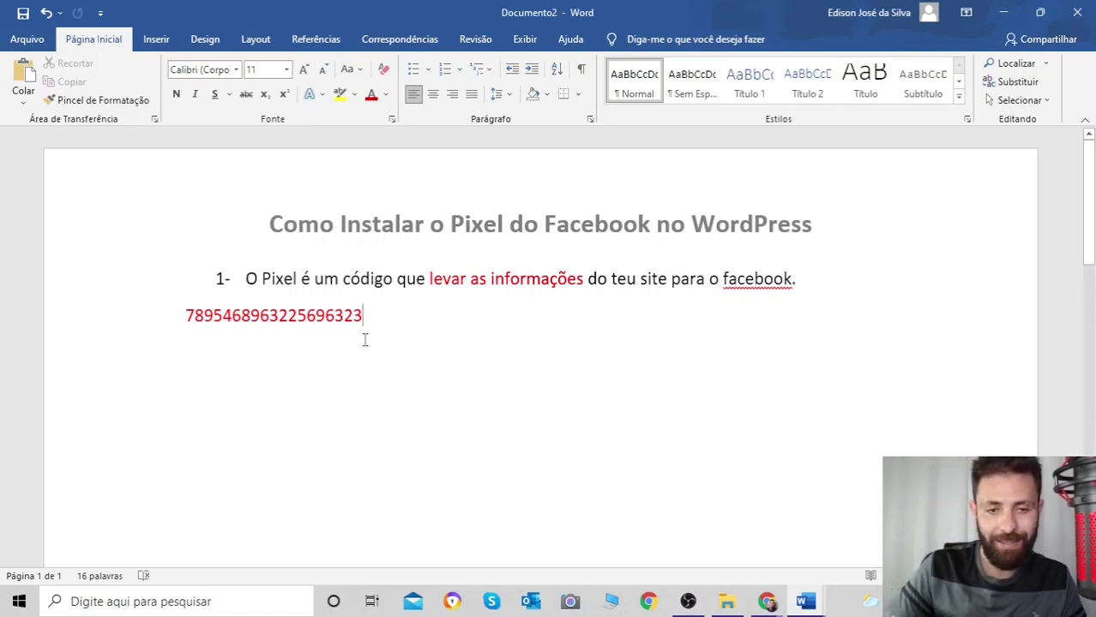
key(Return)
key(Return)
key(Return)
- Paste item 2, remove the extra blank line above it, and colour its three bullets red
text(Mas essas informações devem ser solicitadas ao Pixel através de 3 maneiras: Eventos padrão Eventos personalizados Conversões Personalizadas)
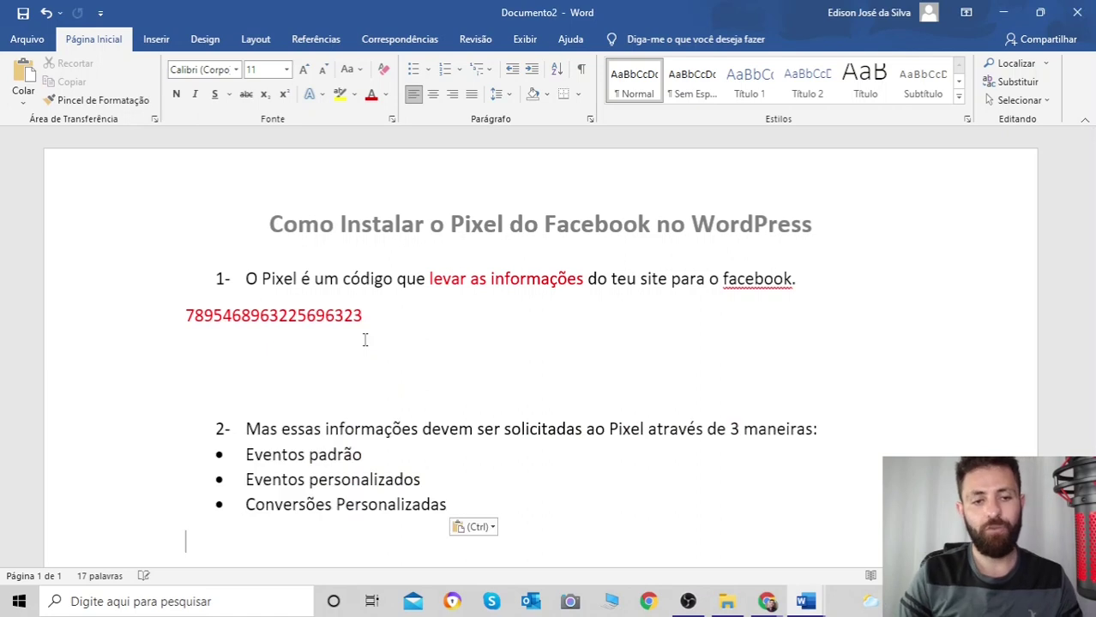
click(299, 396)
key(BackSpace)
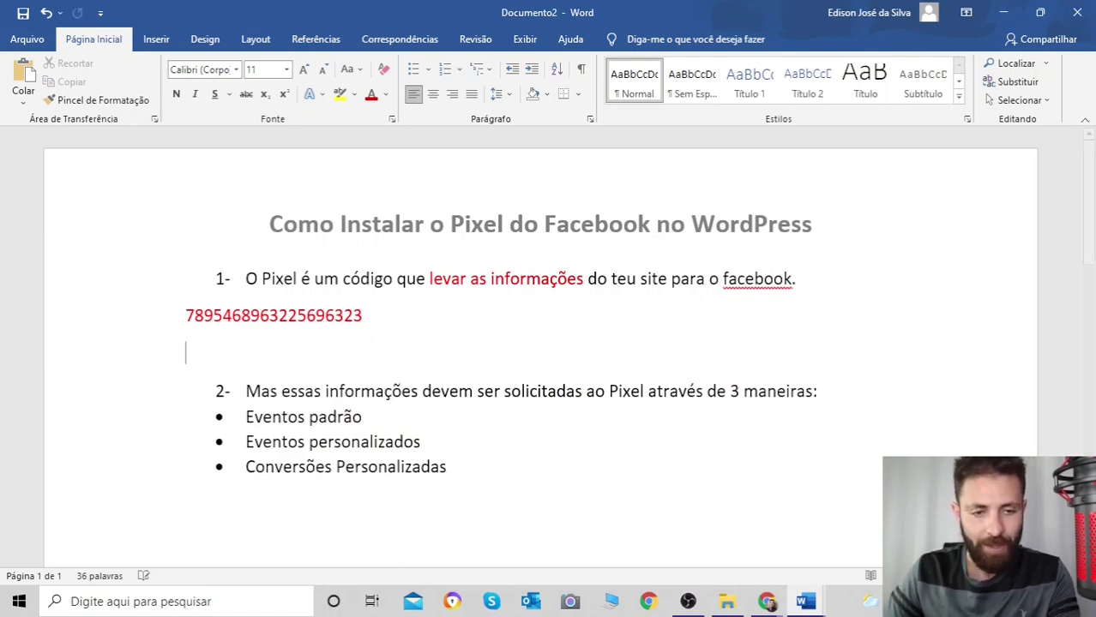
click(506, 468)
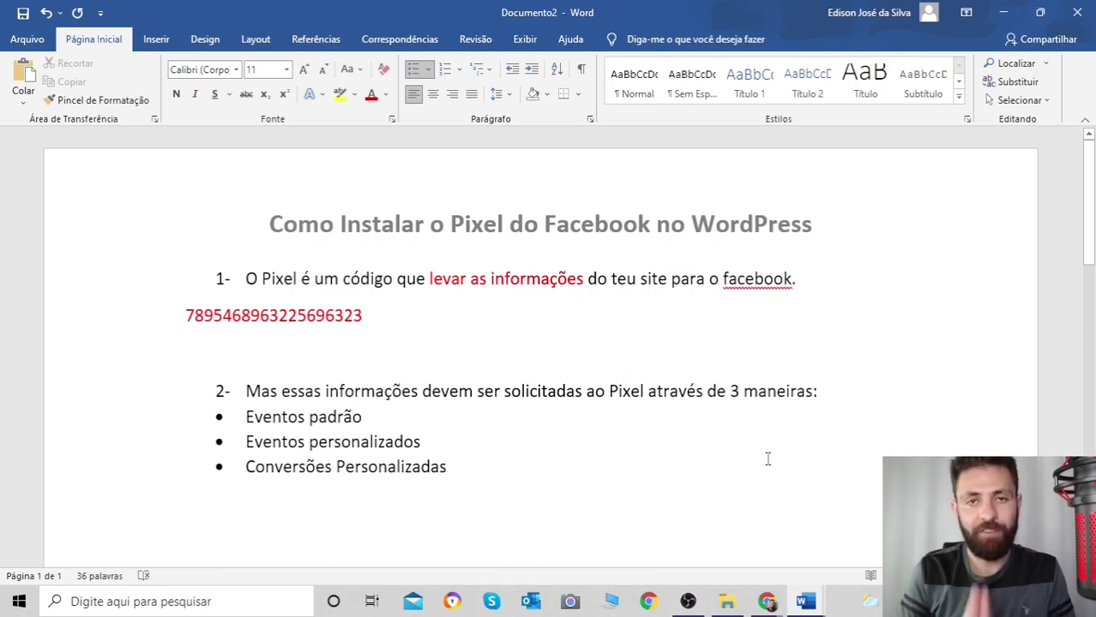
drag(462, 467, 245, 415)
click(371, 95)
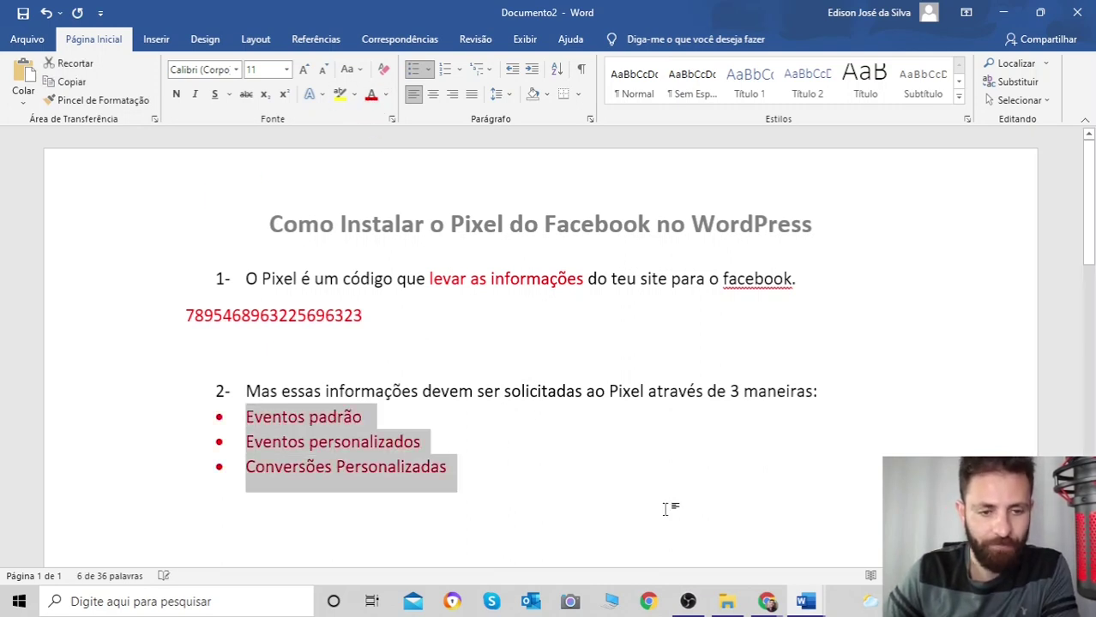
click(668, 504)
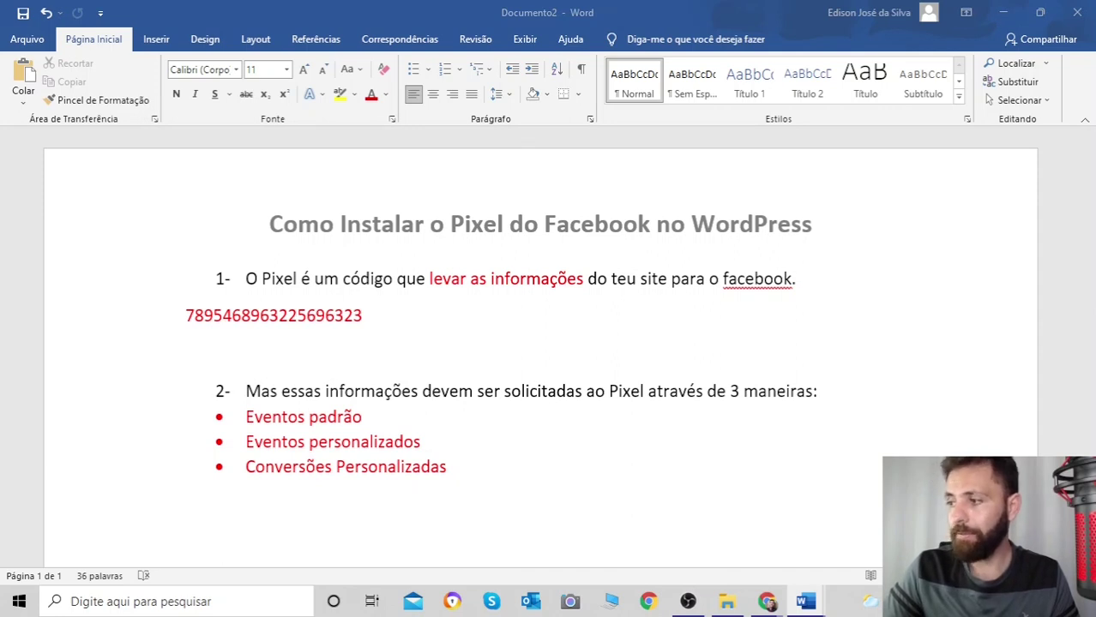
- Paste item 3 about installing the Pixel in the site's HEAD below the list
click(562, 478)
key(Return)
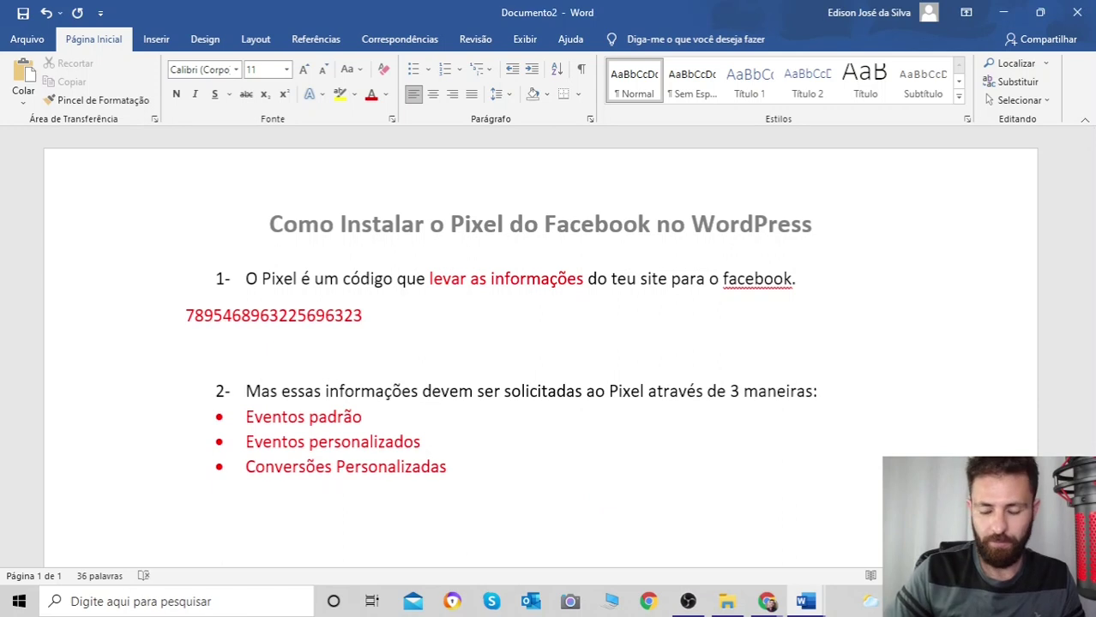
text(Pixel do Facebook sempre será instalado no HEAD do SITE)
scroll(880, 435, up, 3)
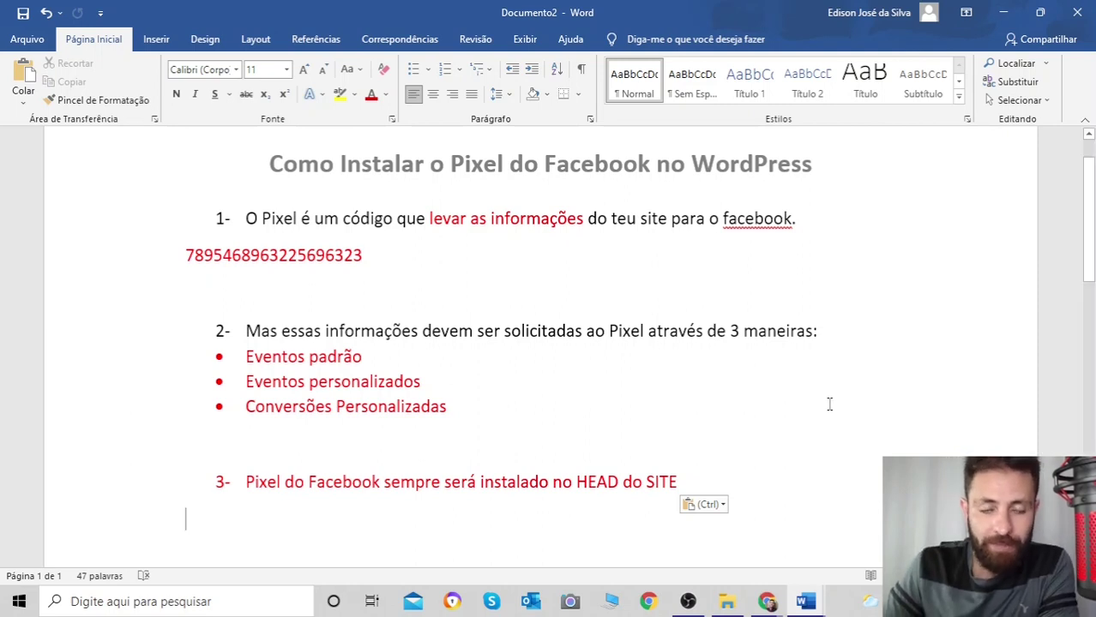
- Highlight the word HEAD in item 3 in yellow
scroll(833, 398, down, 2)
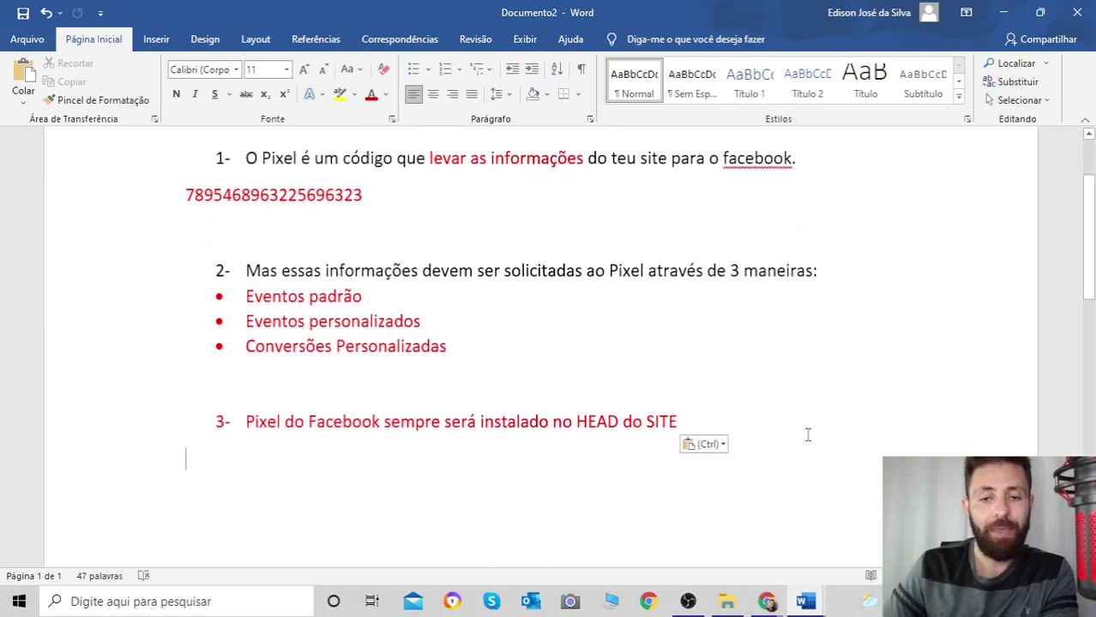
drag(578, 423, 619, 424)
click(353, 96)
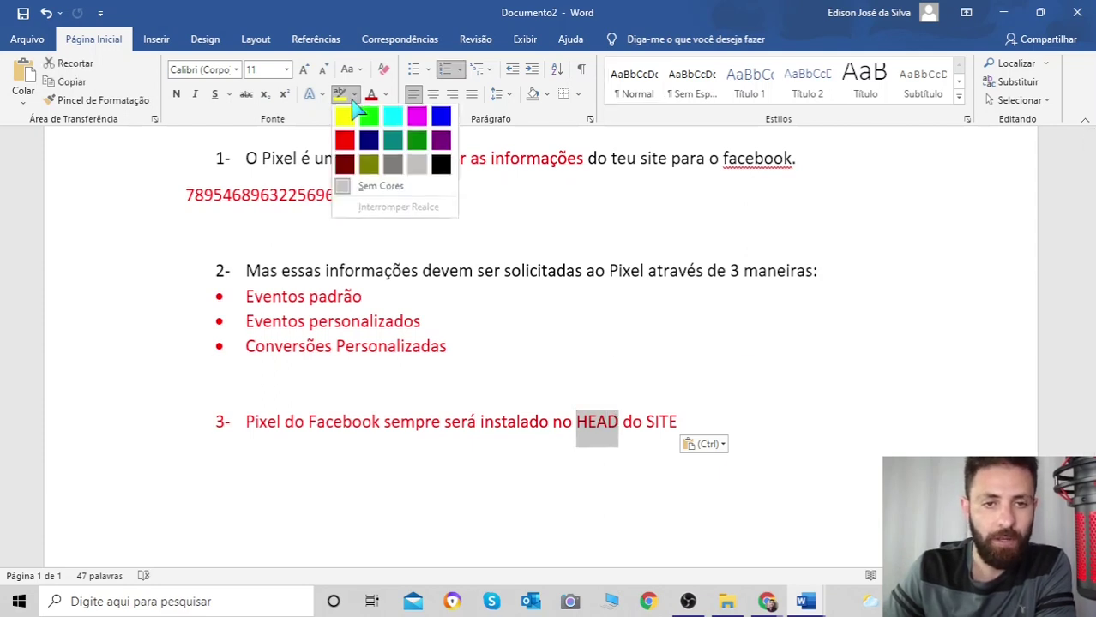
click(354, 115)
click(782, 386)
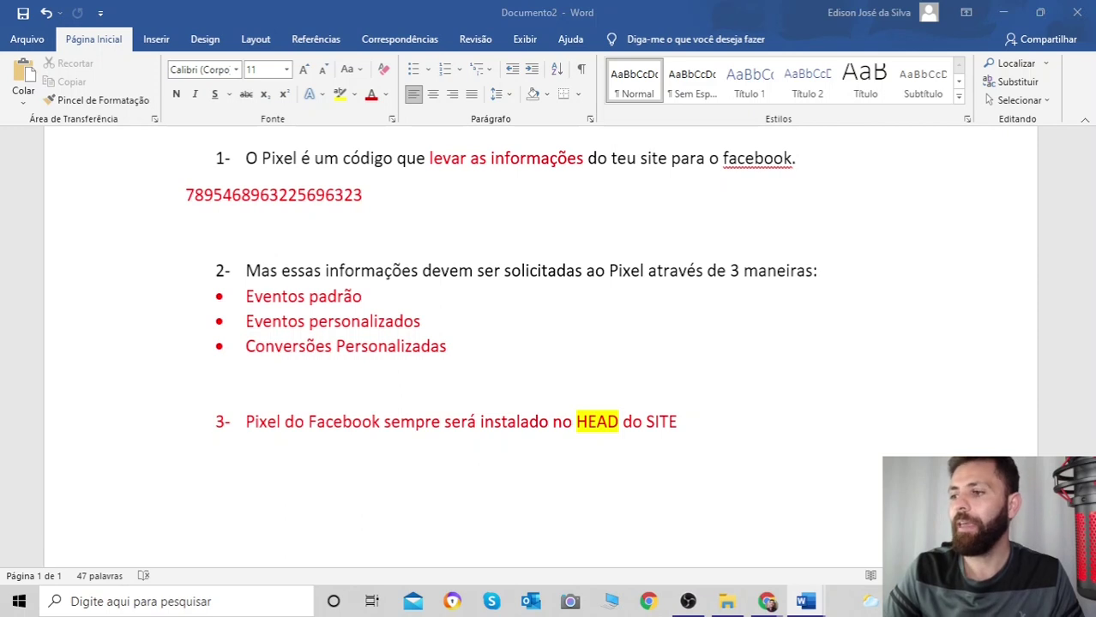
- Paste item 4 with 'Manualmente:' and 'Empresas Parceiras do Facebook' below item 3
click(707, 424)
key(Return)
key(Return)
key(Return)
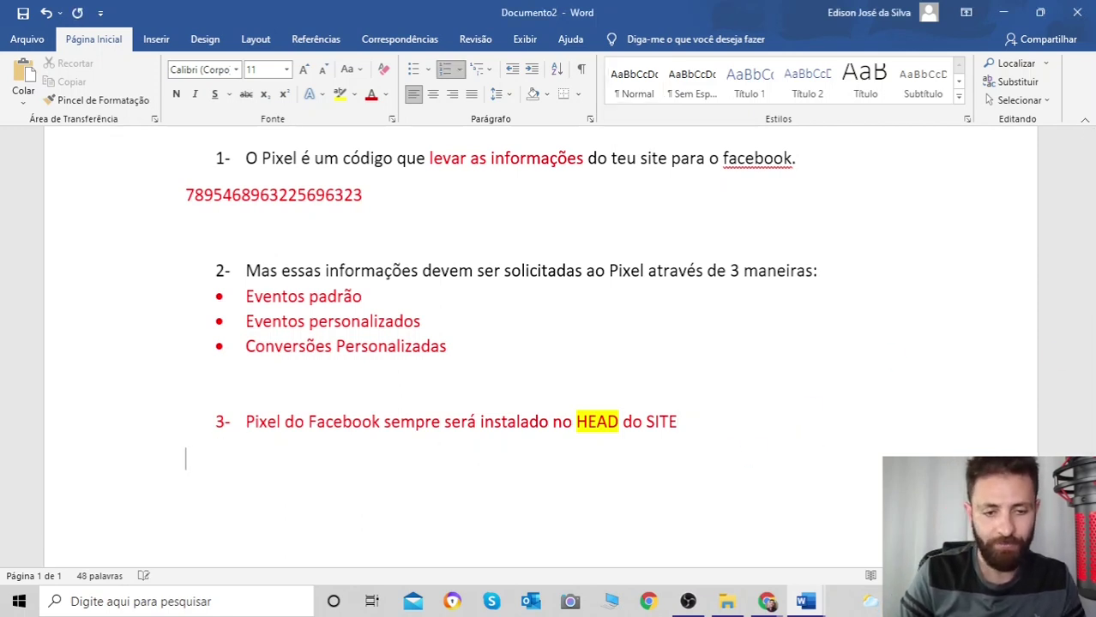
text(4- Existem duas maneiras de instalar o código do pixel dentro do site Manualmente: Empresas Parceiras do Facebook)
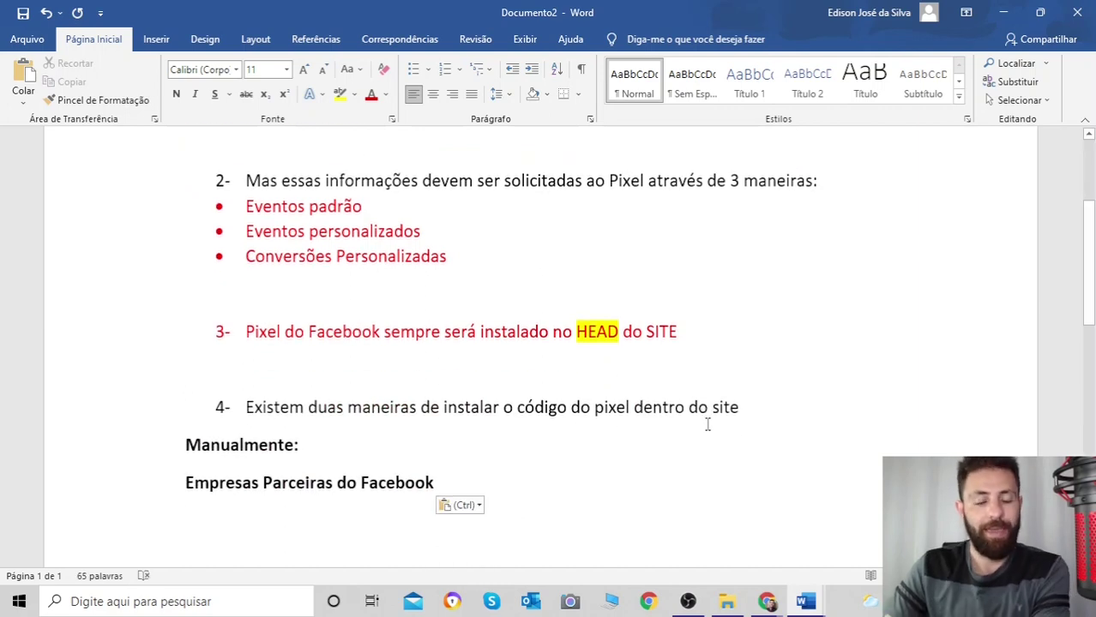
- Scroll down to review the four numbered points in the Word notes
scroll(706, 424, down, 2)
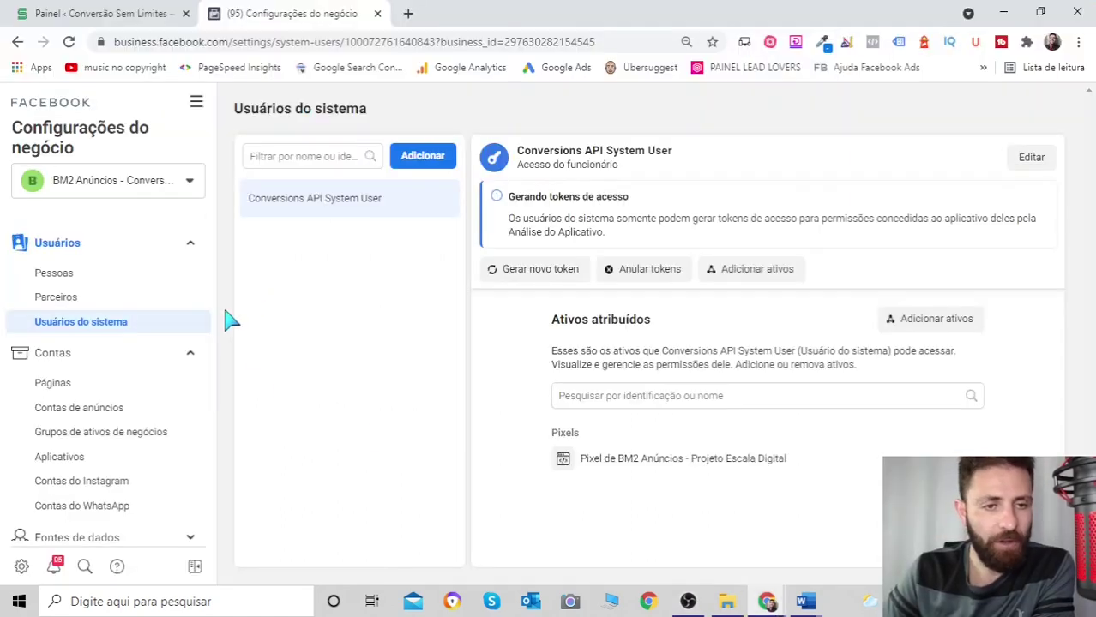
- Go through the tools menu and Fontes de dados to the Pixels page
click(197, 102)
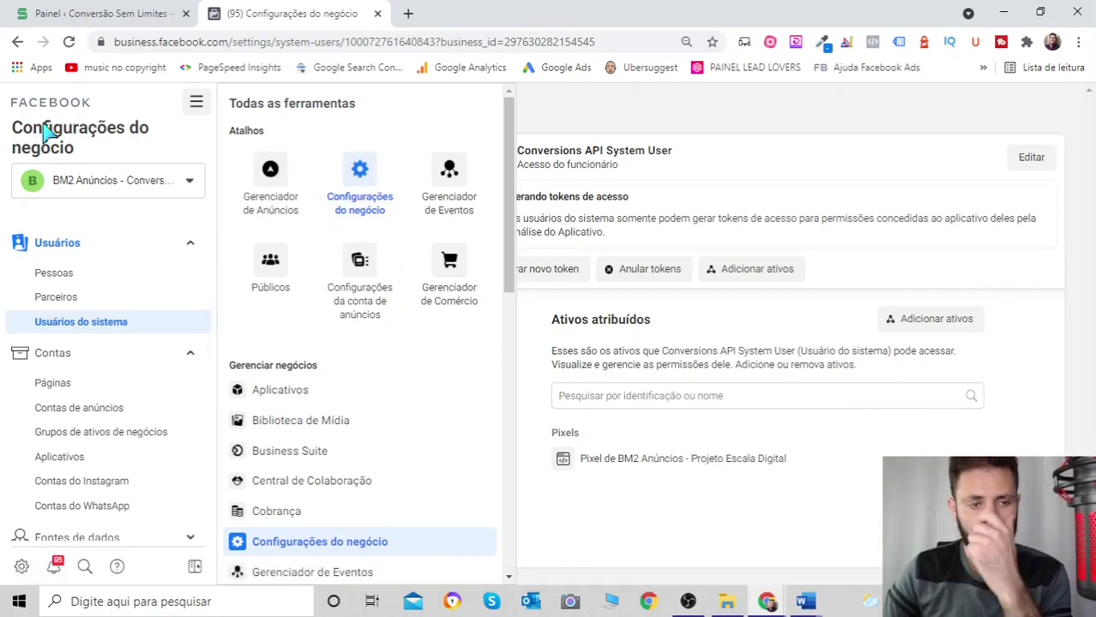
scroll(163, 239, down, 2)
scroll(150, 247, down, 3)
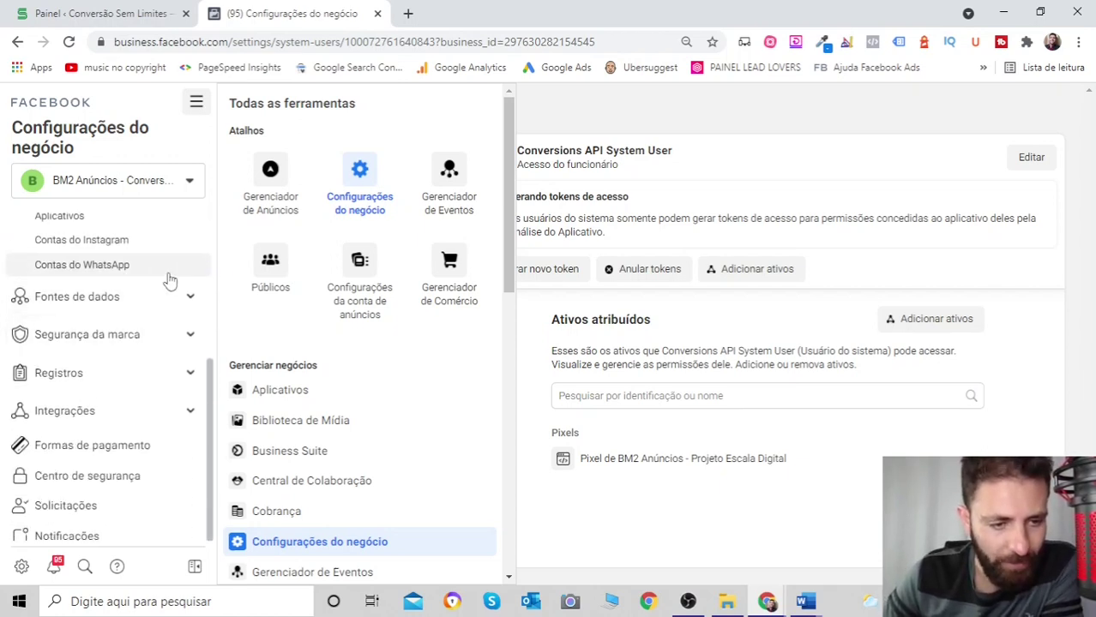
click(176, 297)
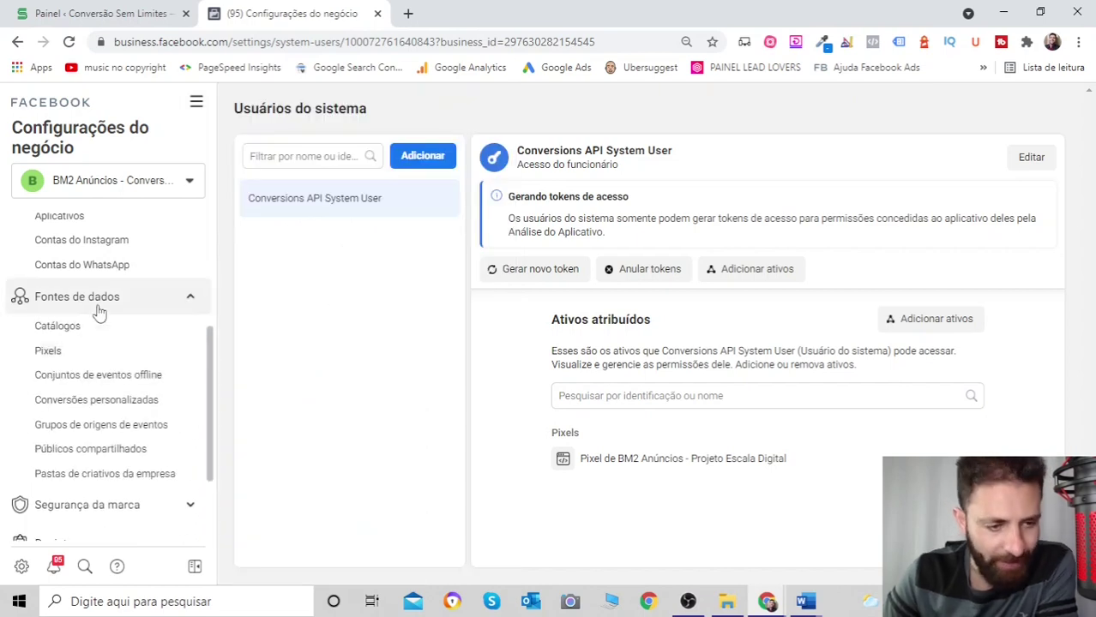
click(48, 350)
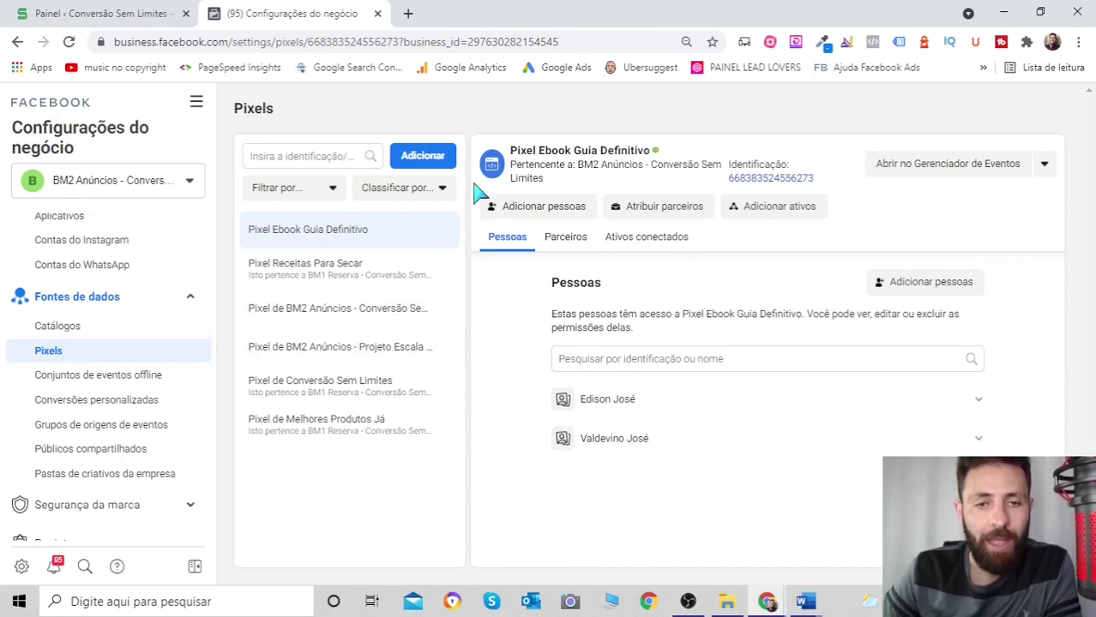
- Begin a new pixel named 'Pixel Teste', then close the creation dialog without saving
click(423, 158)
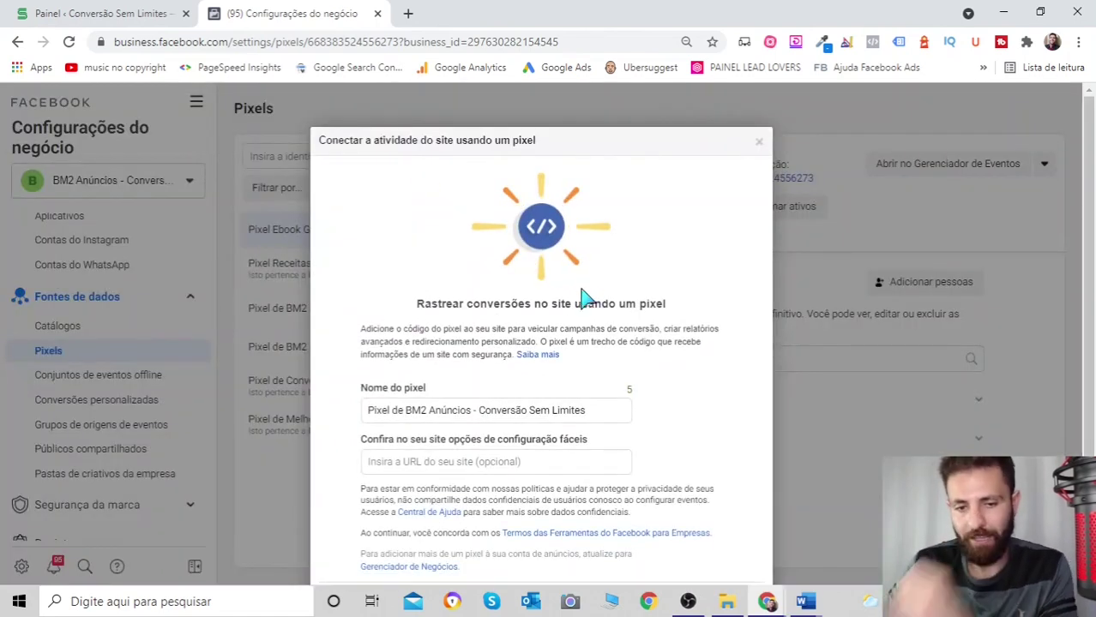
scroll(580, 295, down, 1)
click(603, 340)
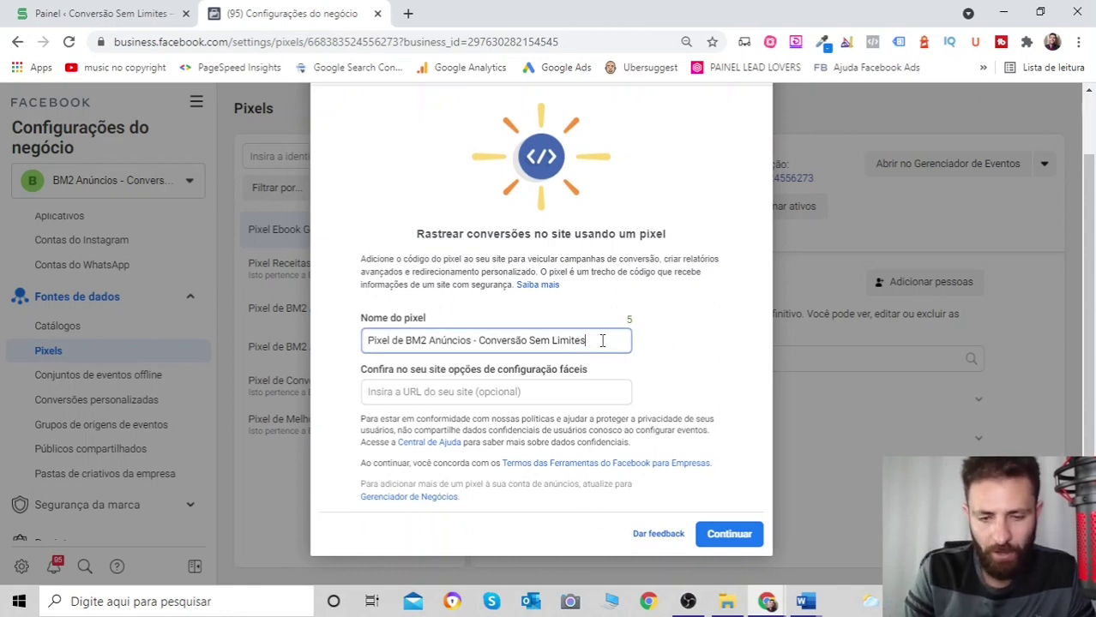
key(BackSpace)
key(BackSpace)
key(BackSpace)
key(BackSpace)
key(BackSpace)
key(BackSpace)
key(BackSpace)
key(BackSpace)
key(BackSpace)
key(BackSpace)
key(BackSpace)
key(BackSpace)
key(BackSpace)
key(BackSpace)
key(BackSpace)
key(BackSpace)
key(BackSpace)
key(BackSpace)
key(BackSpace)
key(BackSpace)
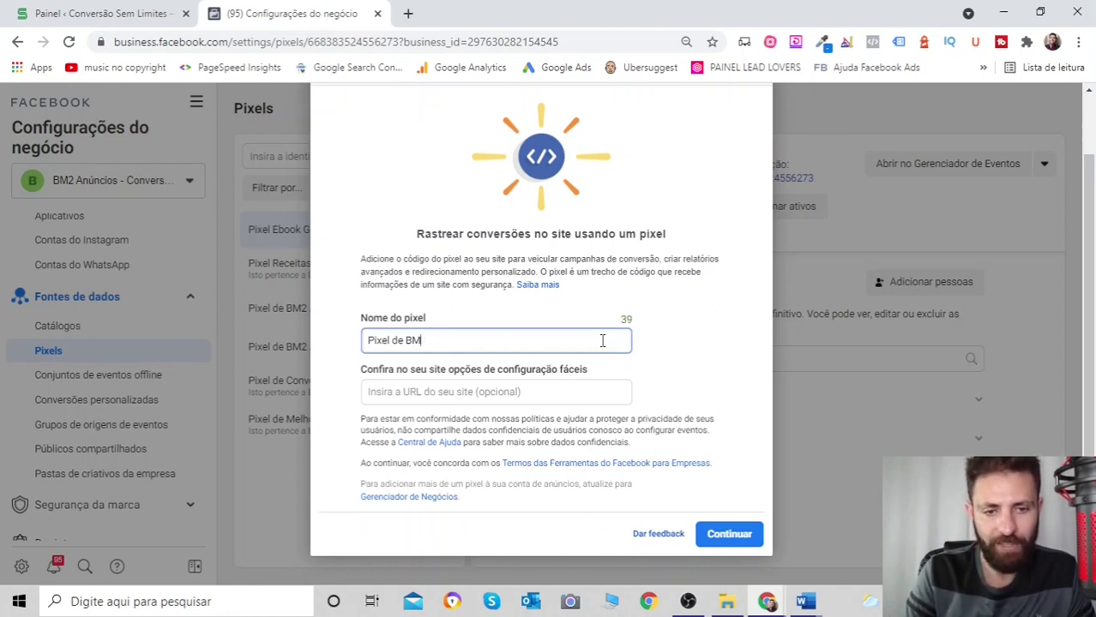
key(Caps_Lock)
text(Teste)
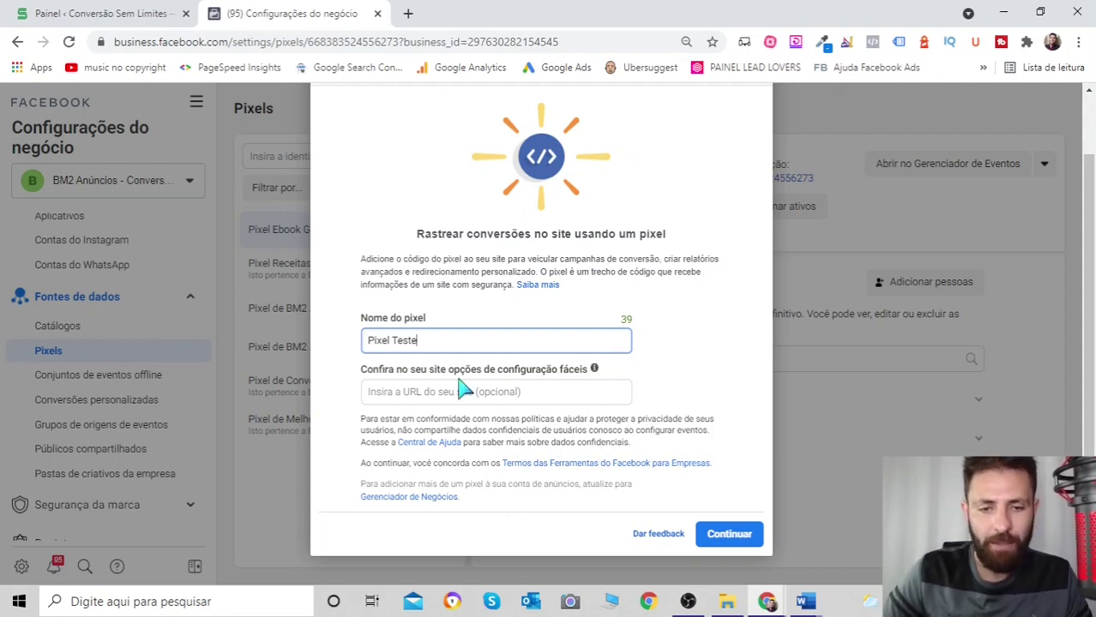
click(544, 397)
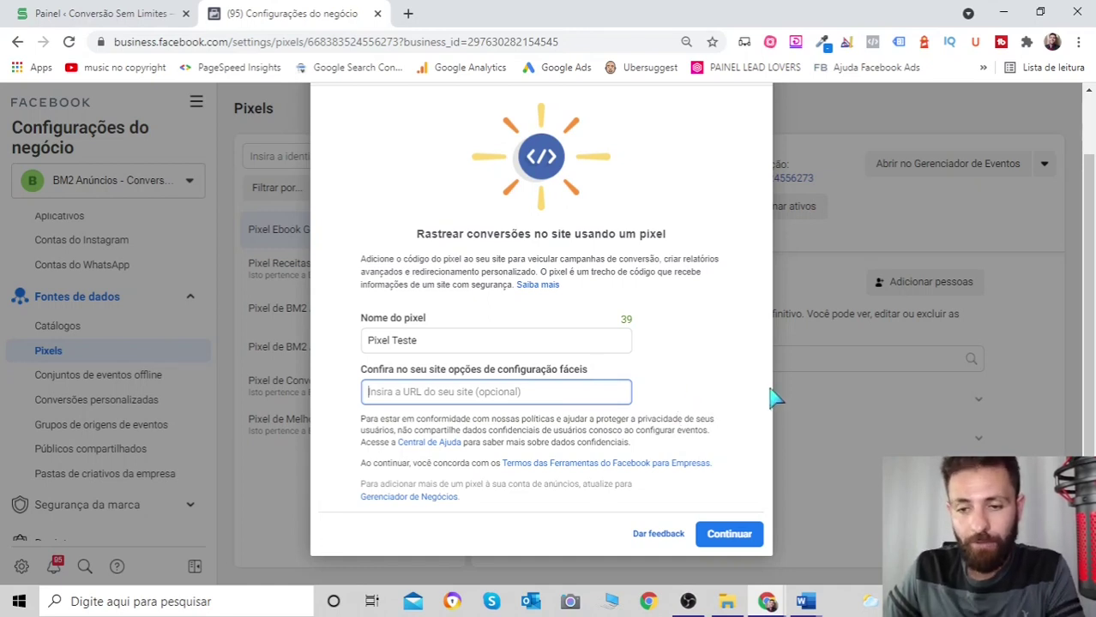
scroll(695, 342, up, 1)
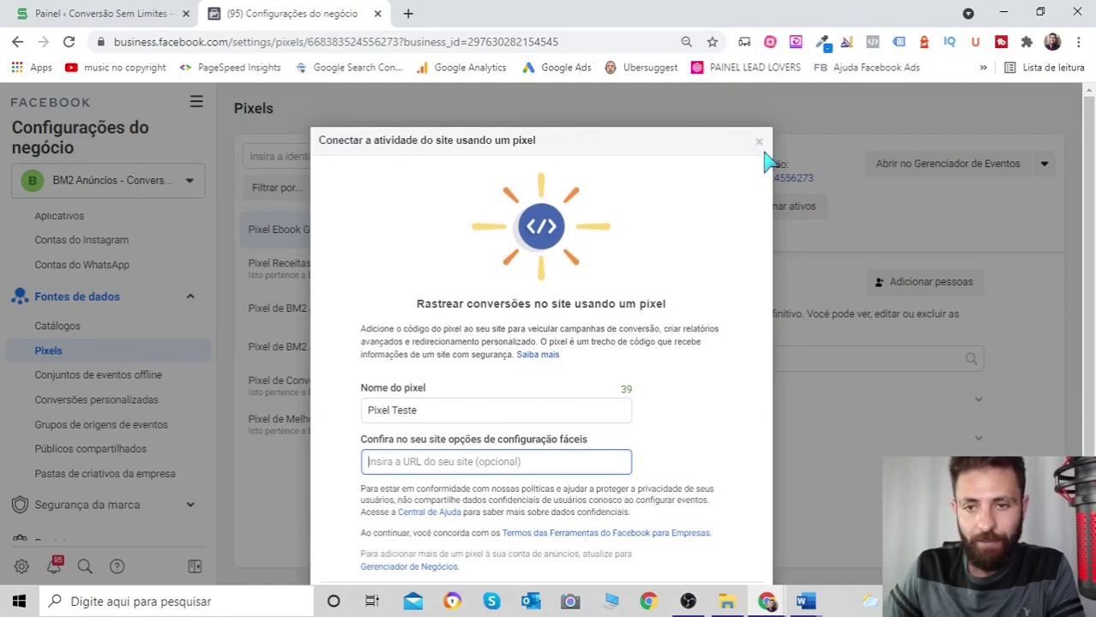
click(759, 142)
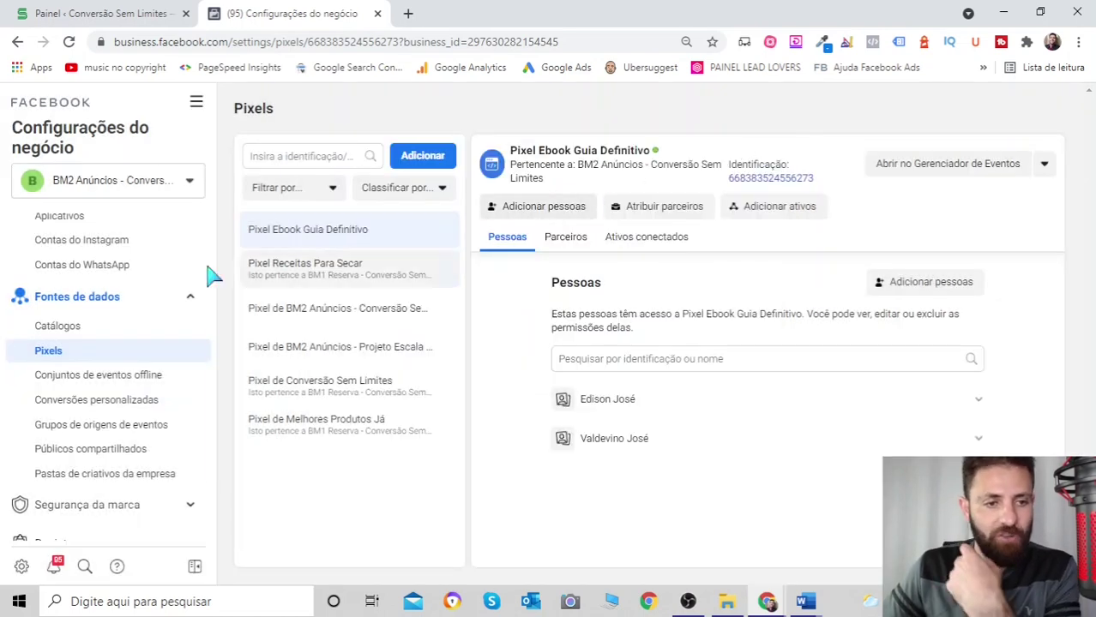
scroll(167, 290, down, 1)
scroll(166, 290, up, 1)
scroll(167, 287, down, 3)
scroll(168, 283, down, 1)
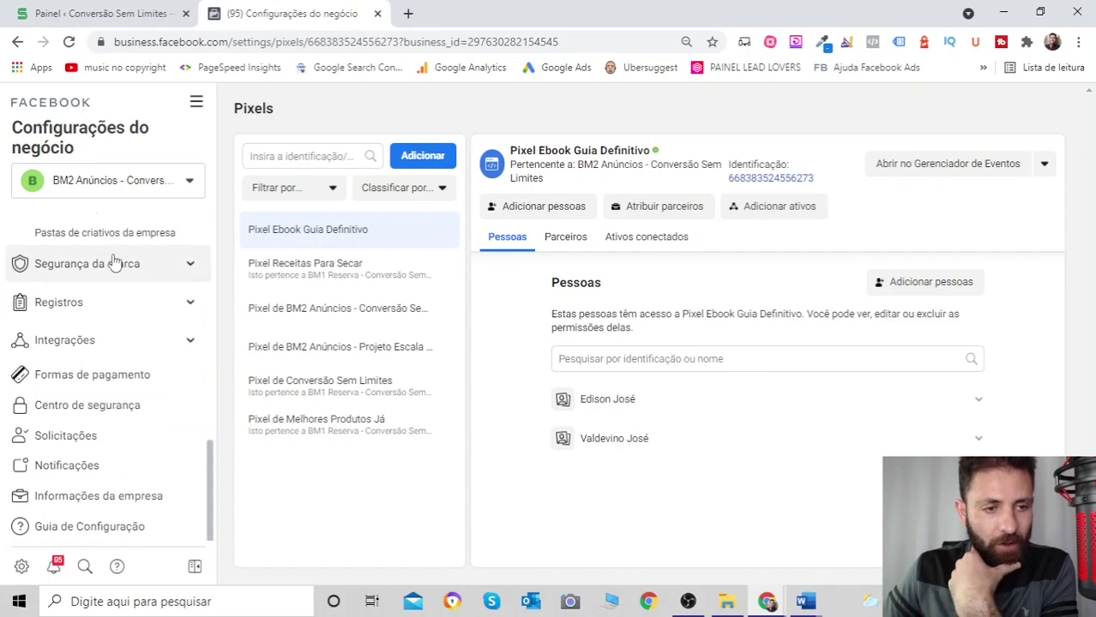
click(183, 267)
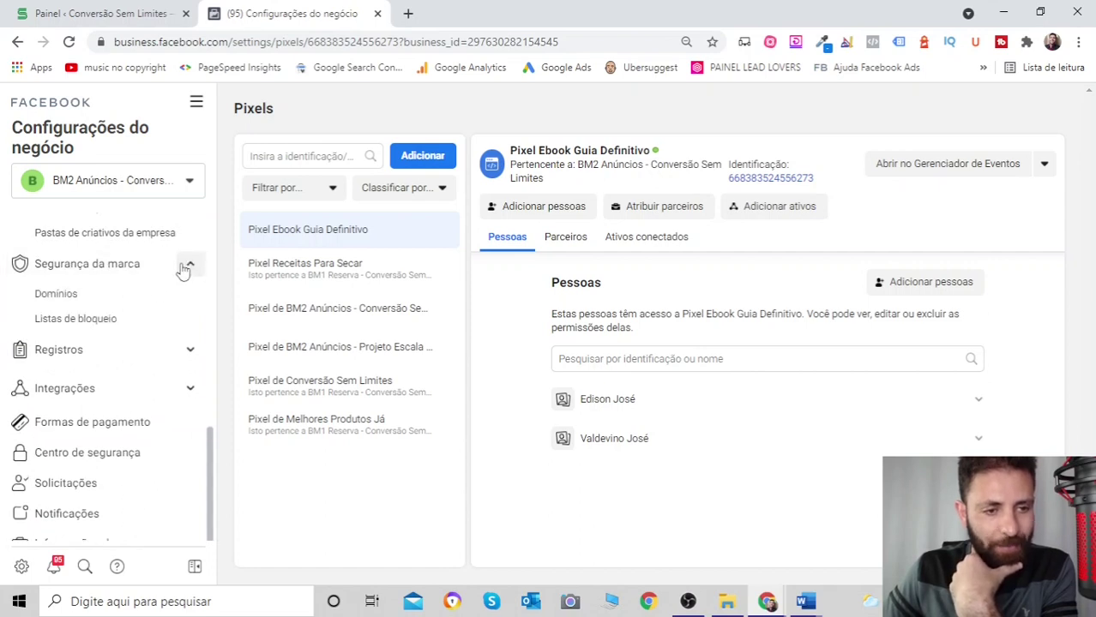
click(88, 294)
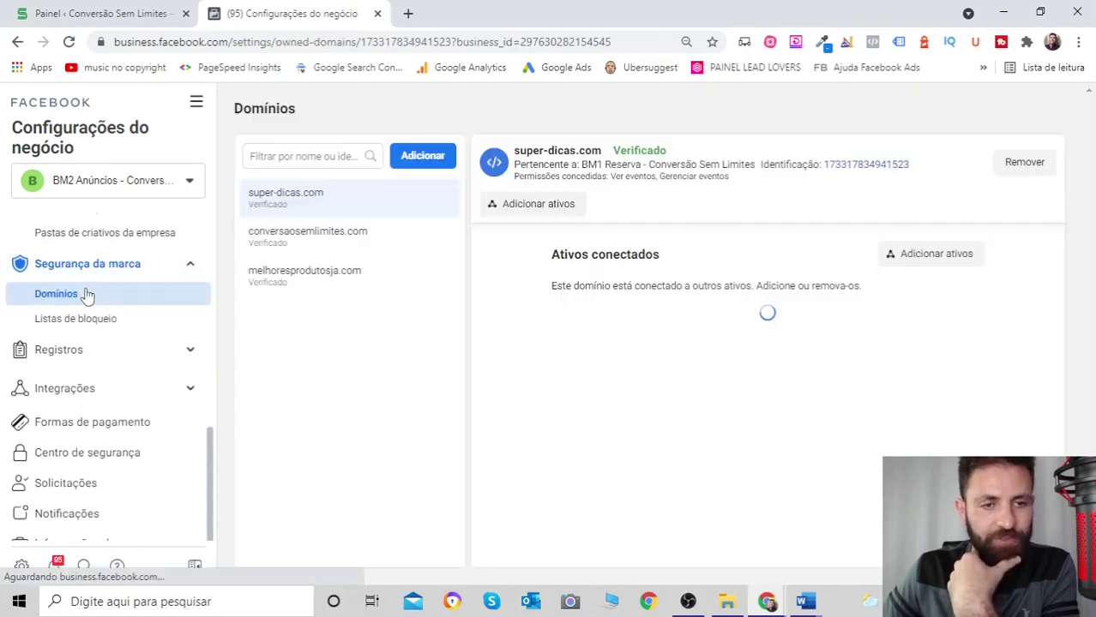
click(311, 246)
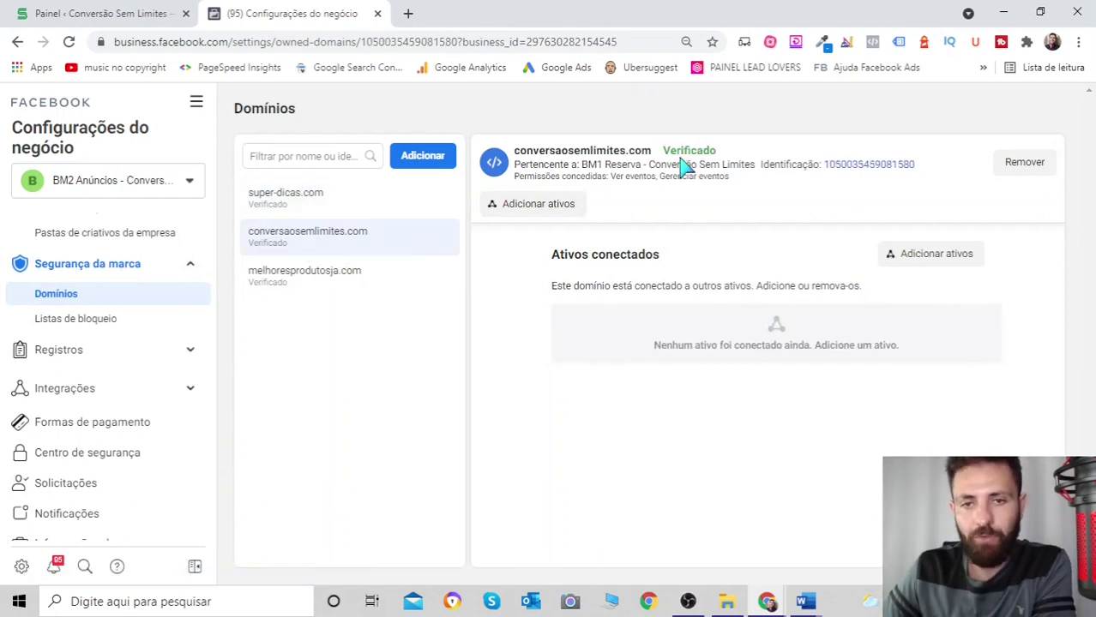
mouse_move(673, 152)
drag(665, 152, 726, 162)
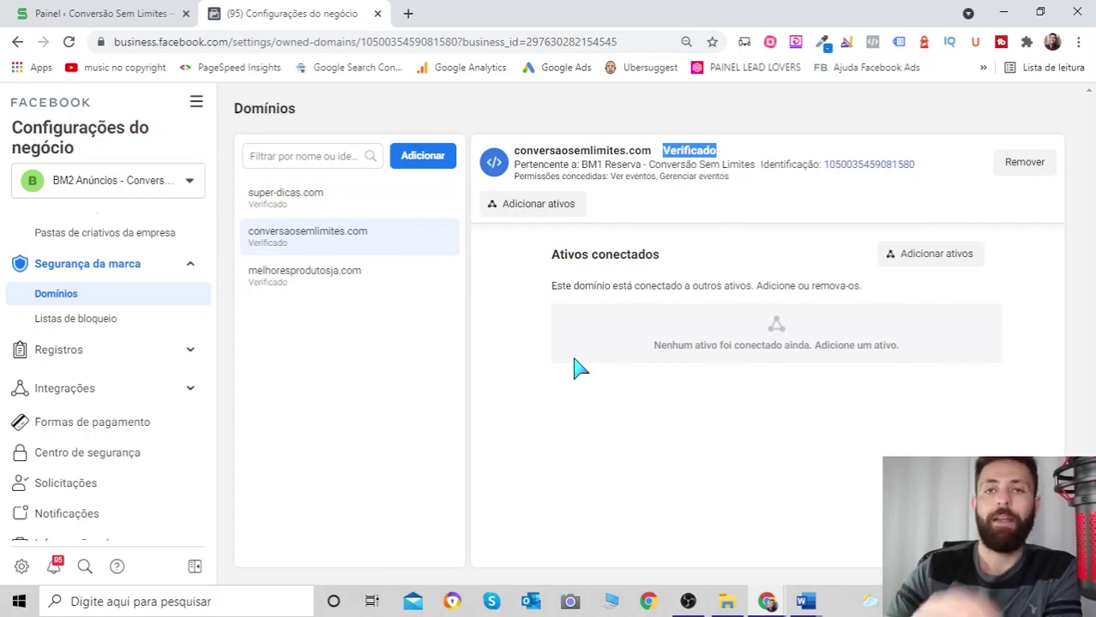
scroll(30, 306, down, 1)
scroll(51, 310, down, 1)
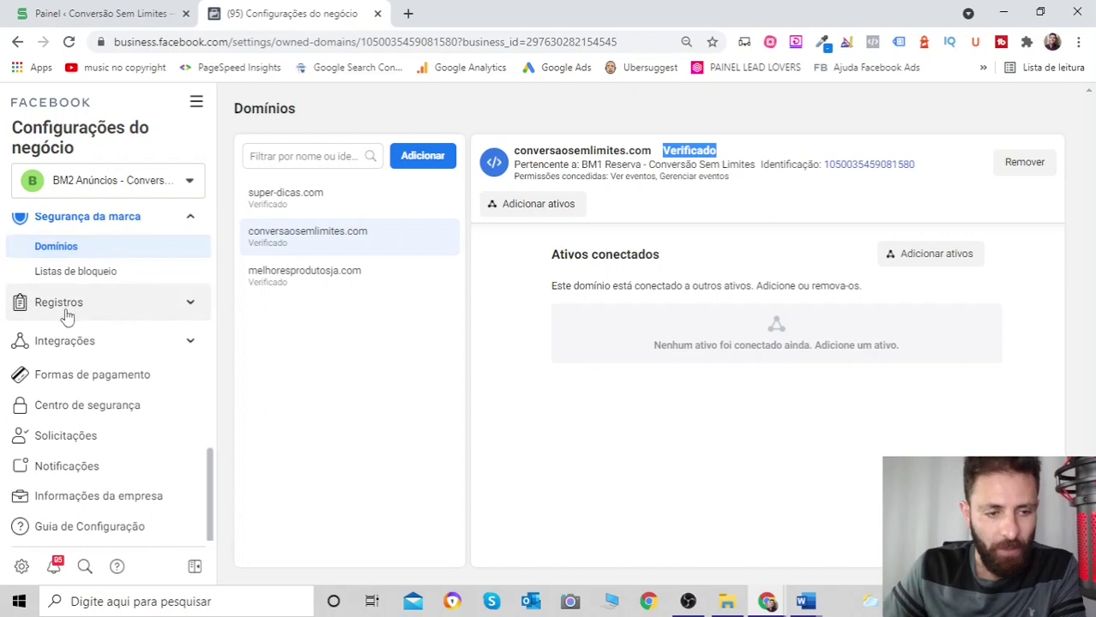
scroll(166, 333, up, 2)
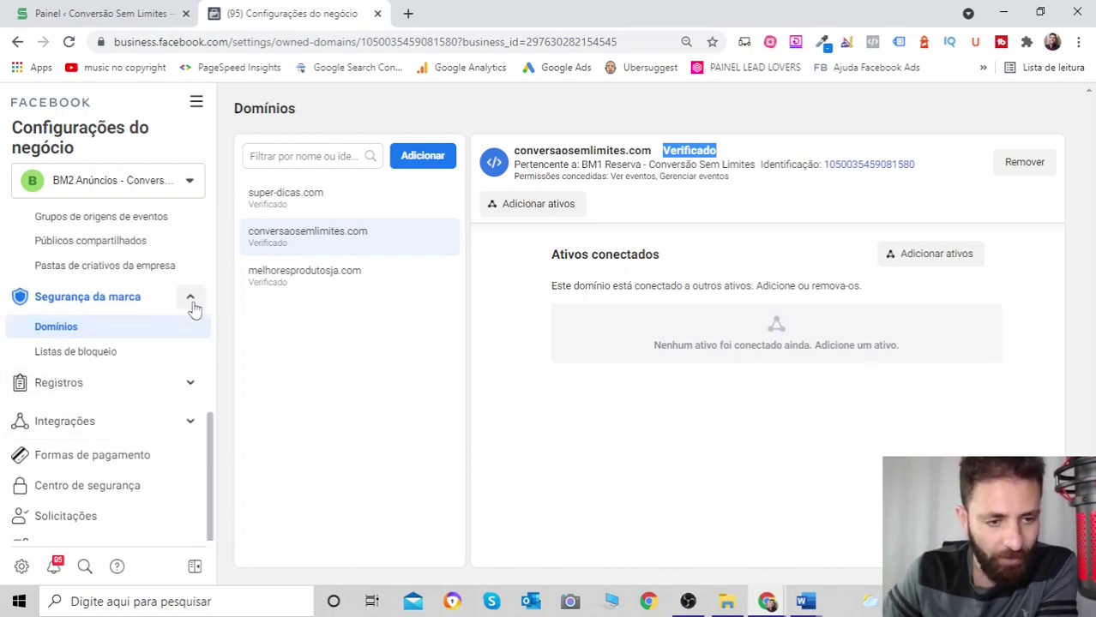
click(189, 300)
scroll(187, 305, up, 3)
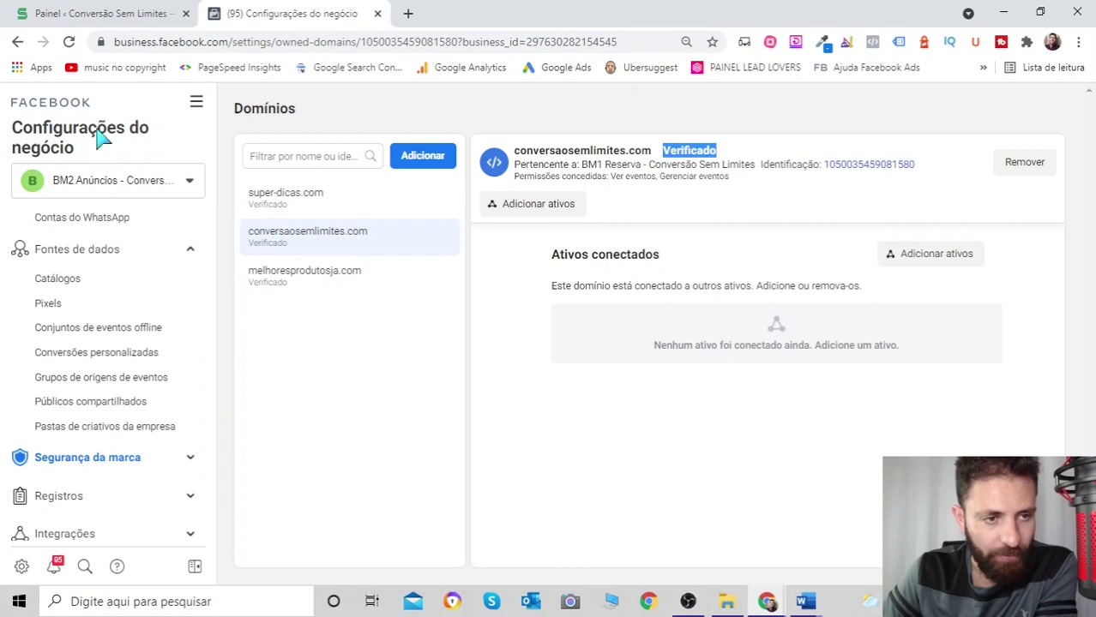
click(190, 252)
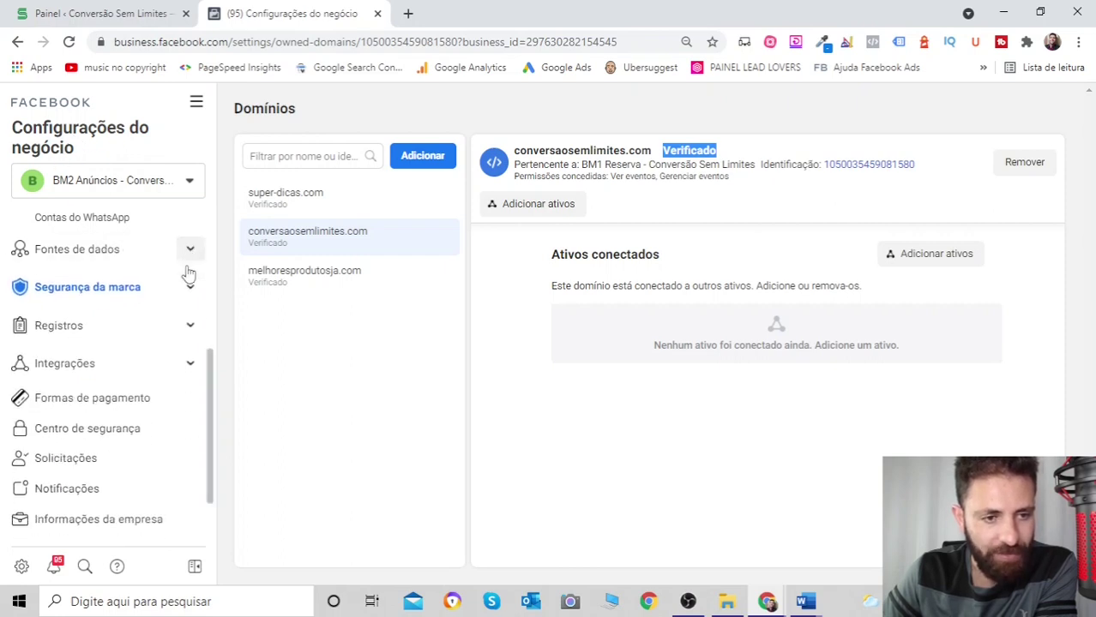
click(190, 253)
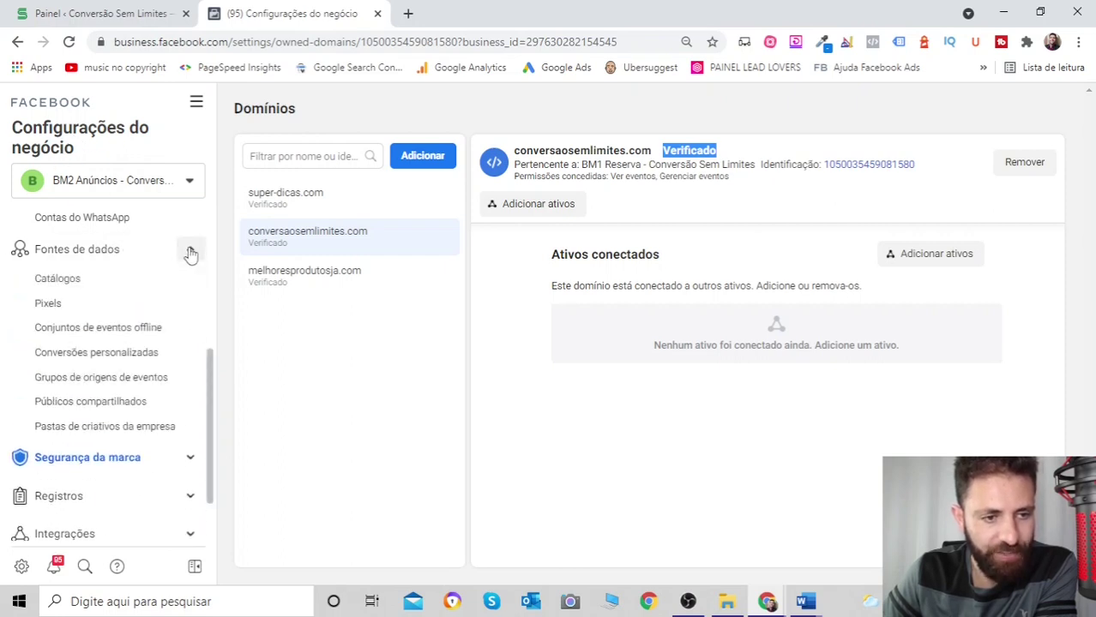
click(58, 304)
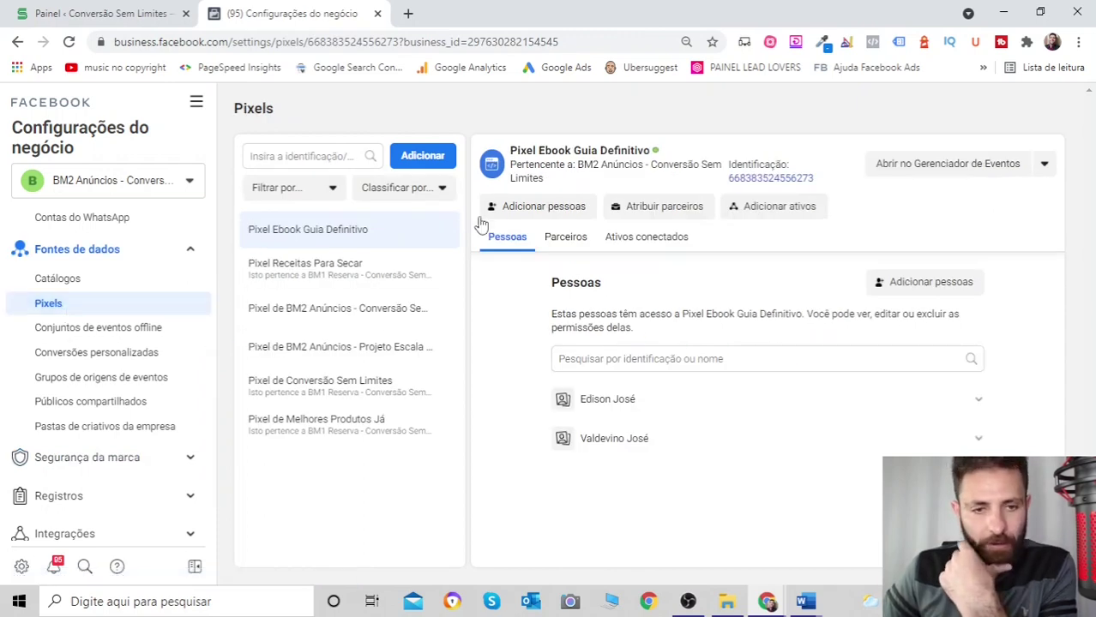
- Start adding a new pixel and replace the suggested name with 'Pixel Teste'
click(438, 156)
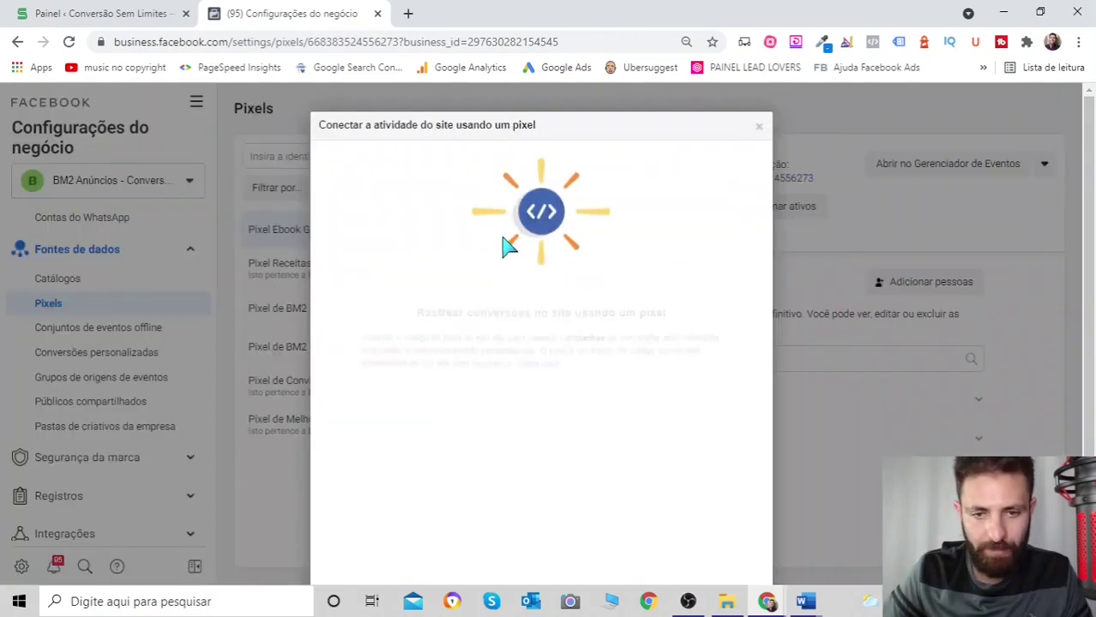
triple_click(610, 395)
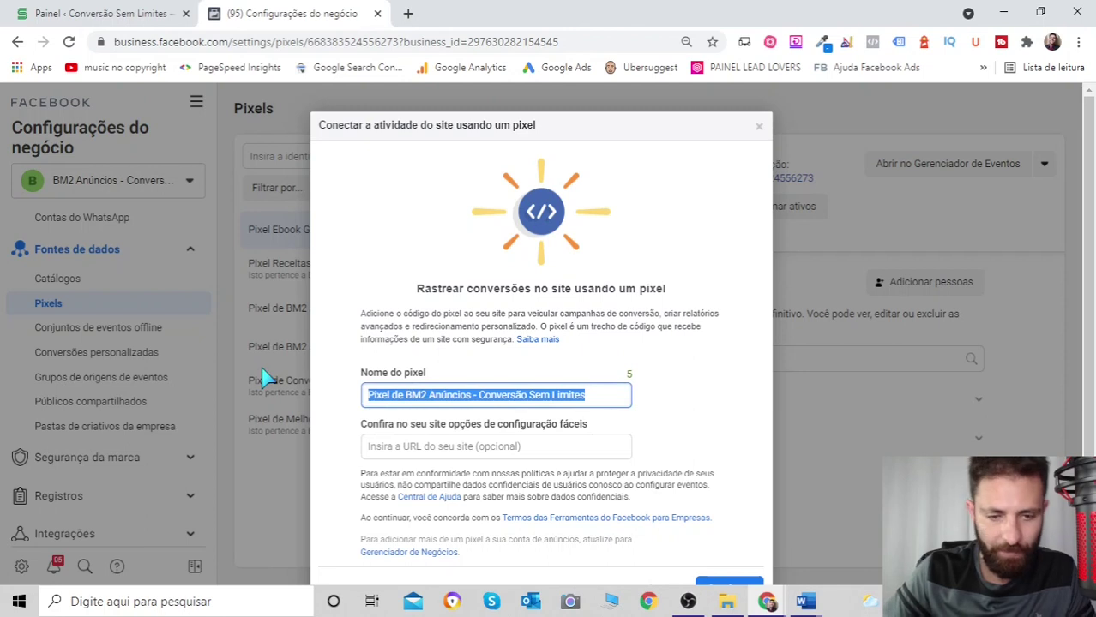
key(Caps_Lock)
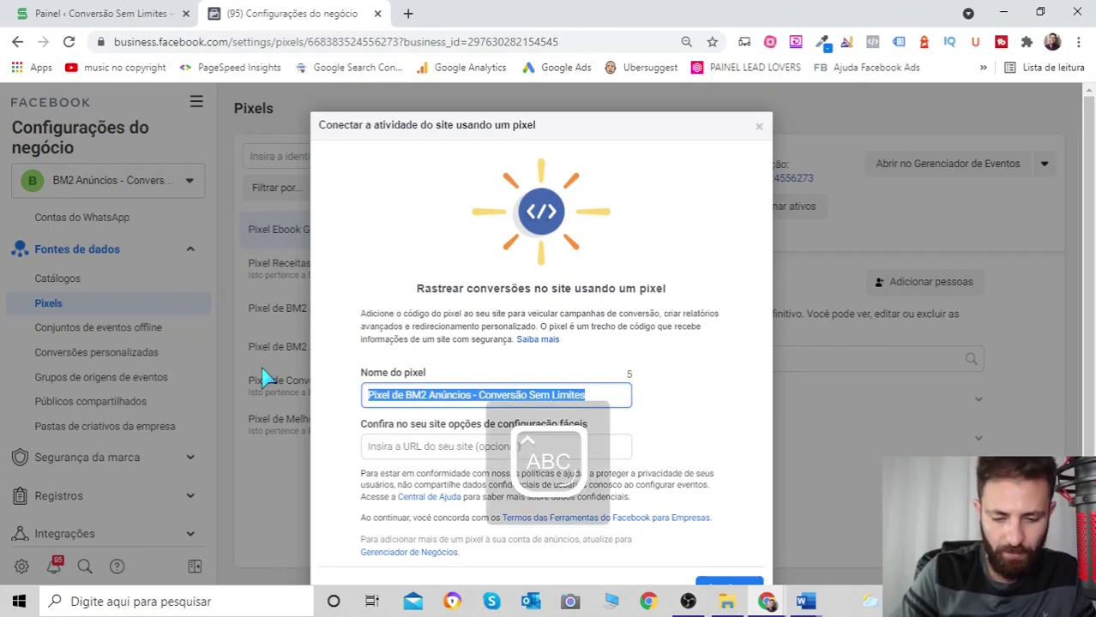
text(P)
key(Caps_Lock)
text(ixel)
key(Caps_Lock)
text(T)
key(Caps_Lock)
text(e)
- Leave the website address empty and create the pixel
scroll(355, 373, down, 1)
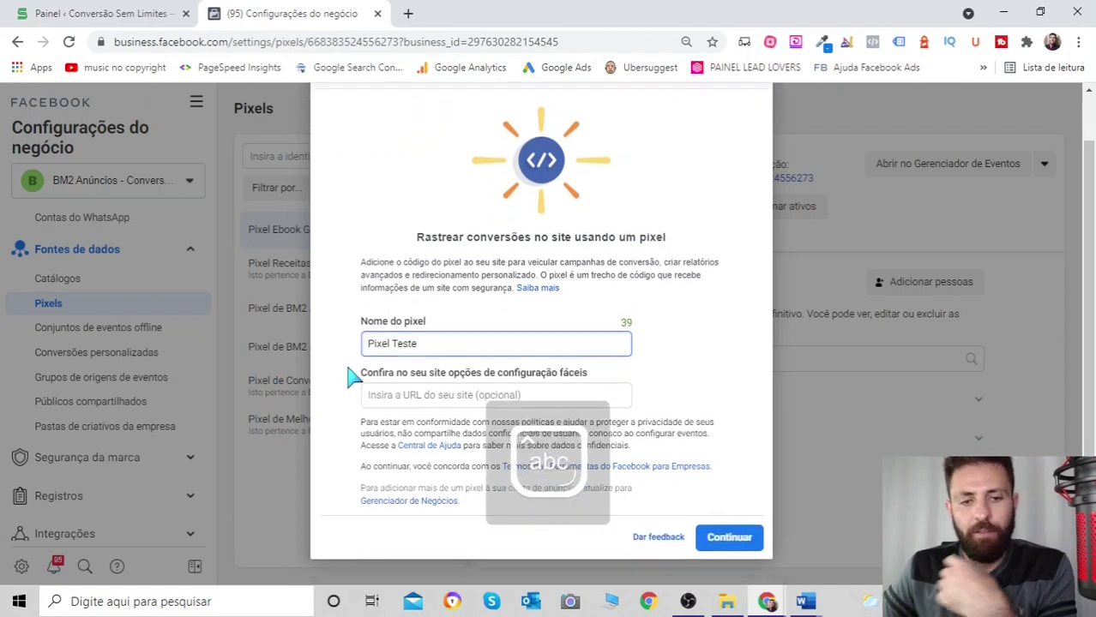
click(433, 392)
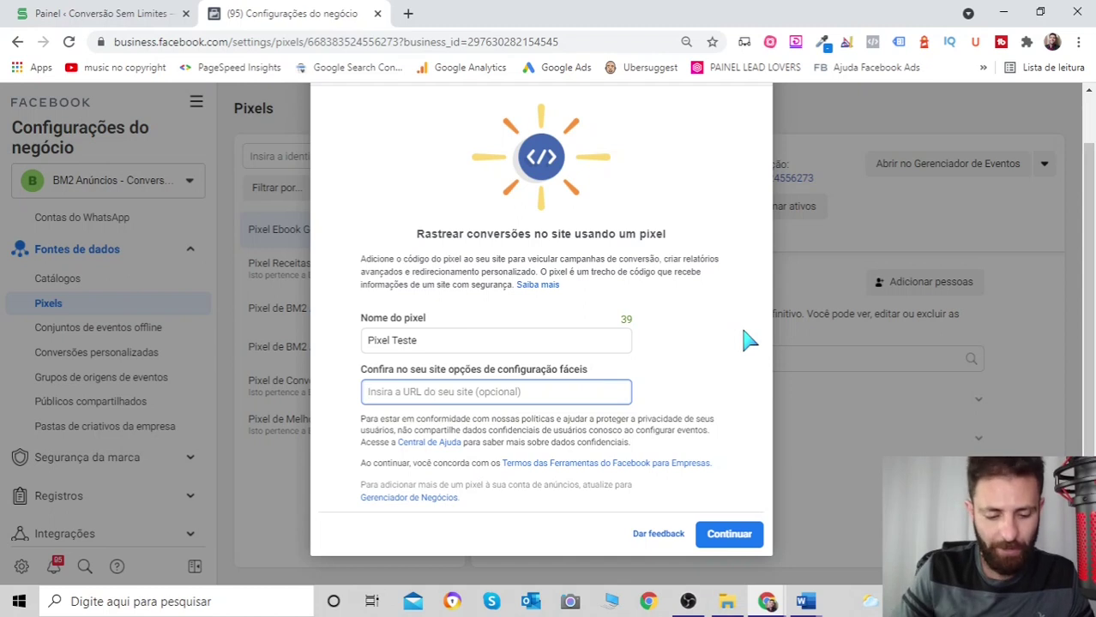
text(conversaosemlimit)
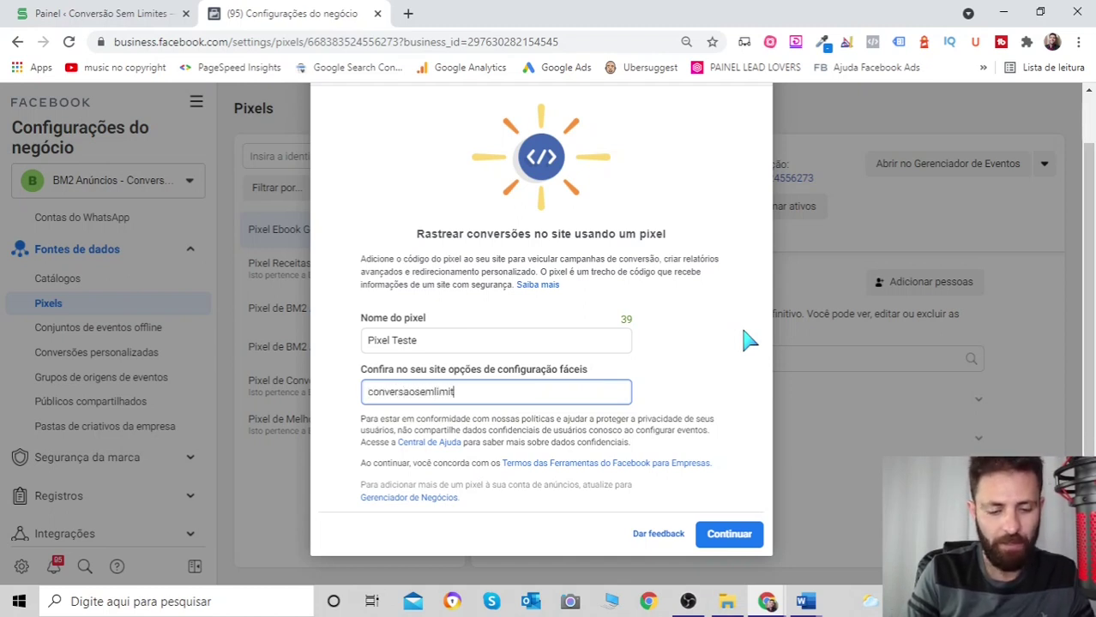
text(es.com)
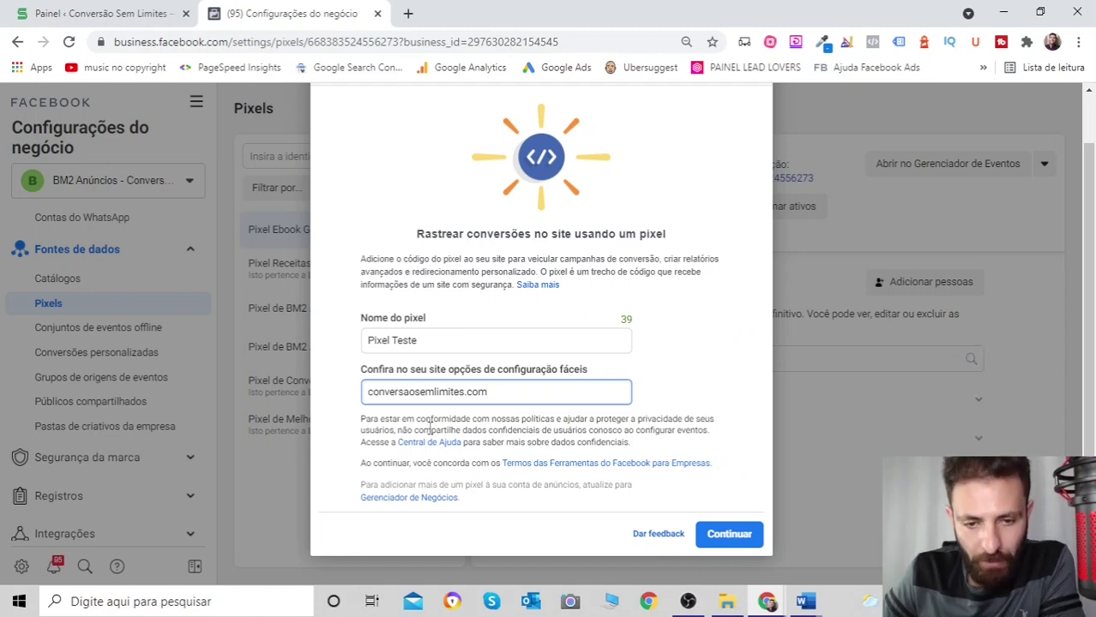
key(ctrl+a)
key(BackSpace)
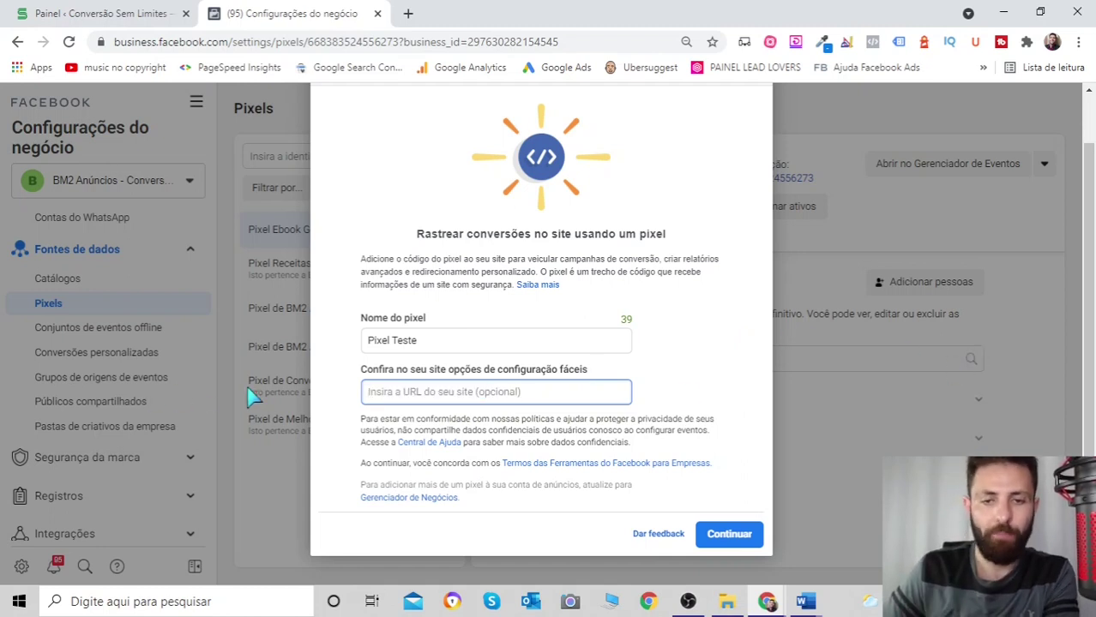
click(744, 538)
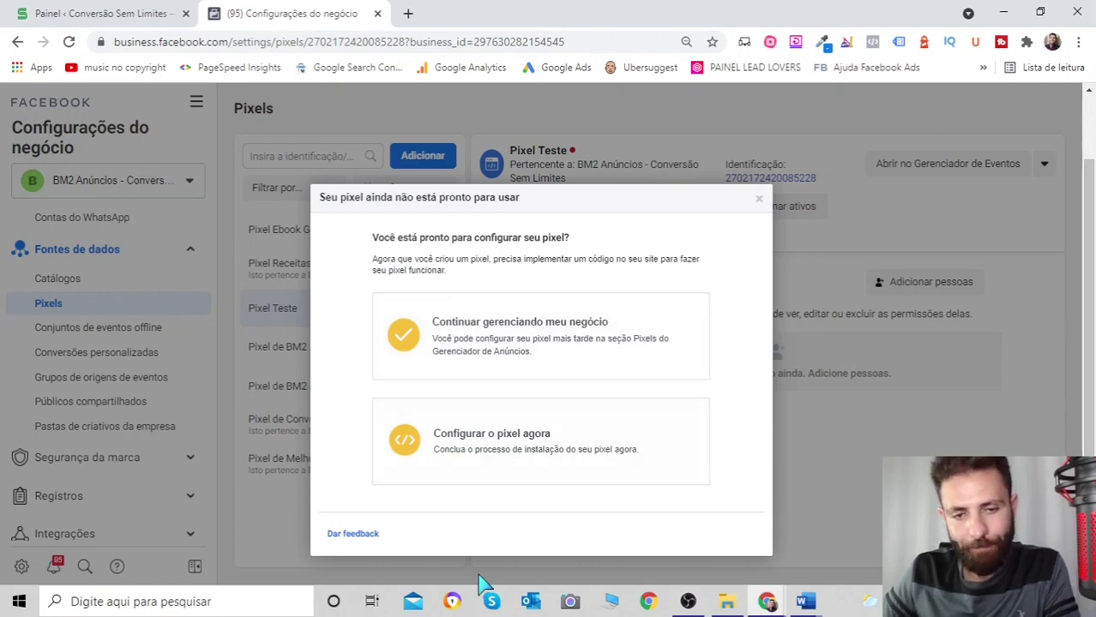
- Choose to set up Pixel Teste now and review its installation options
click(545, 441)
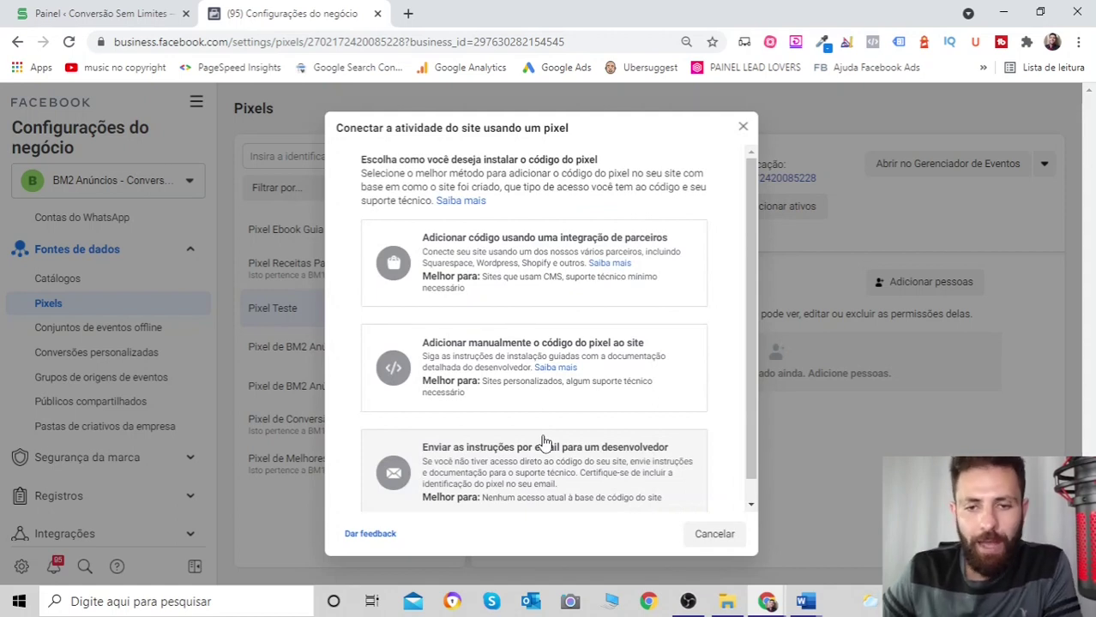
scroll(553, 336, down, 1)
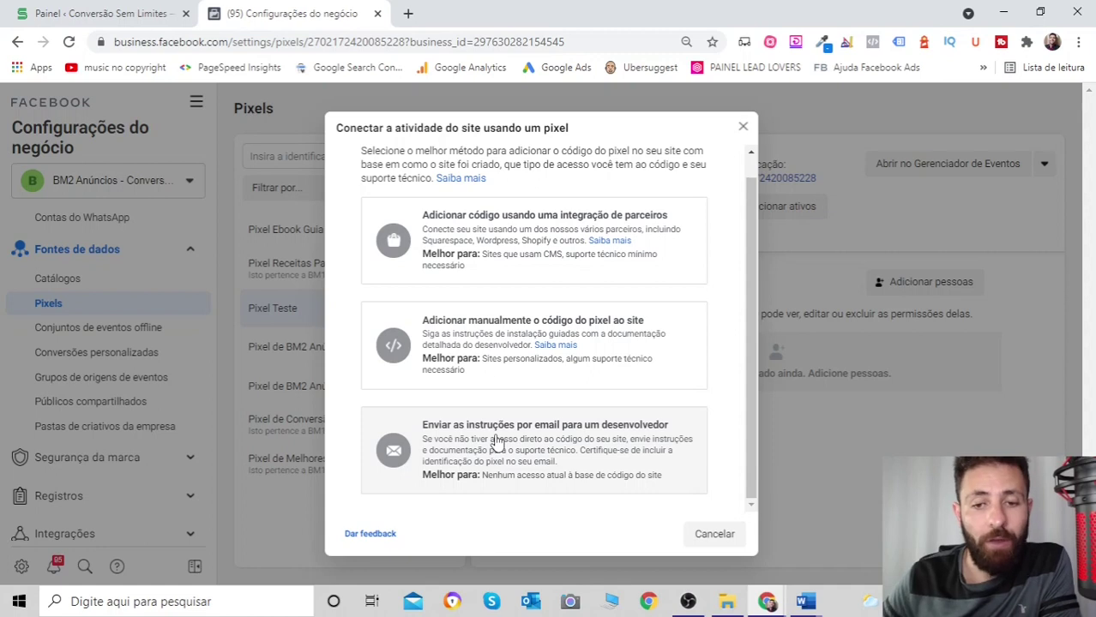
scroll(600, 355, up, 1)
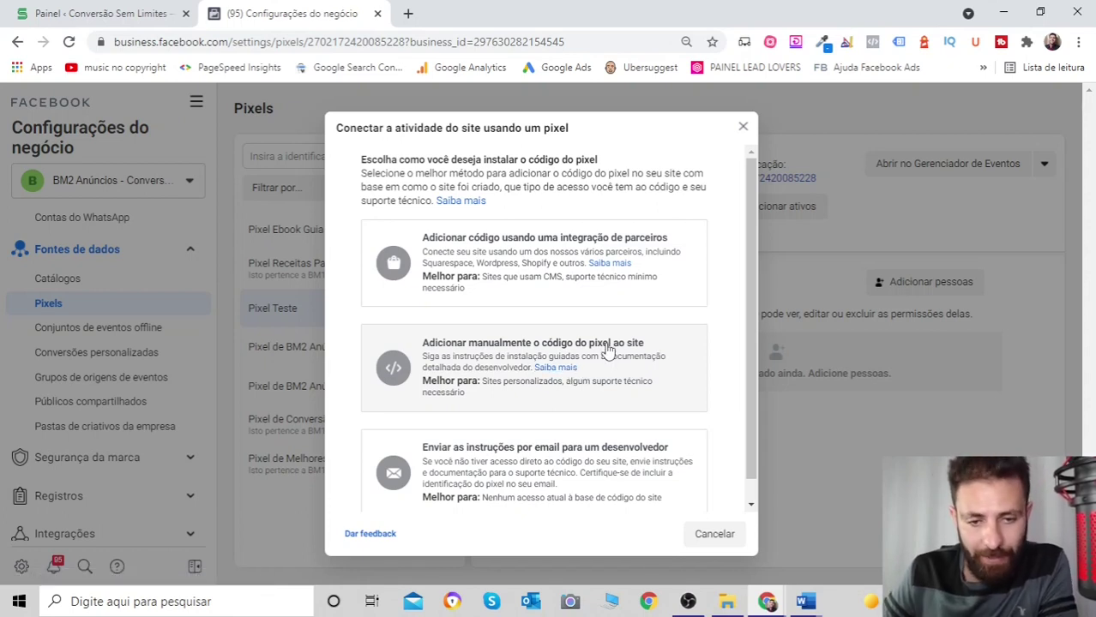
- Choose to add the pixel code manually and look over the install instructions
click(607, 351)
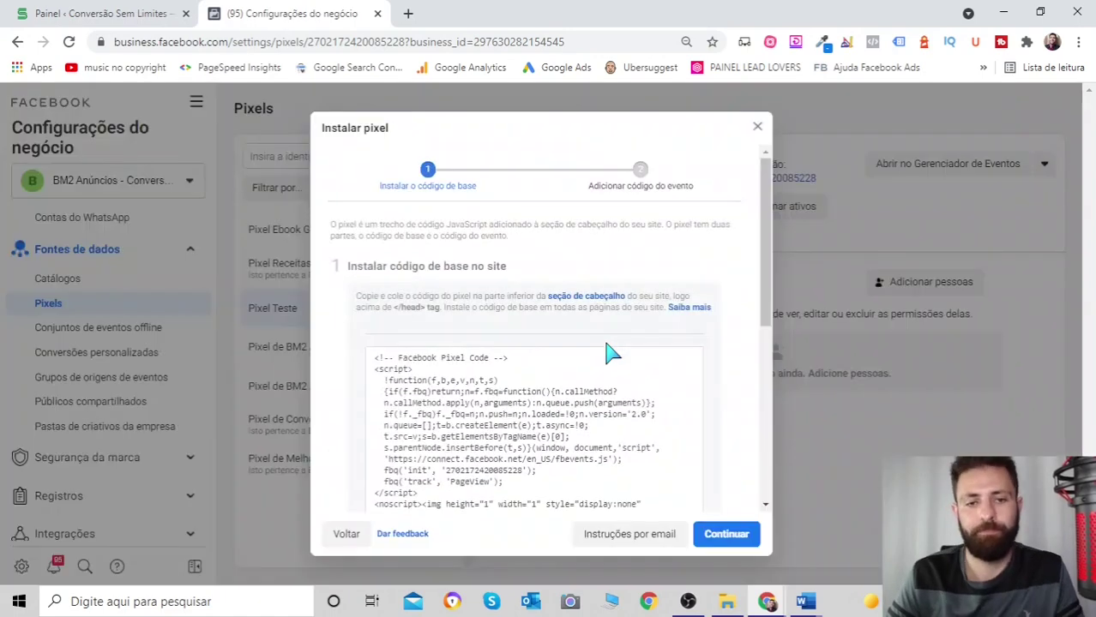
scroll(617, 357, down, 3)
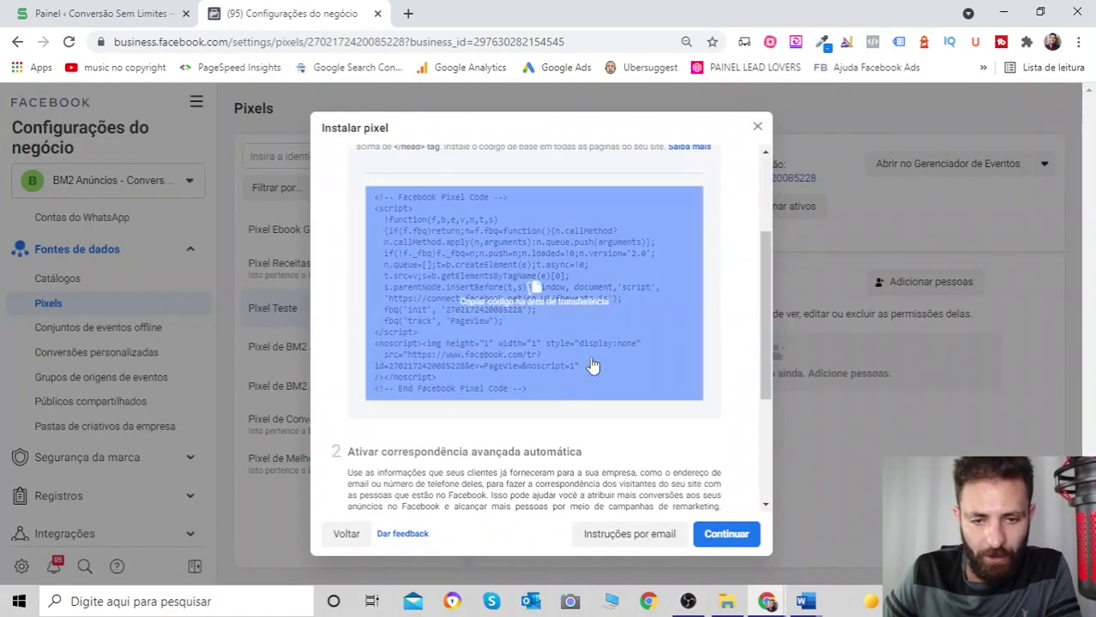
scroll(553, 323, up, 3)
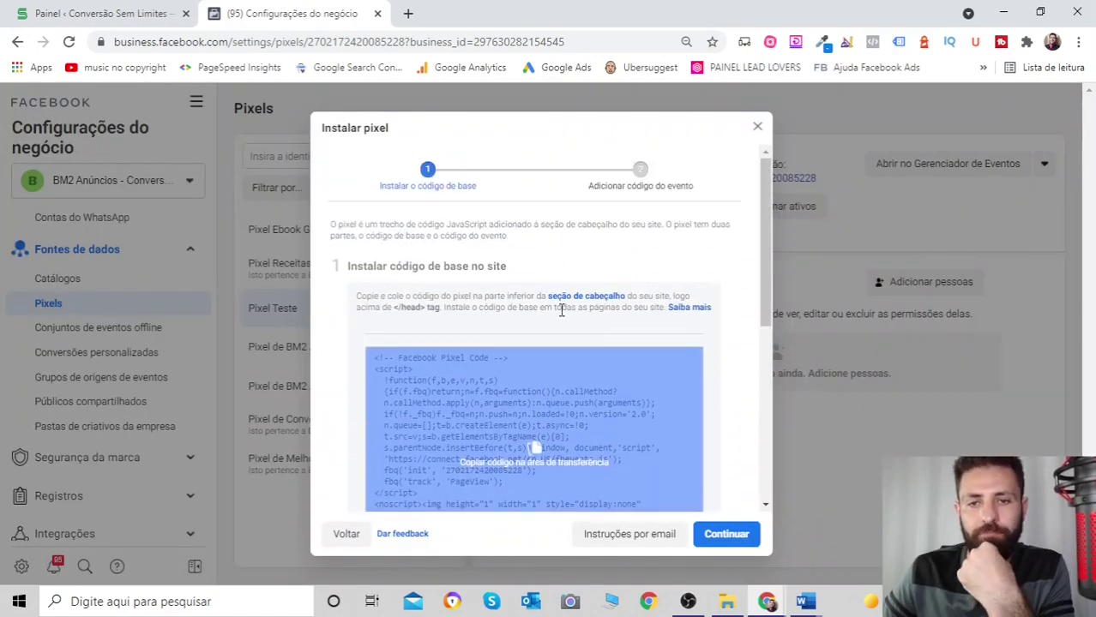
scroll(601, 364, down, 5)
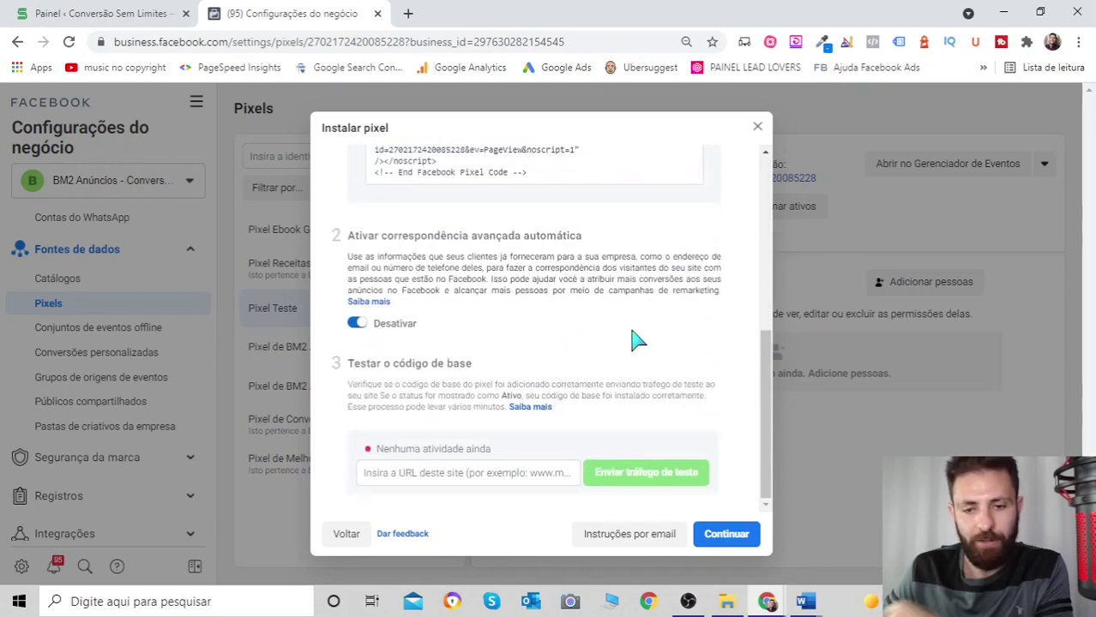
scroll(626, 335, up, 3)
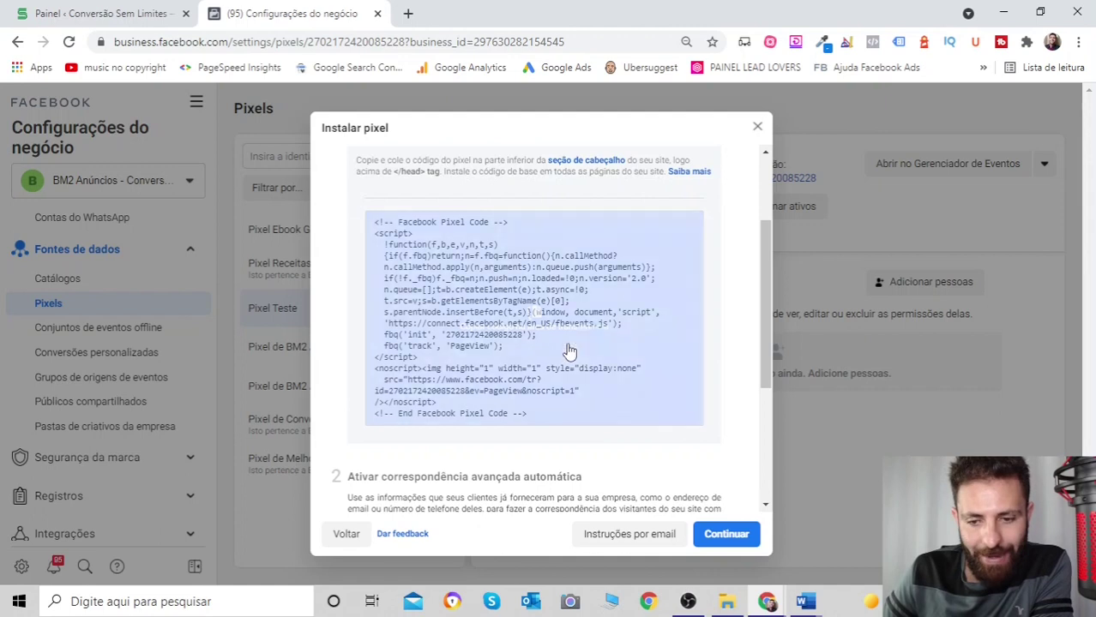
scroll(501, 334, up, 2)
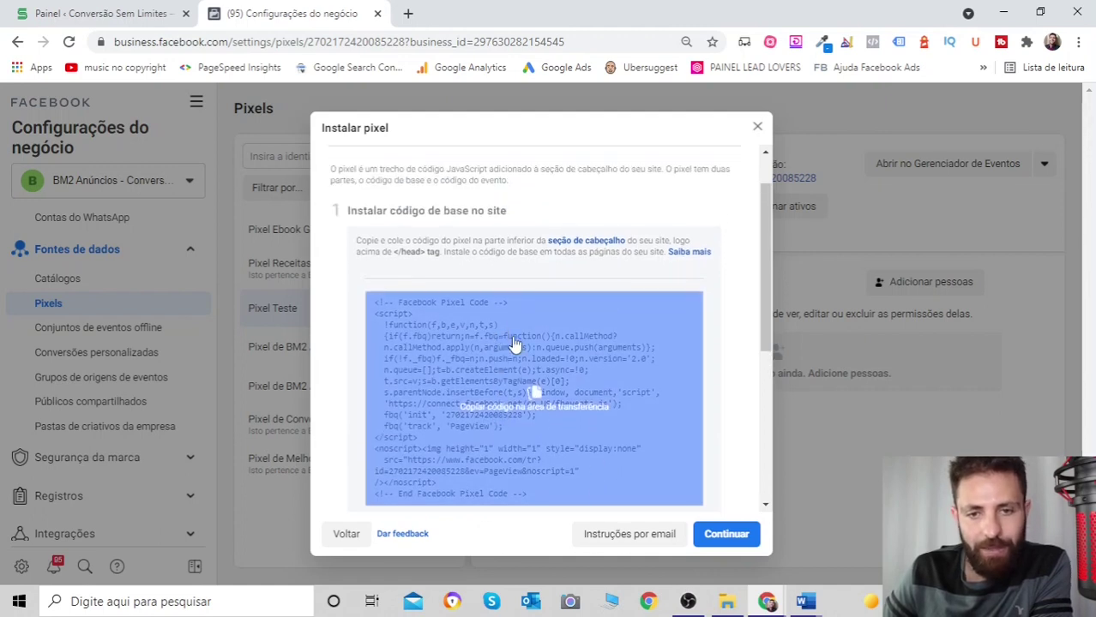
scroll(533, 333, up, 1)
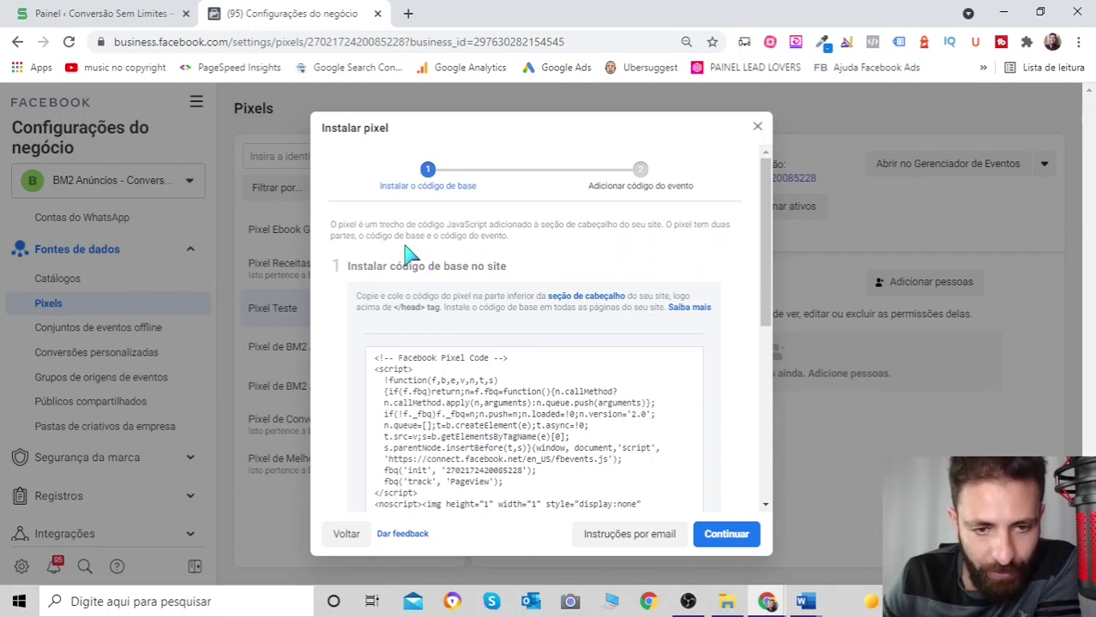
scroll(533, 288, down, 5)
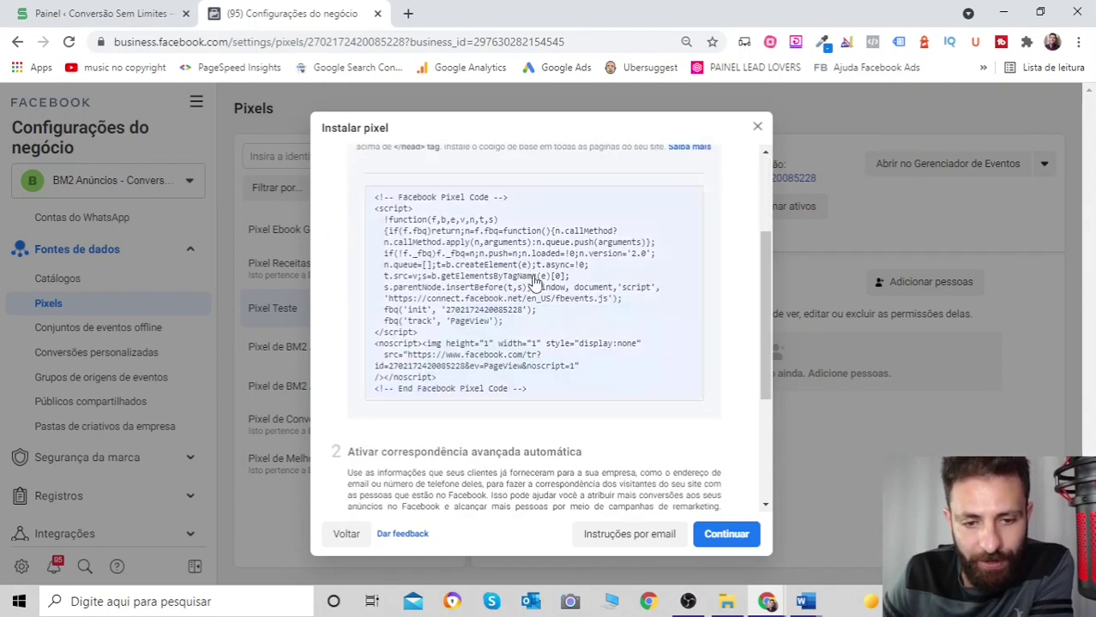
scroll(562, 289, down, 1)
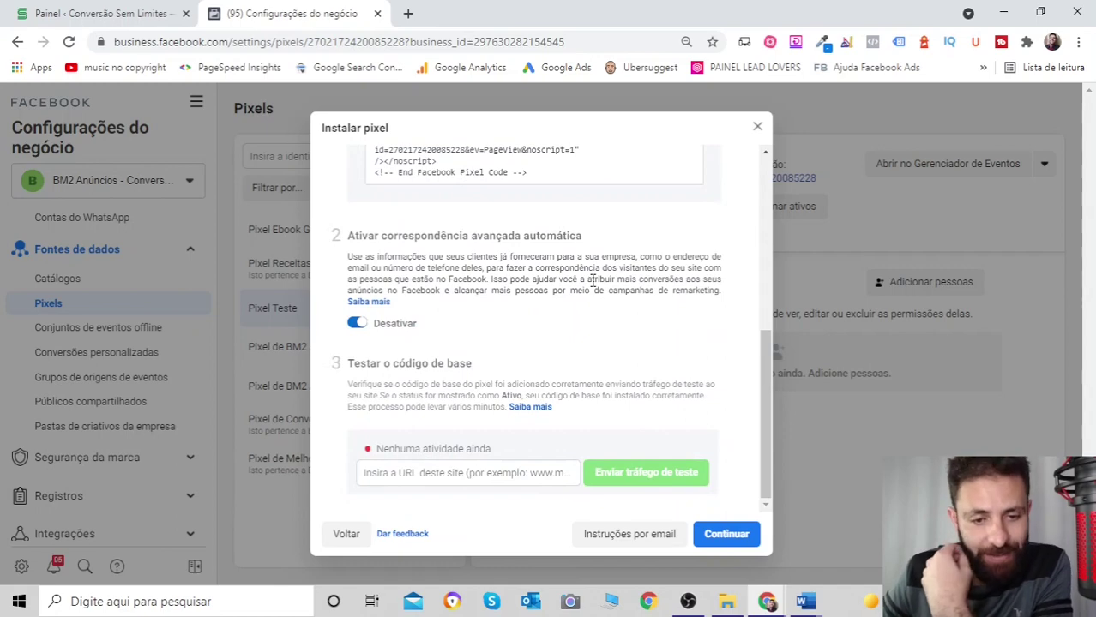
scroll(591, 281, up, 4)
- Copy the Pixel Teste base code to the clipboard and review sections 2 and 3
mouse_move(491, 307)
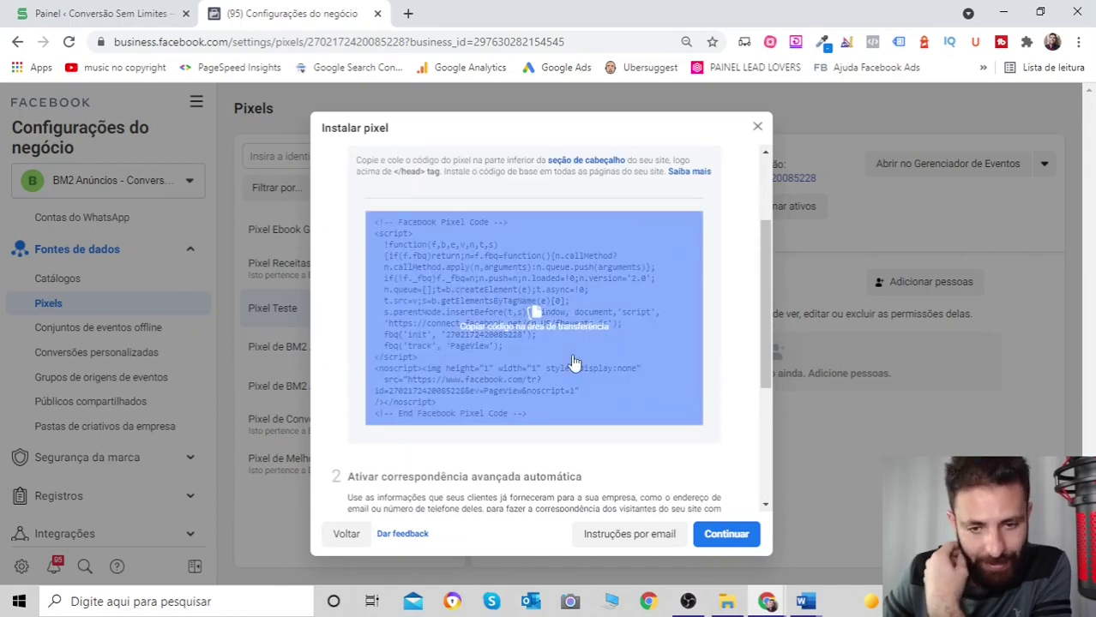
scroll(544, 291, down, 2)
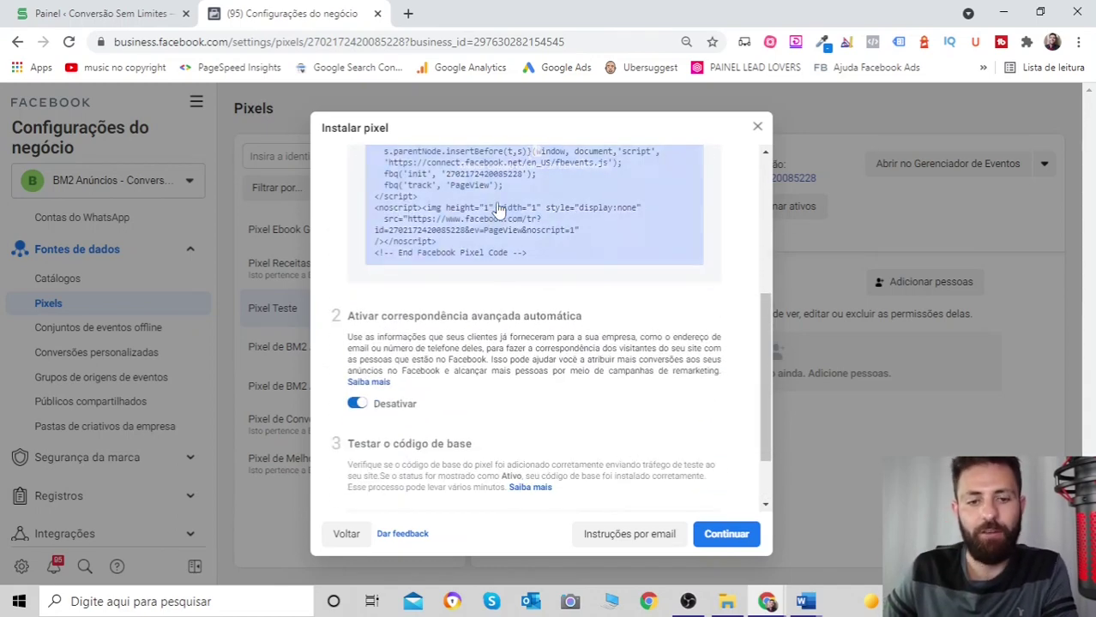
scroll(562, 294, up, 2)
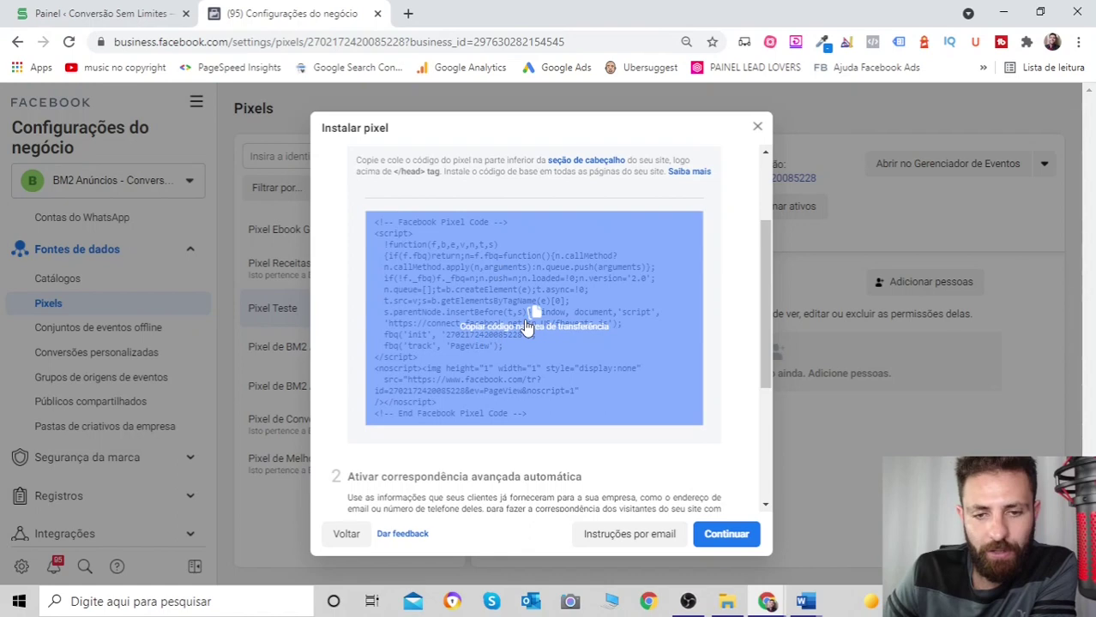
click(527, 326)
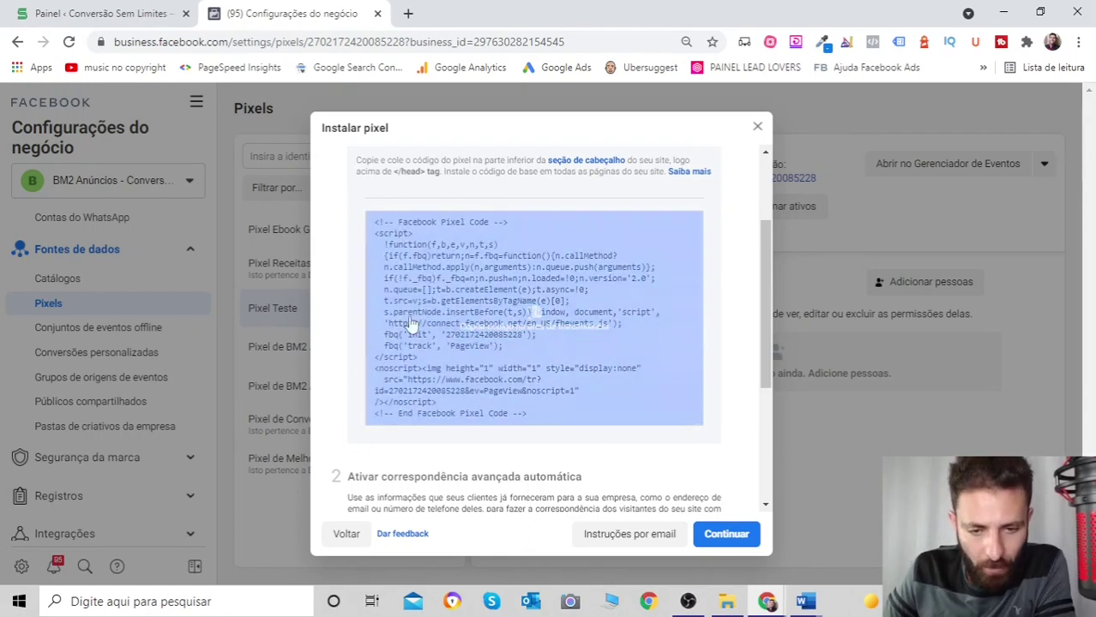
scroll(635, 257, down, 2)
scroll(641, 273, down, 1)
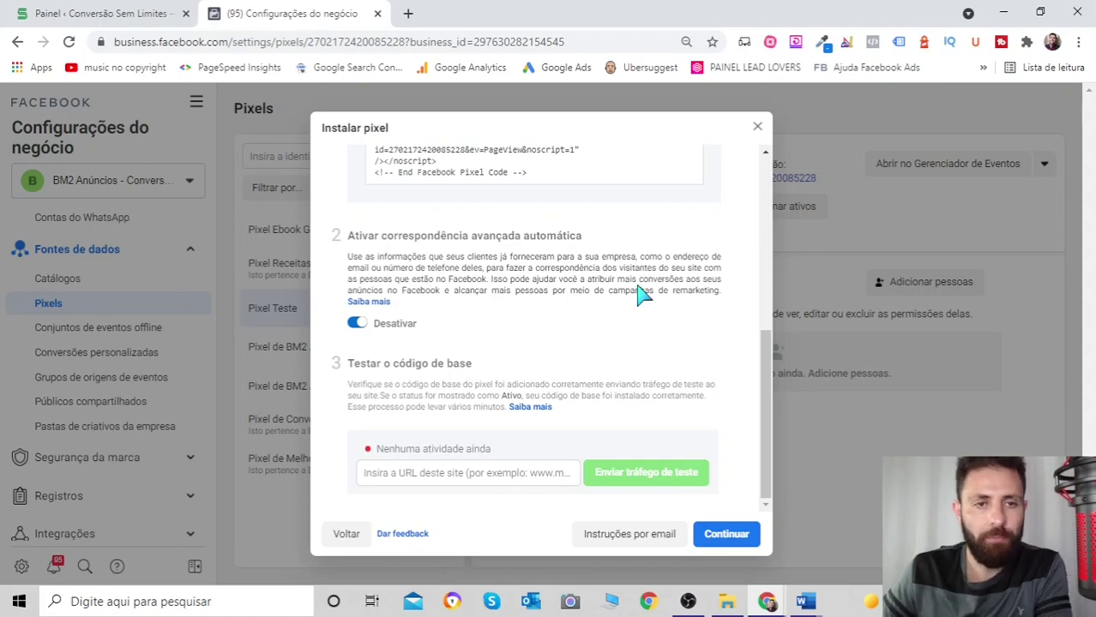
- Switch to the WordPress dashboard and go to Plugins > Adicionar novo
click(112, 13)
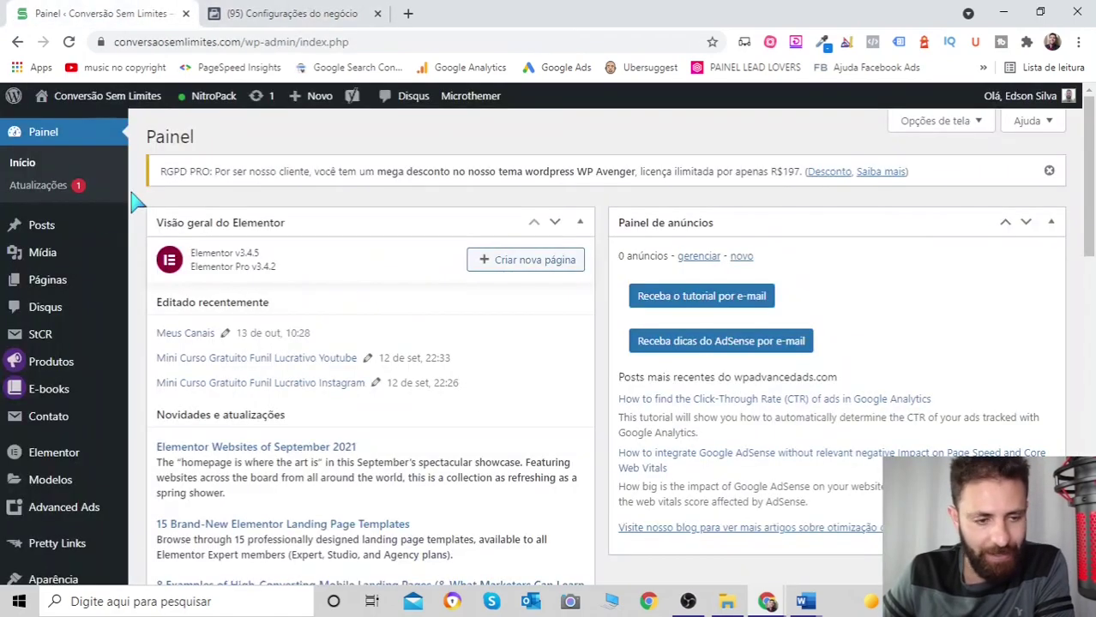
scroll(66, 305, down, 5)
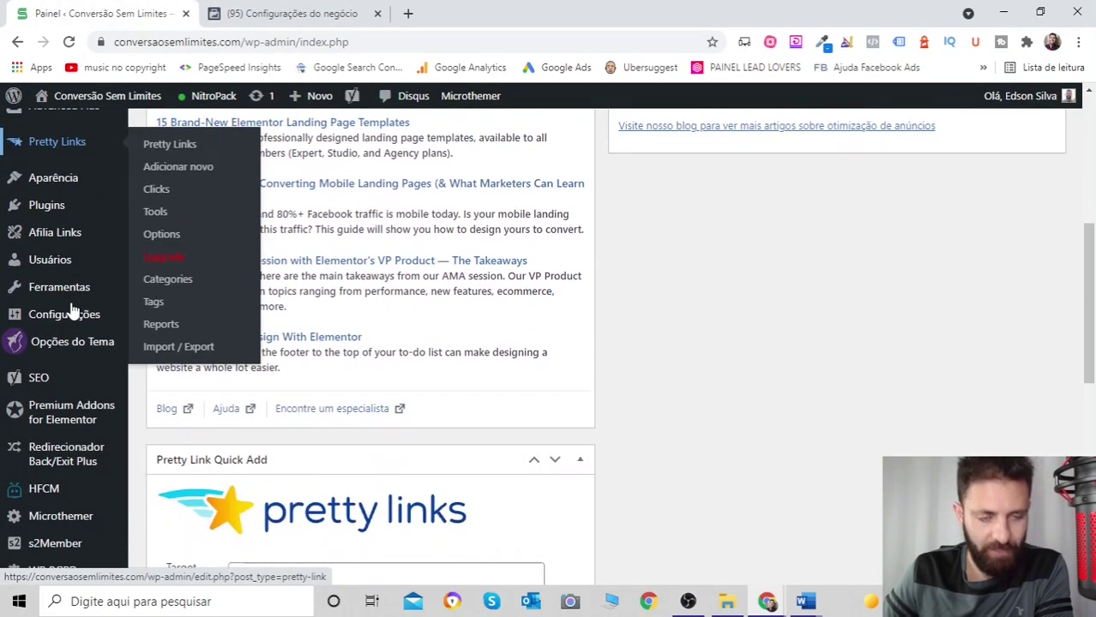
scroll(73, 310, up, 5)
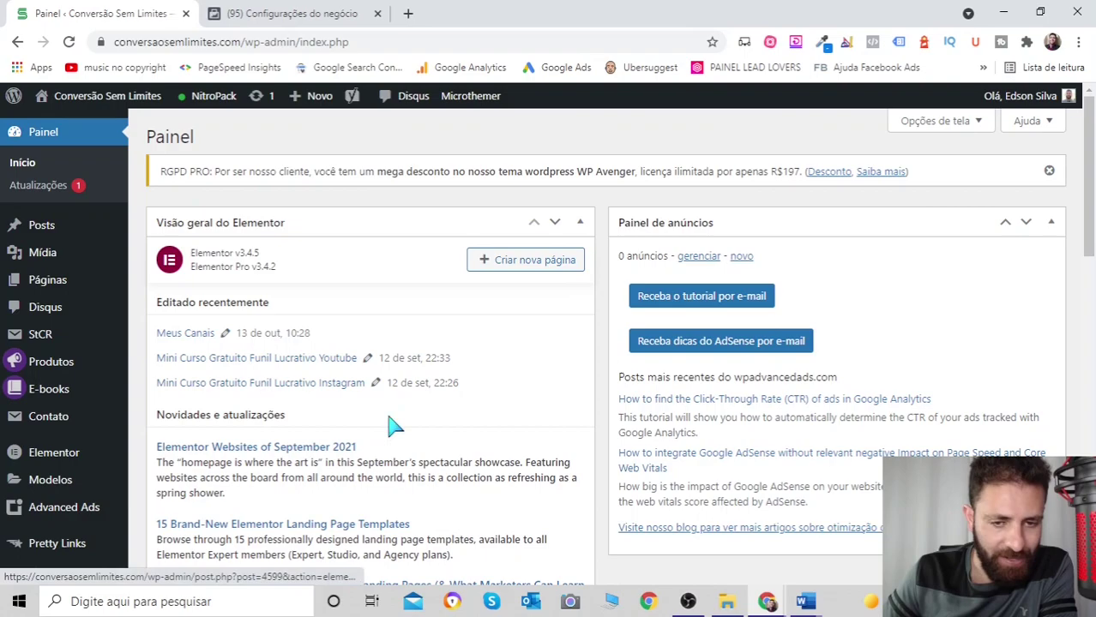
scroll(86, 257, down, 3)
scroll(86, 270, down, 4)
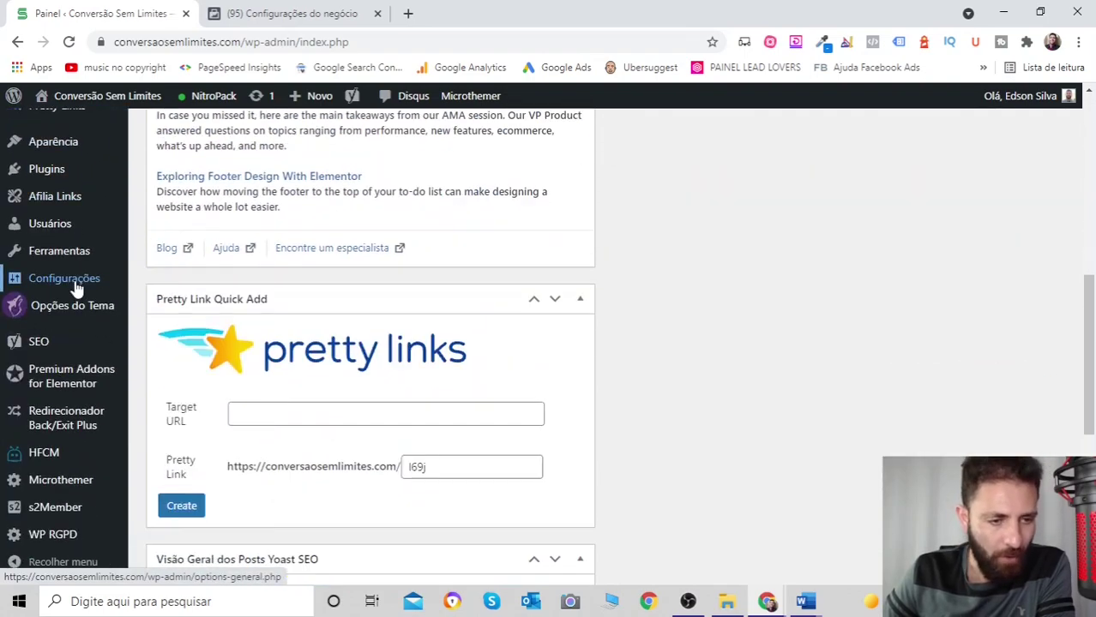
scroll(85, 283, up, 7)
scroll(85, 285, down, 2)
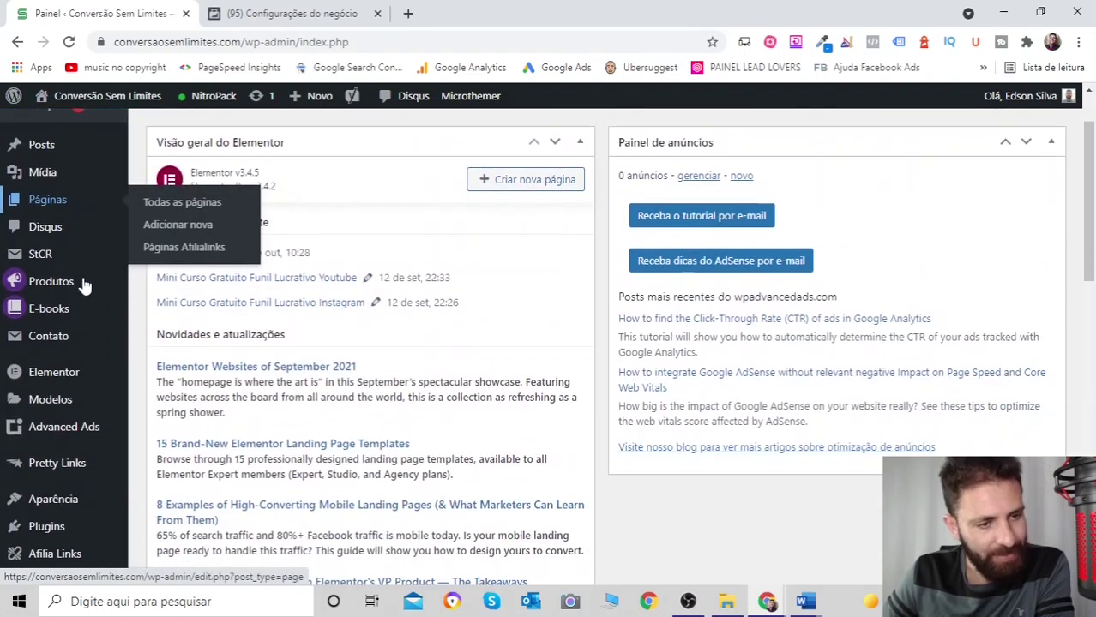
scroll(68, 241, down, 1)
scroll(73, 240, down, 4)
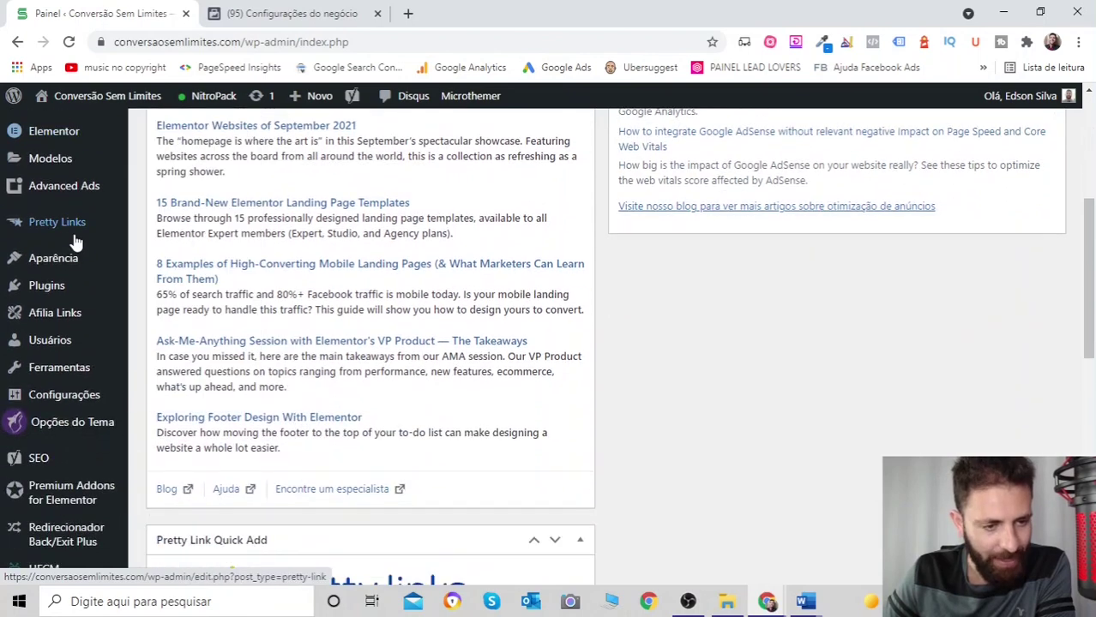
scroll(69, 251, up, 3)
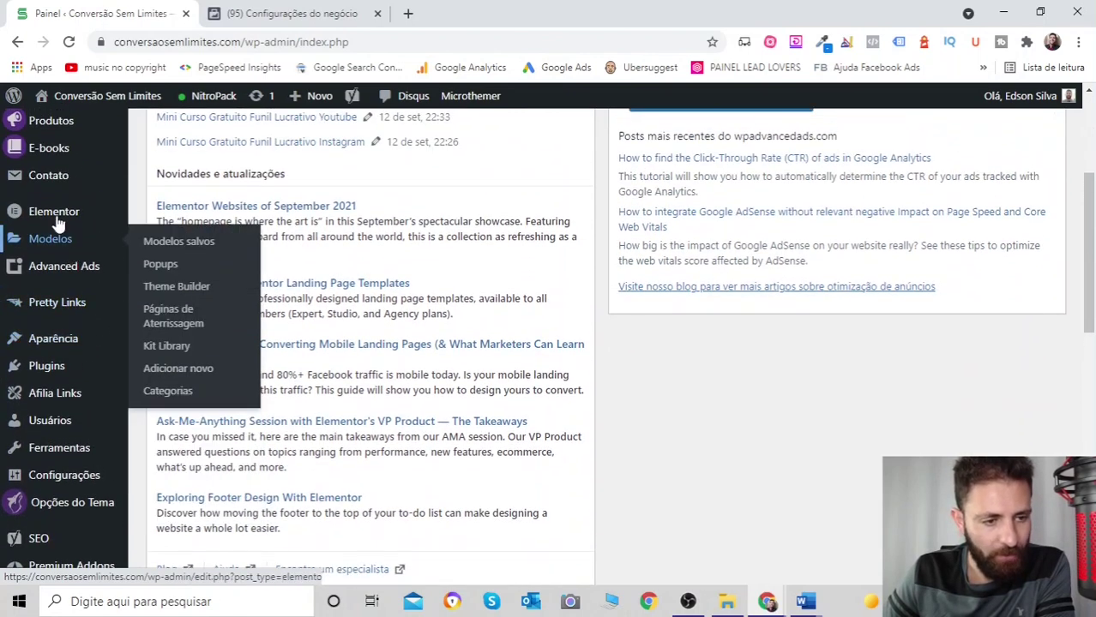
mouse_move(41, 374)
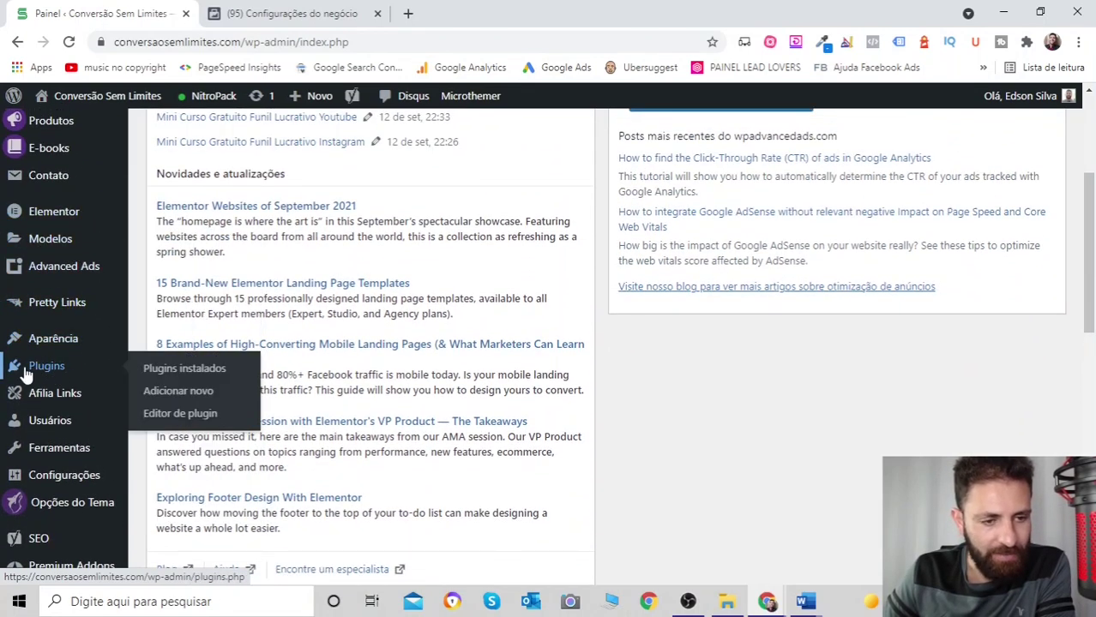
click(175, 392)
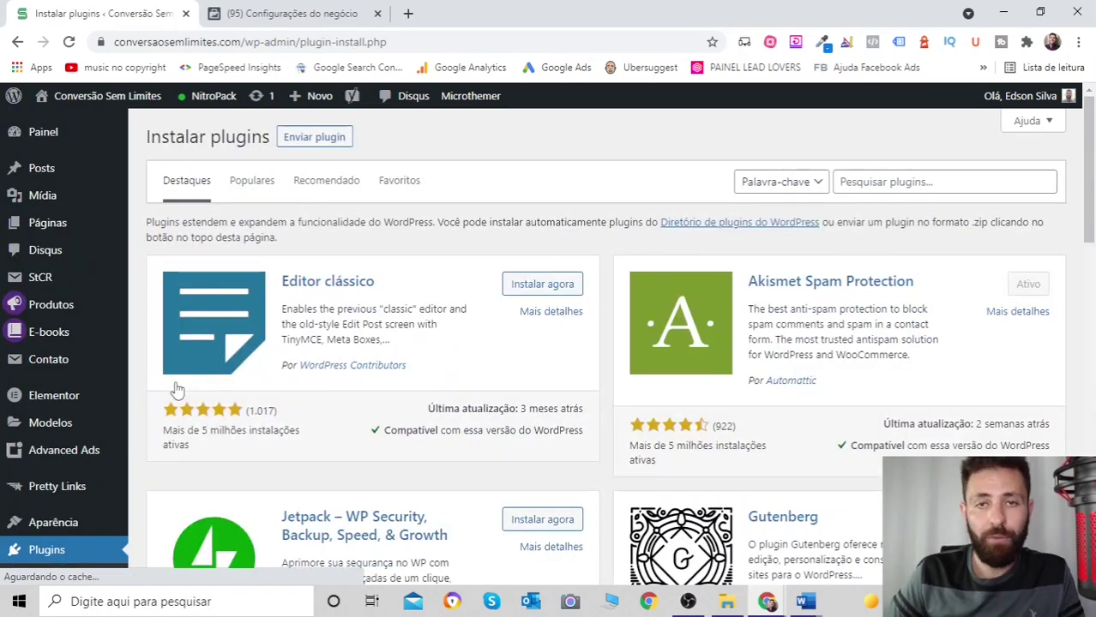
- Search plugins for hfcm and confirm Header Footer Code Manager is already Ativo
click(957, 178)
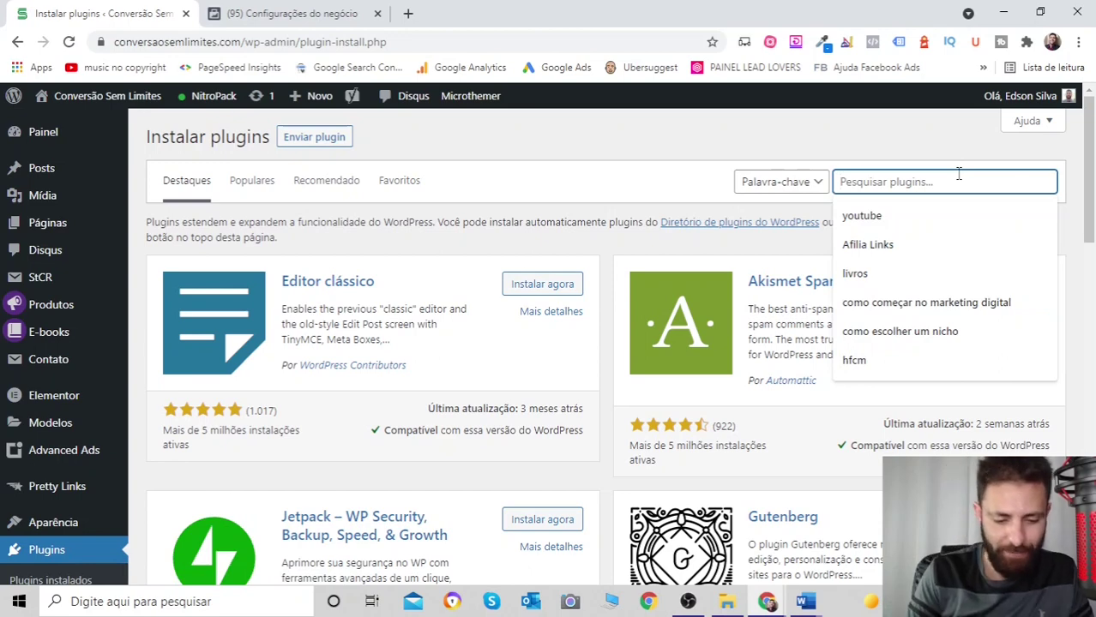
text(hfcm)
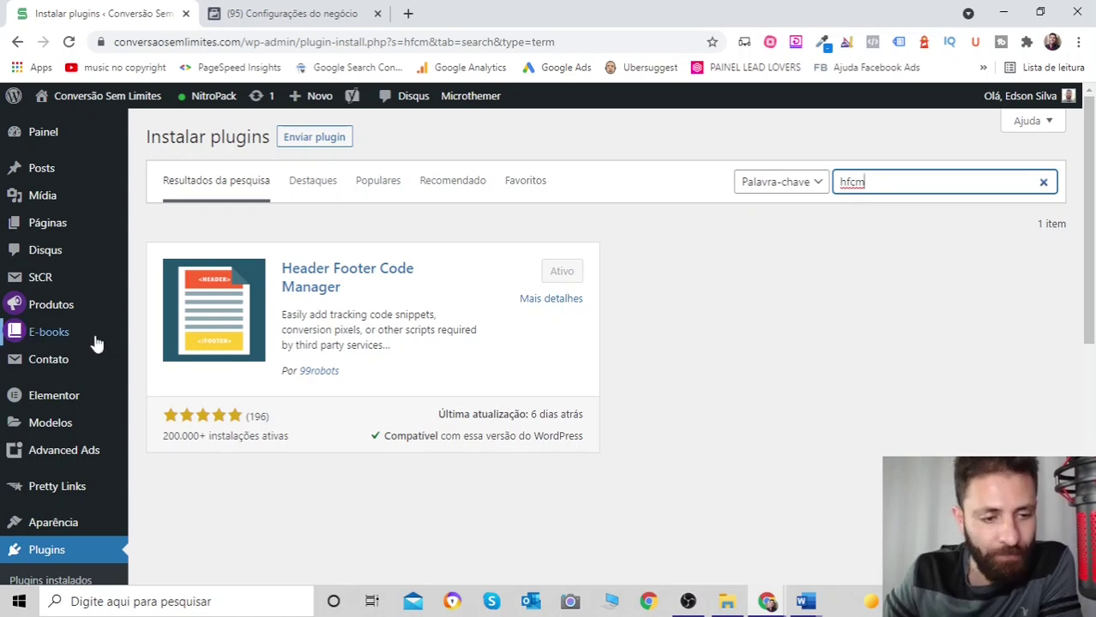
scroll(90, 343, down, 5)
mouse_move(92, 345)
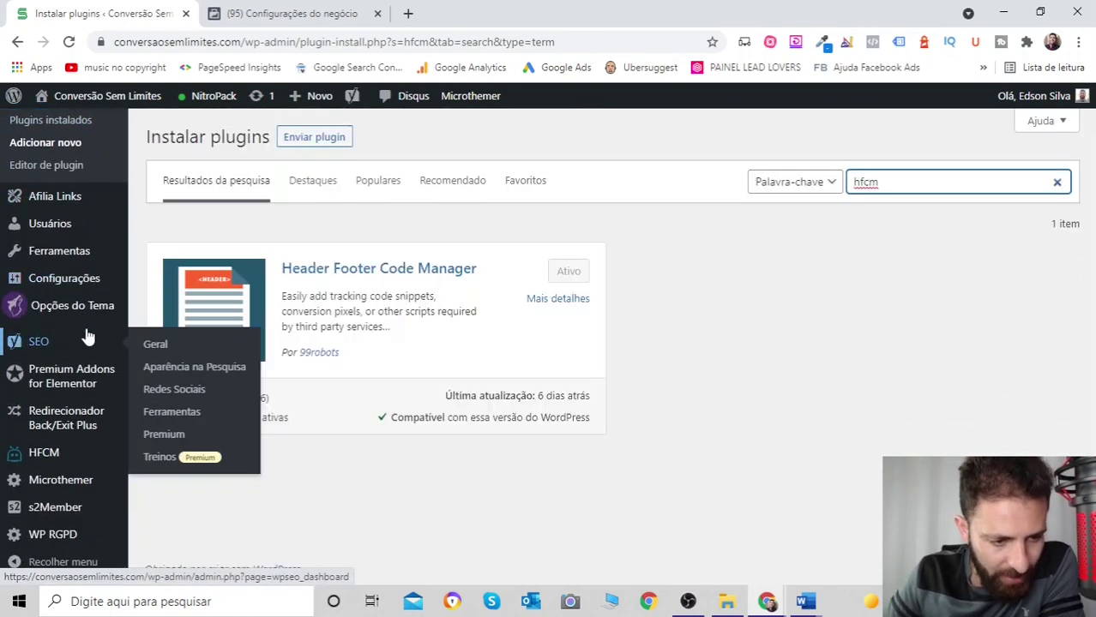
mouse_move(35, 459)
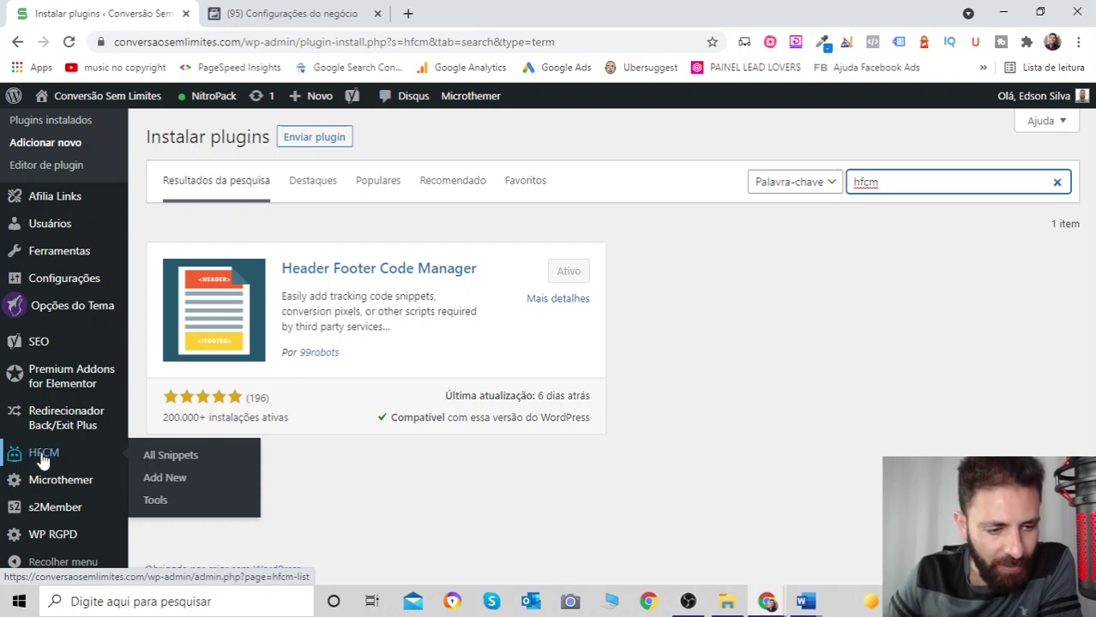
- Open HFCM's Add New Snippet form, glance at the Facebook pixel instructions, and return to it
click(165, 478)
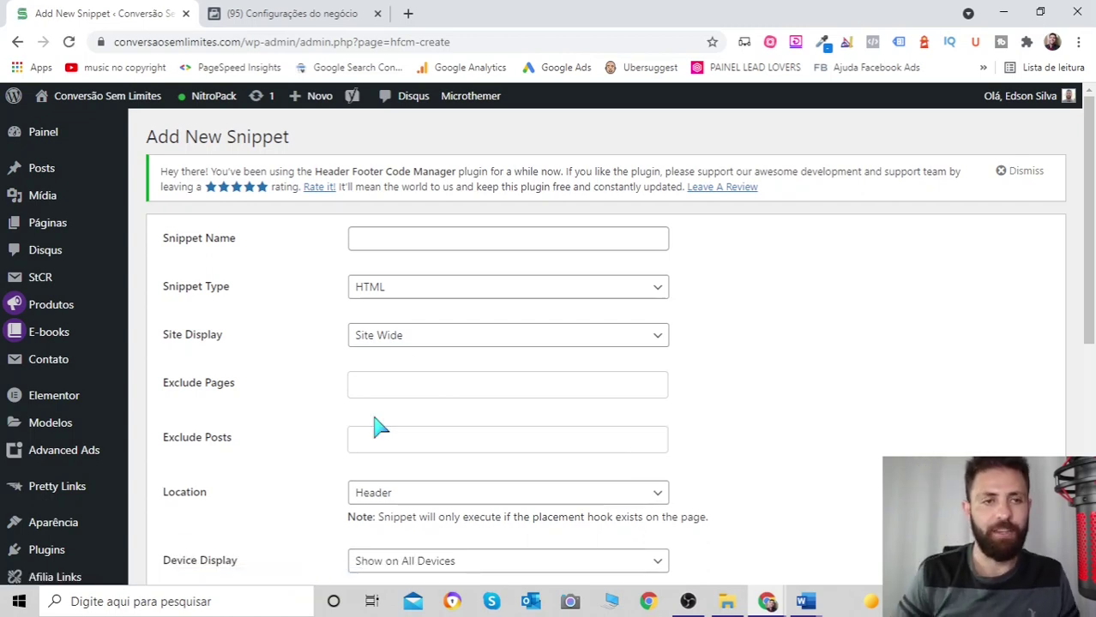
click(300, 11)
scroll(640, 310, up, 5)
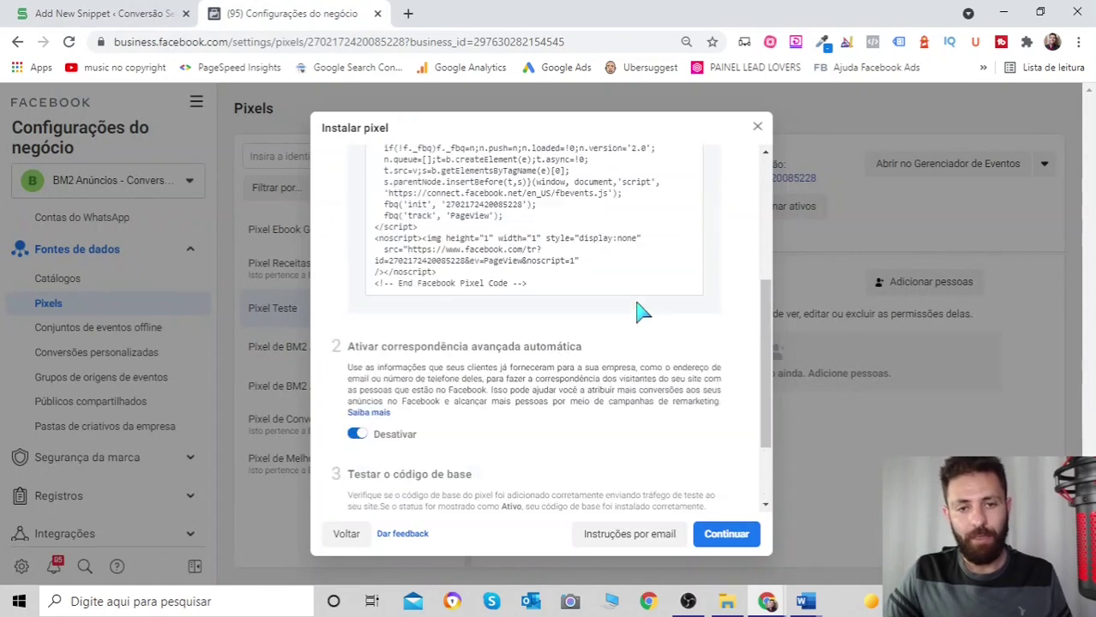
click(115, 16)
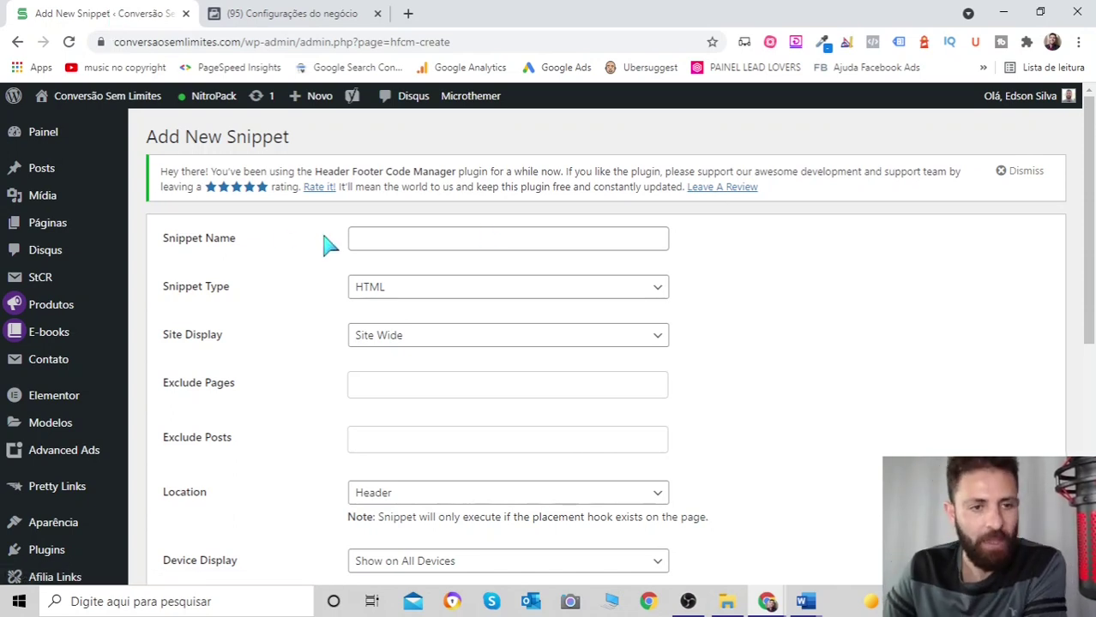
scroll(521, 369, down, 3)
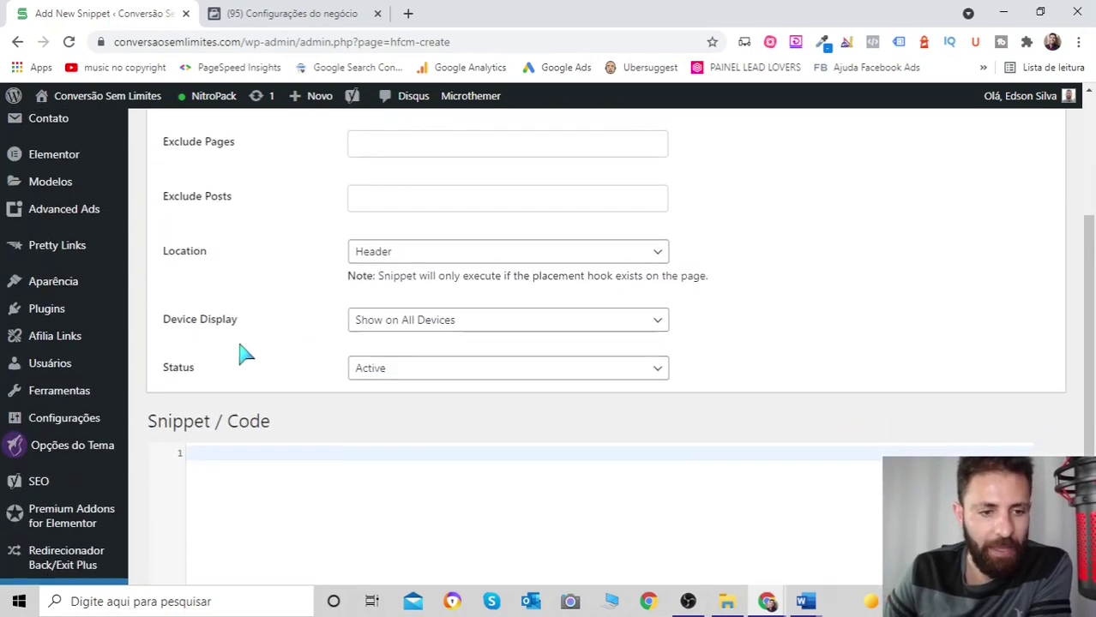
scroll(291, 362, up, 3)
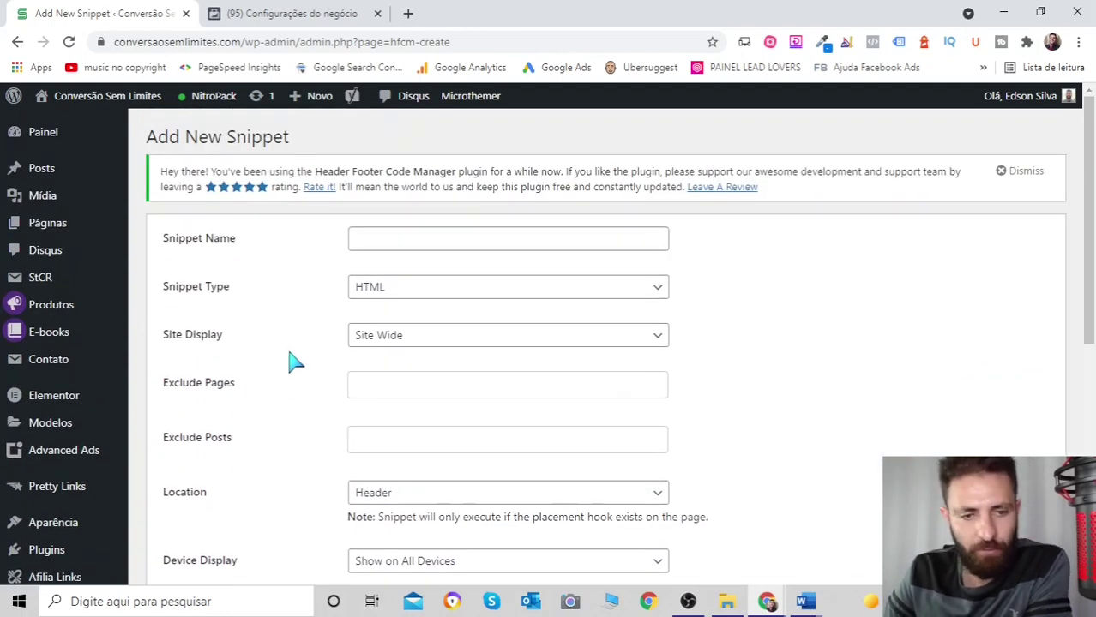
- Translate the Add New Snippet page into Portuguese and dismiss the Google Translate notice
right_click(294, 325)
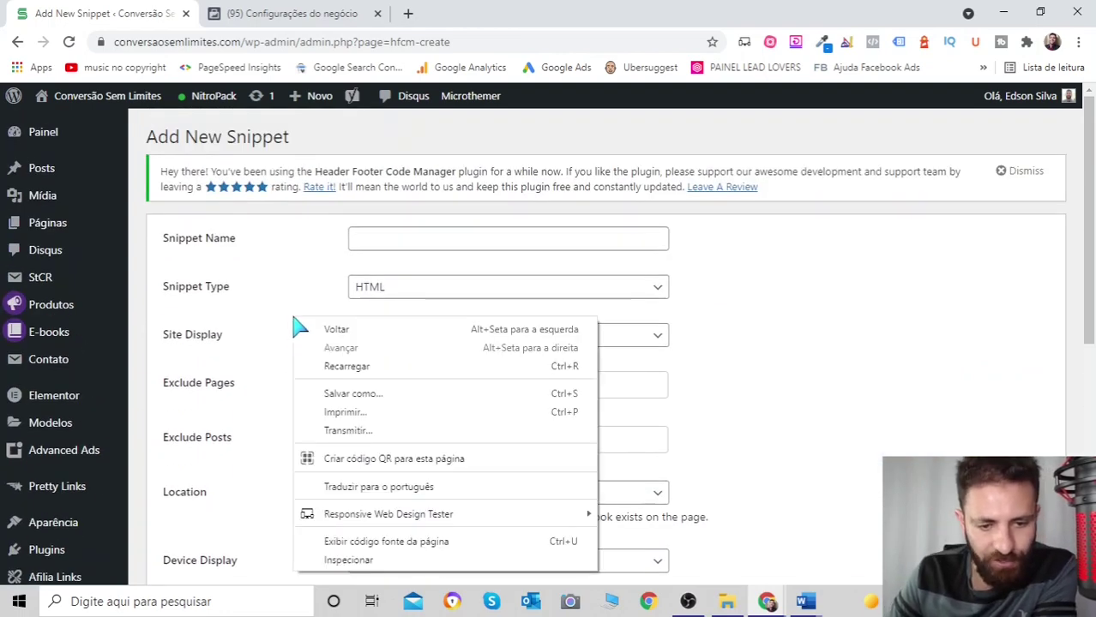
click(417, 490)
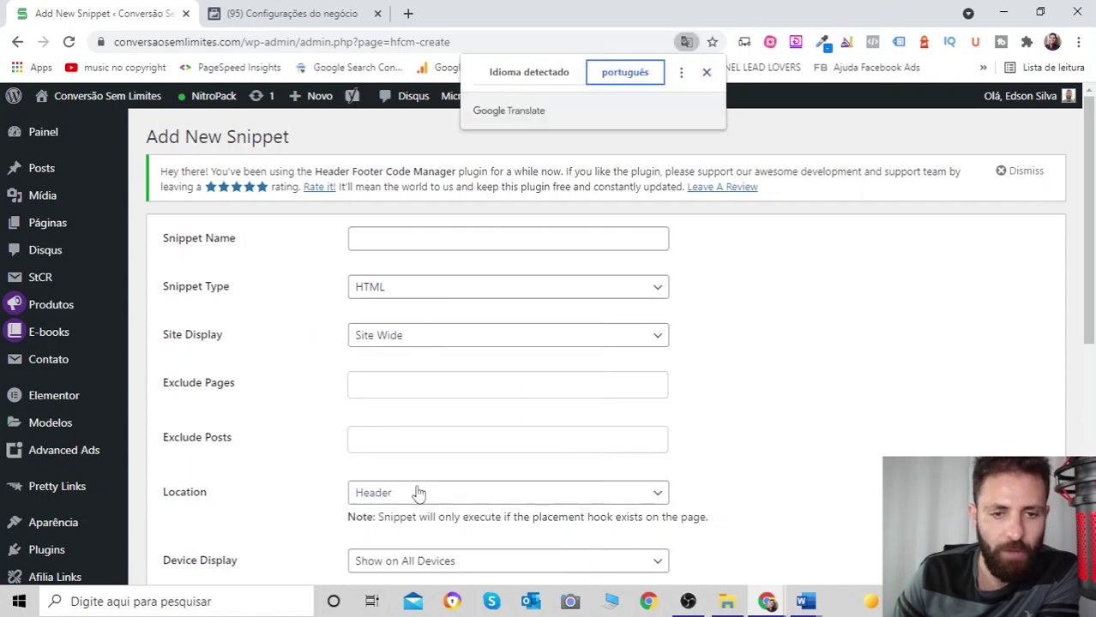
click(707, 74)
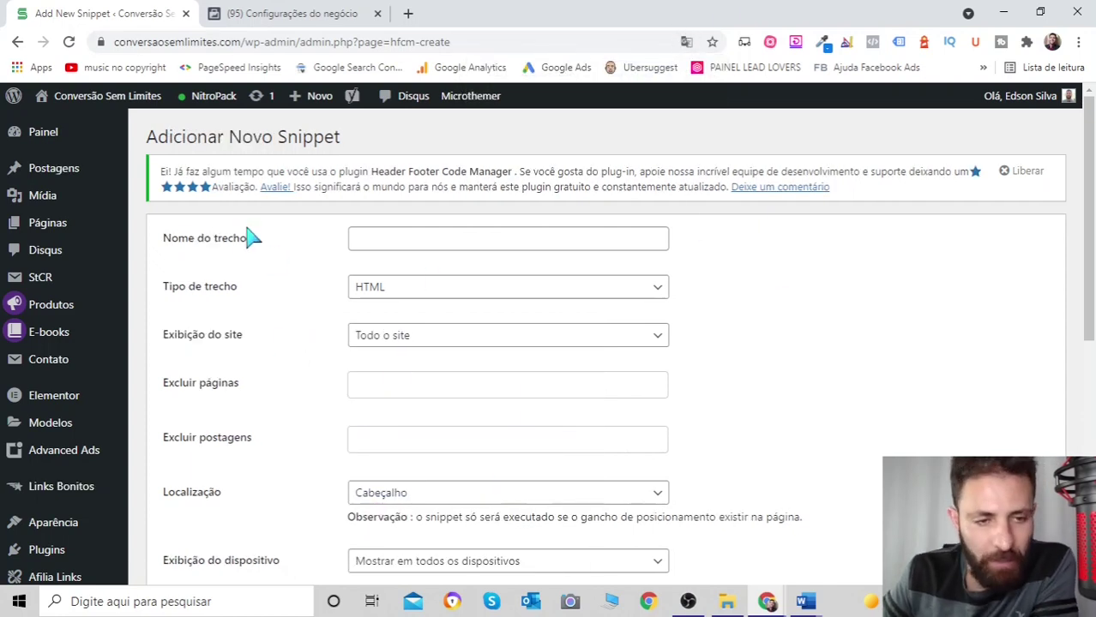
click(452, 236)
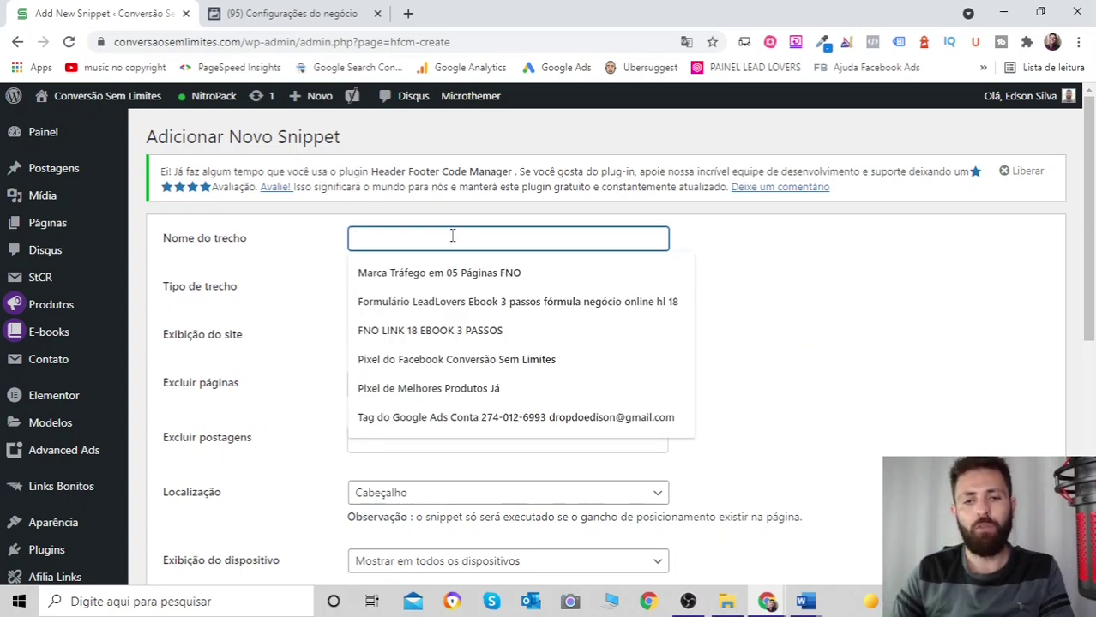
- Name the new snippet 'Pixel Teste'
click(898, 322)
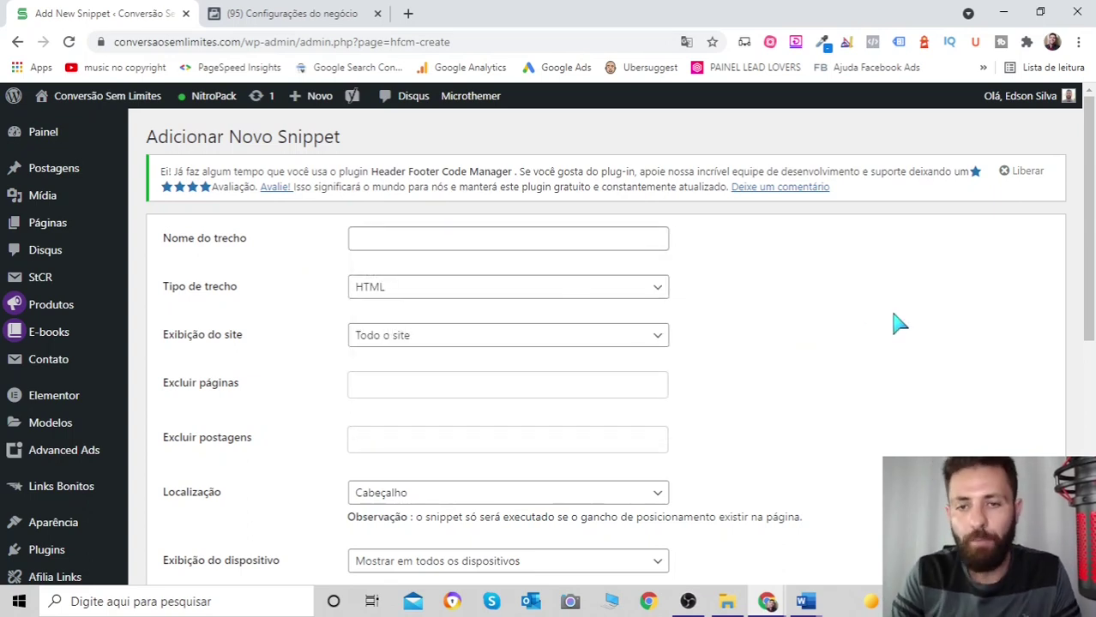
click(436, 239)
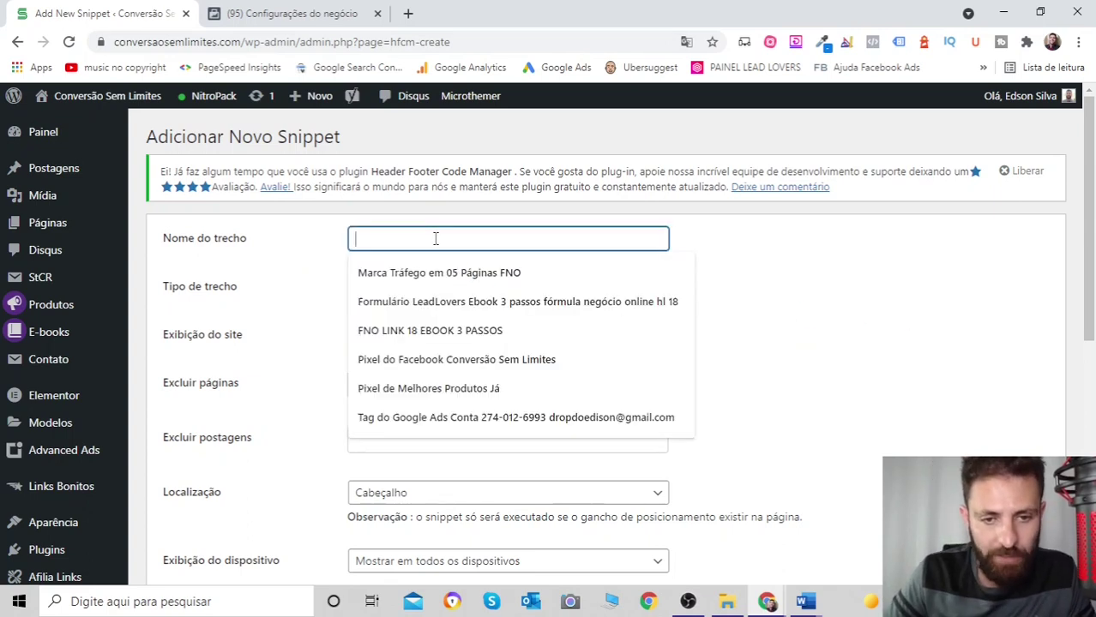
text(Pixel)
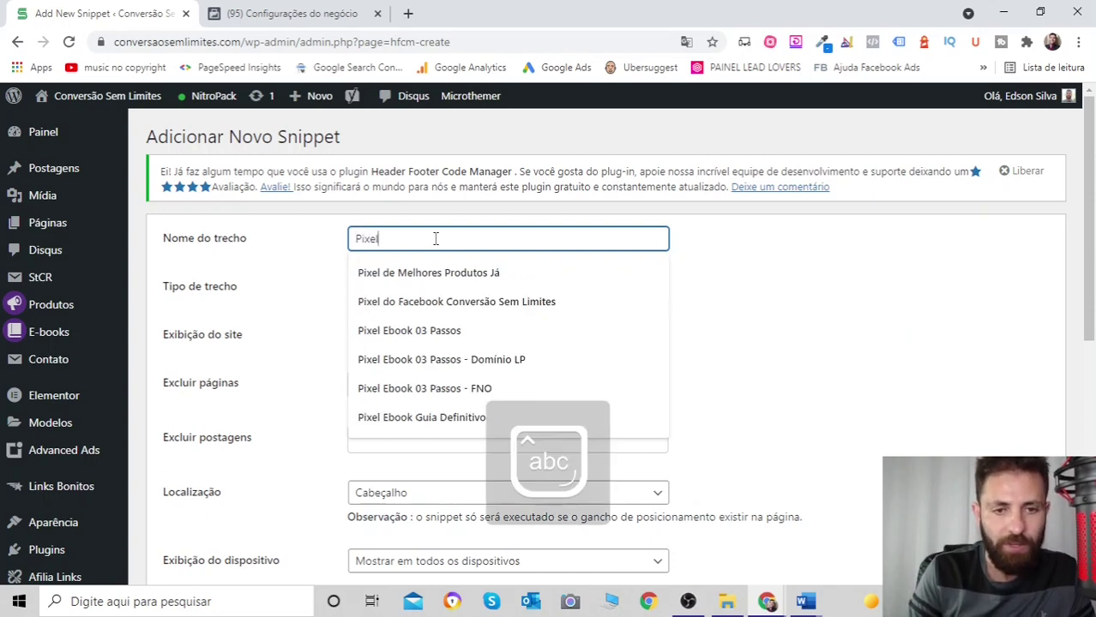
text( Pes)
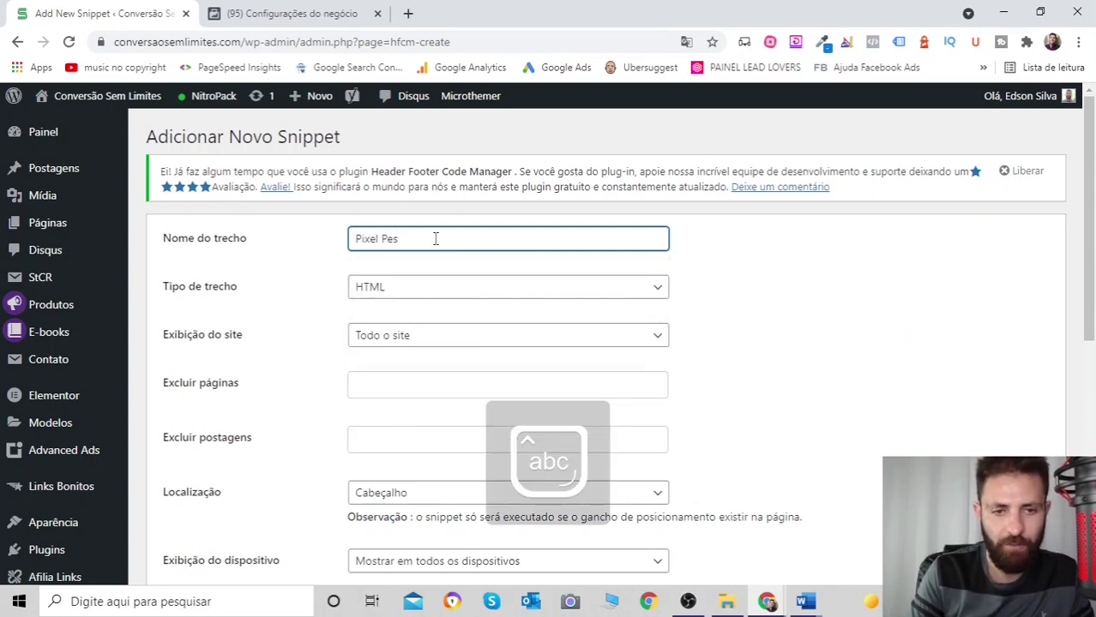
key(BackSpace)
key(BackSpace)
key(BackSpace)
text(t)
key(BackSpace)
text(Te)
text(ste)
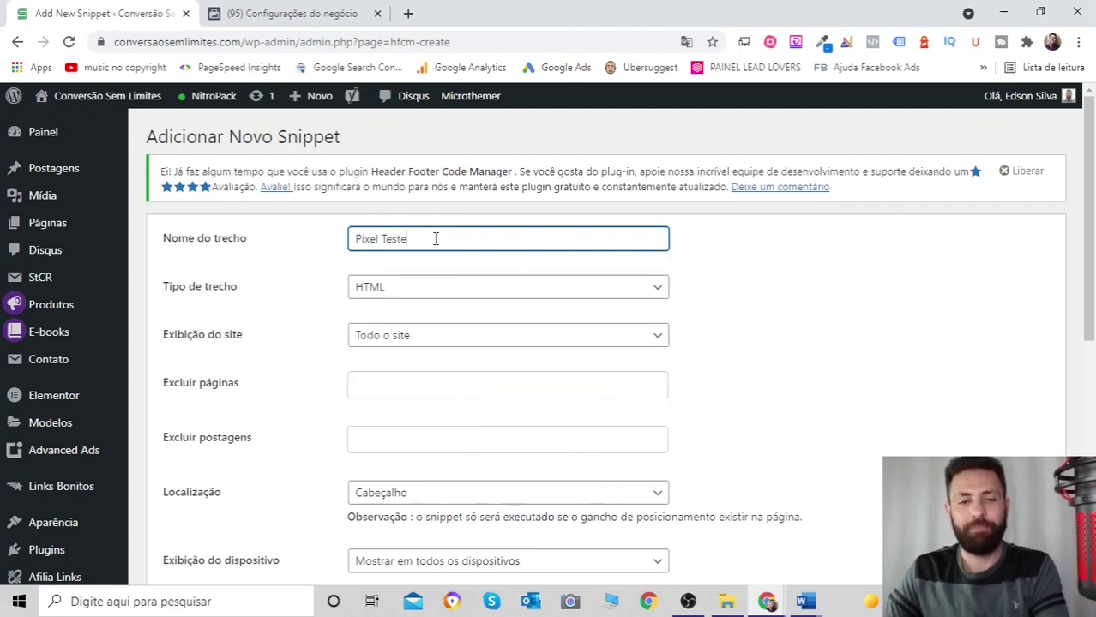
click(882, 391)
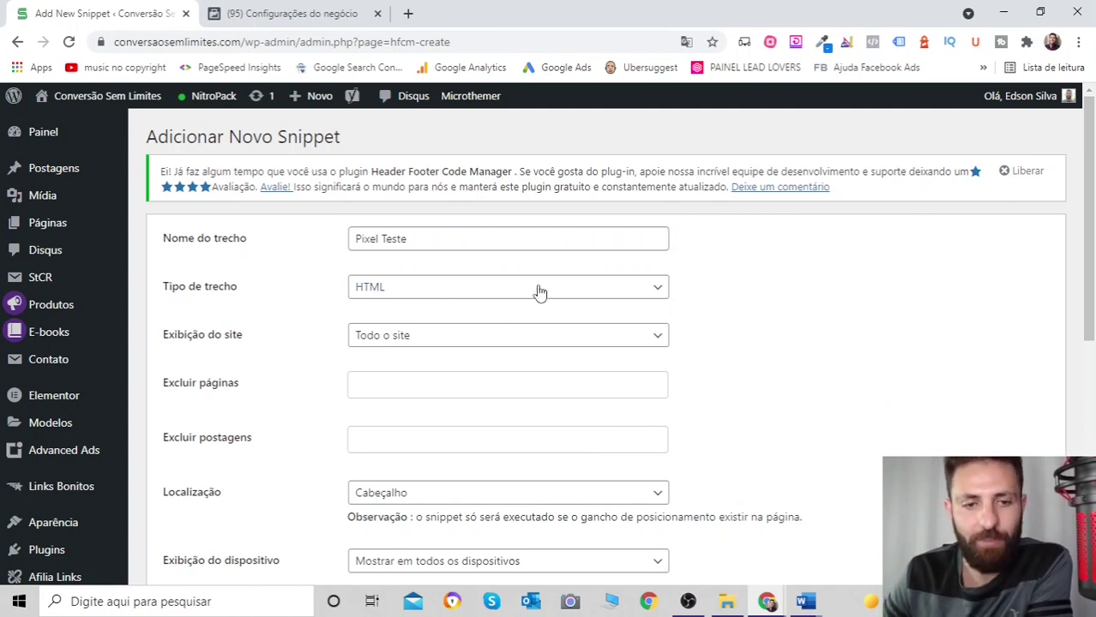
- Keep the snippet type as HTML and site display as Todo o site
click(649, 293)
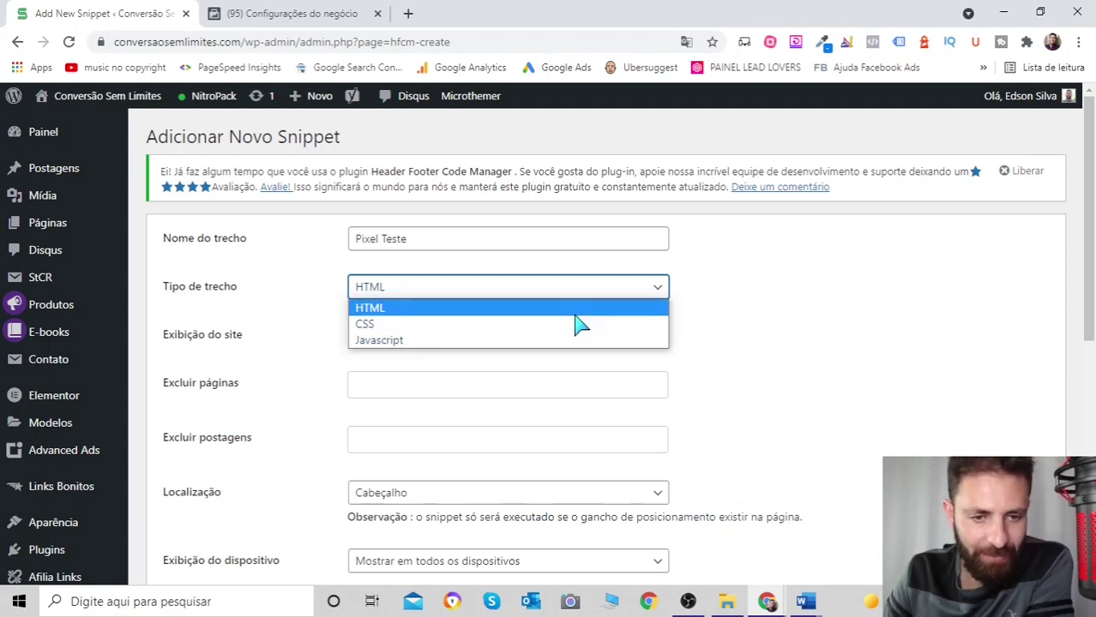
key(Return)
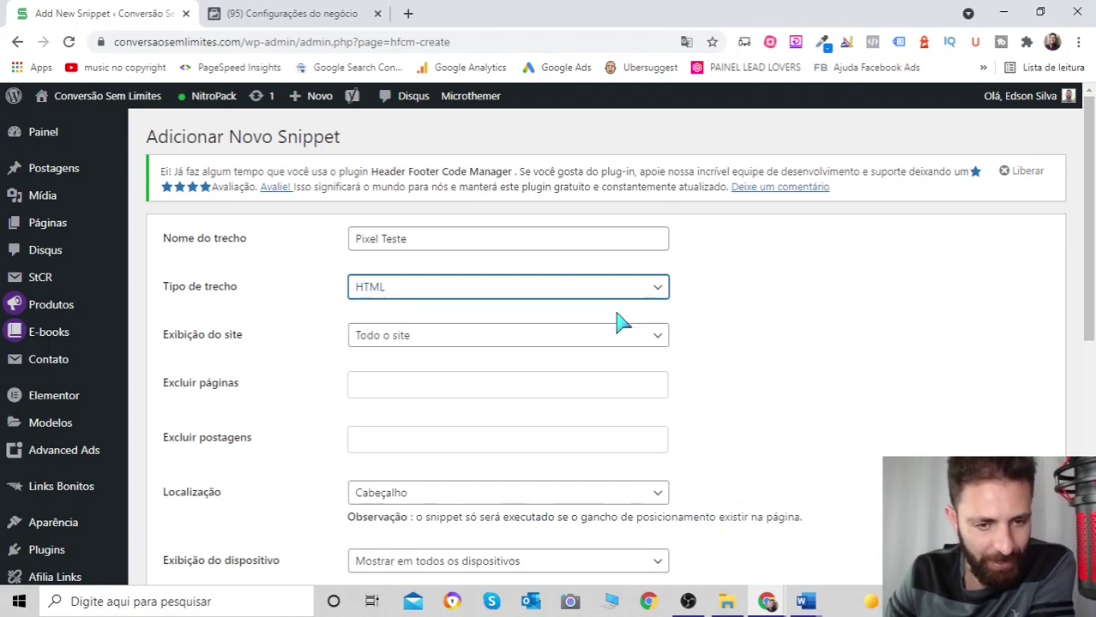
scroll(622, 323, down, 1)
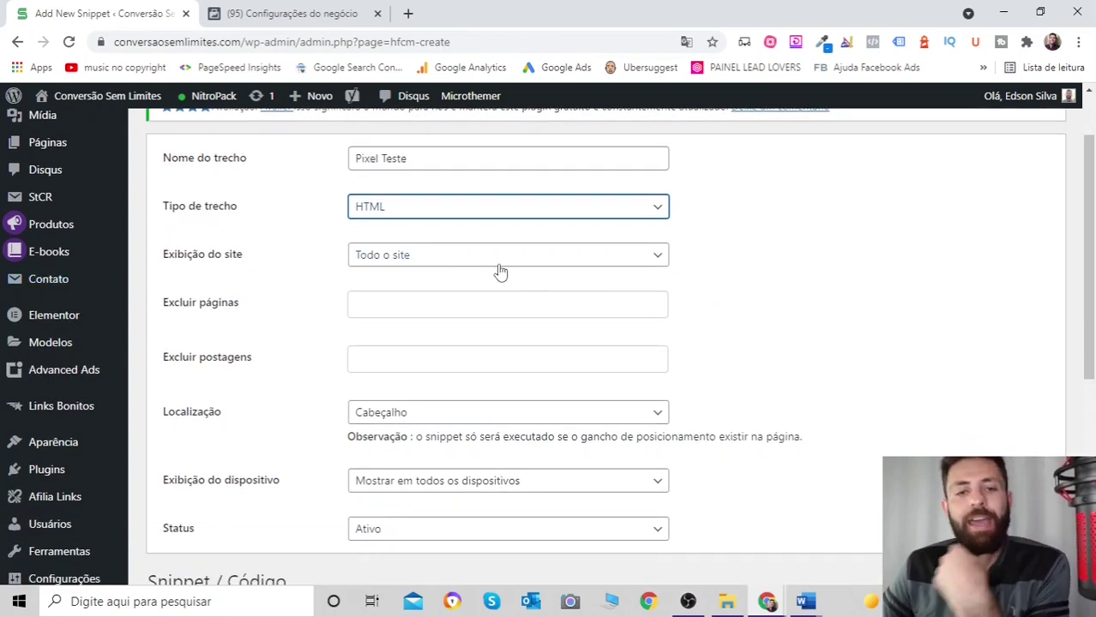
click(658, 259)
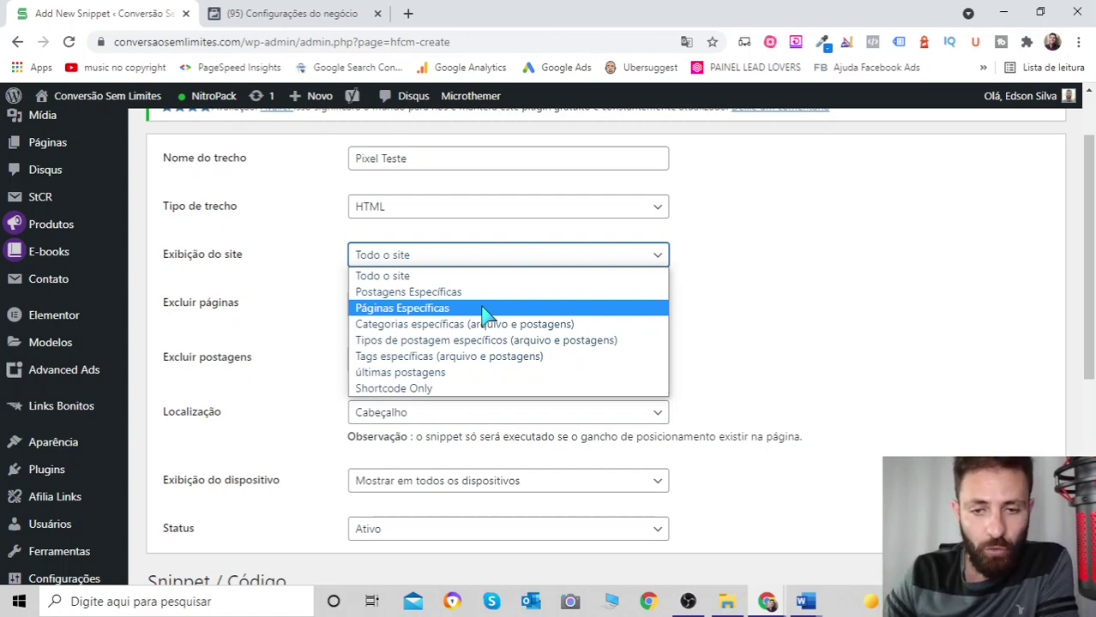
click(819, 233)
click(206, 602)
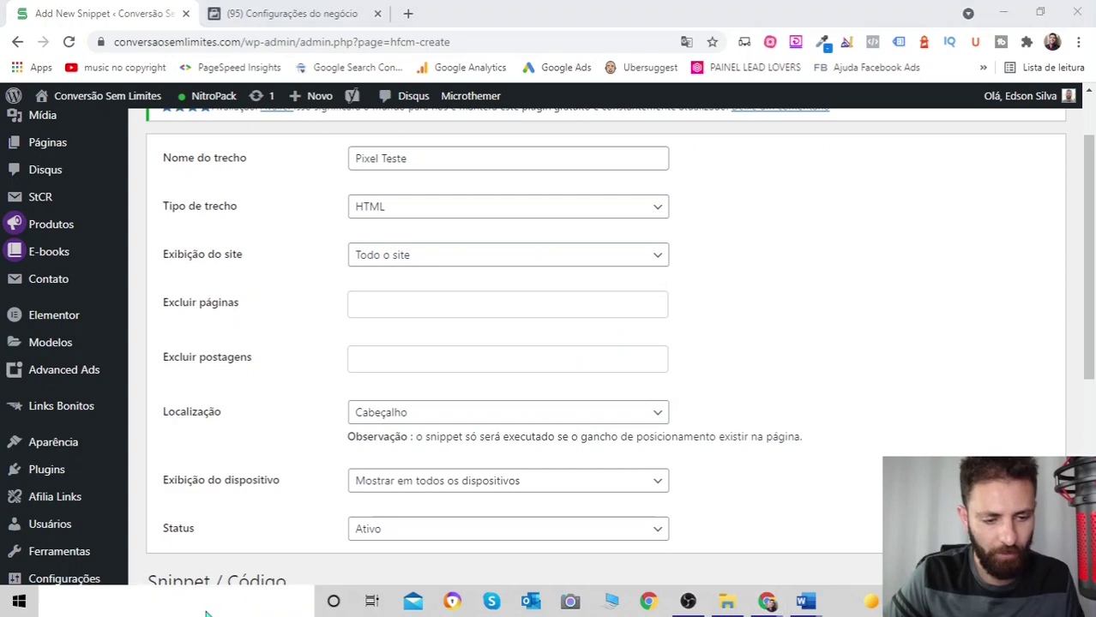
- Open Bloco de Notas maximized and paste the Facebook Pixel base code into it
text(blo)
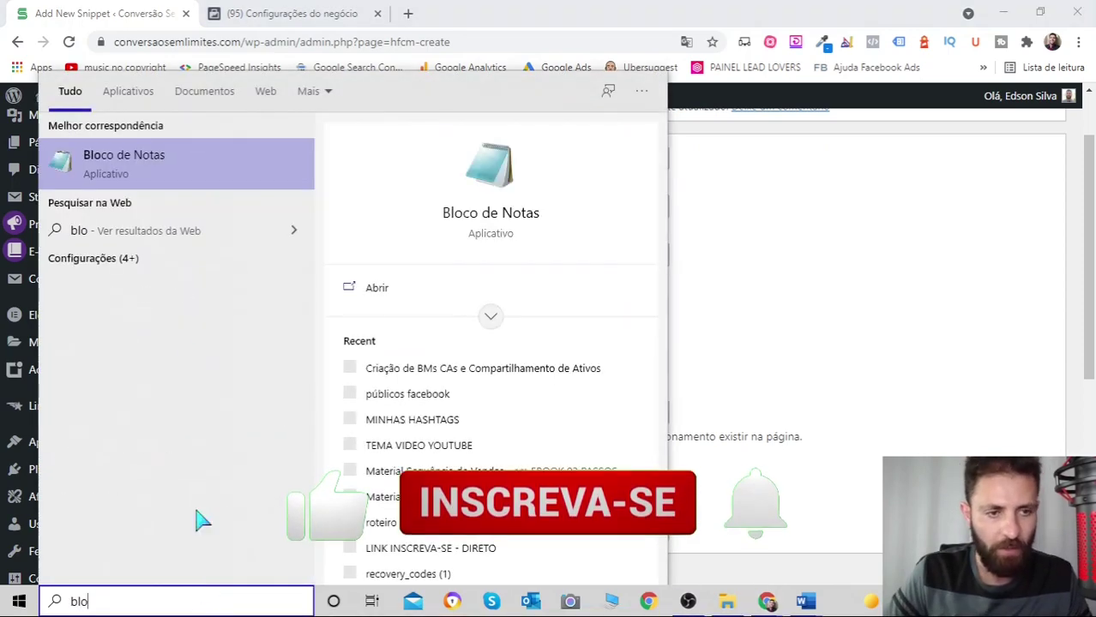
click(147, 178)
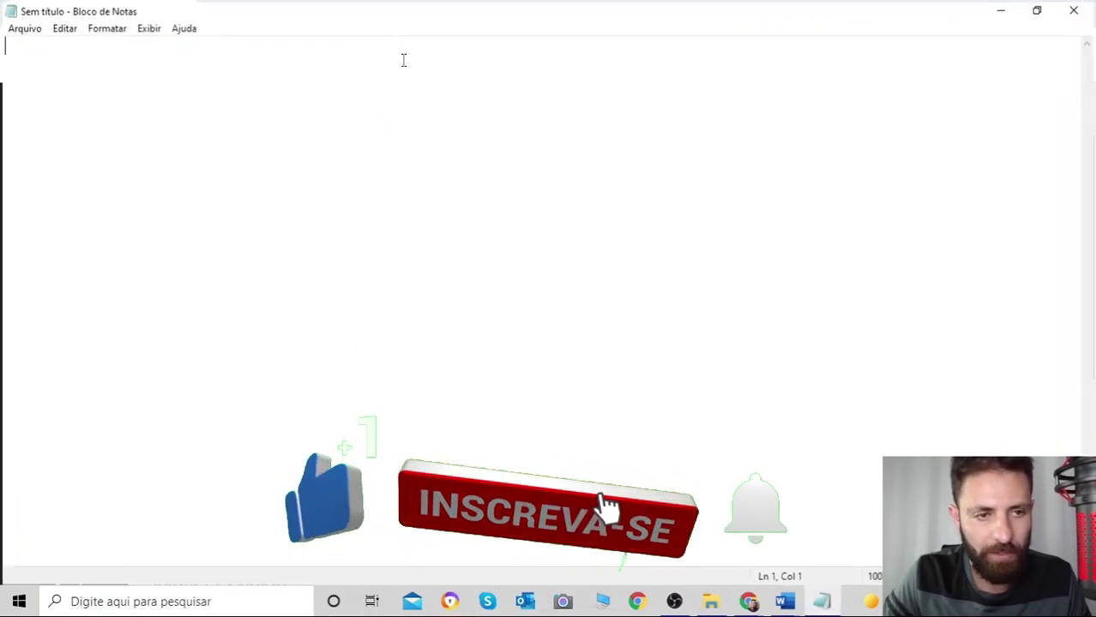
click(399, 48)
key(Return)
key(Return)
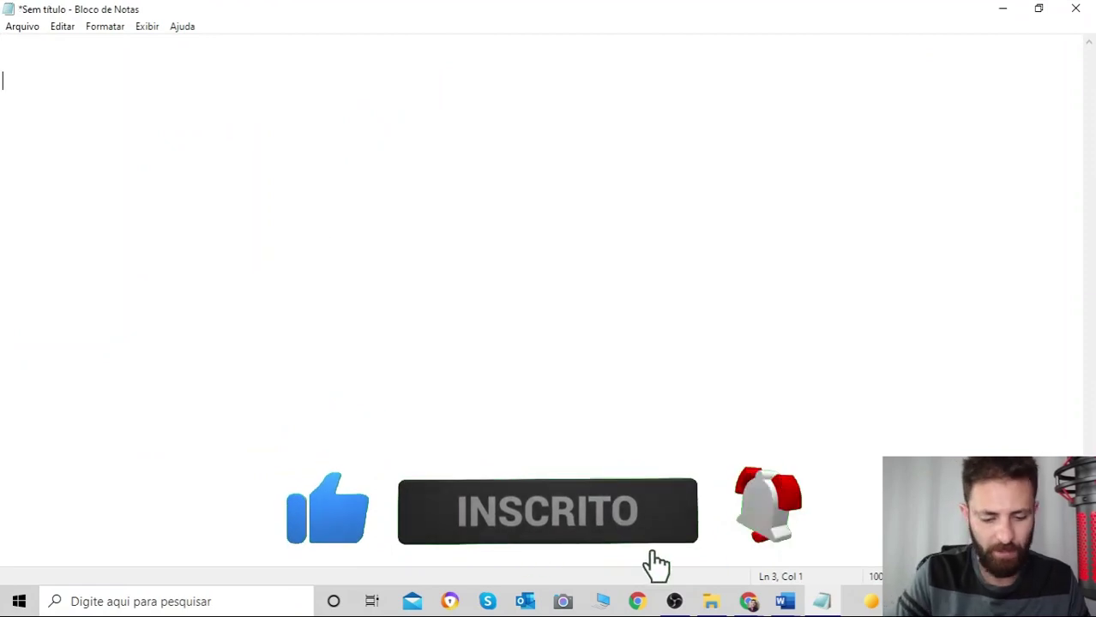
key(ctrl+v)
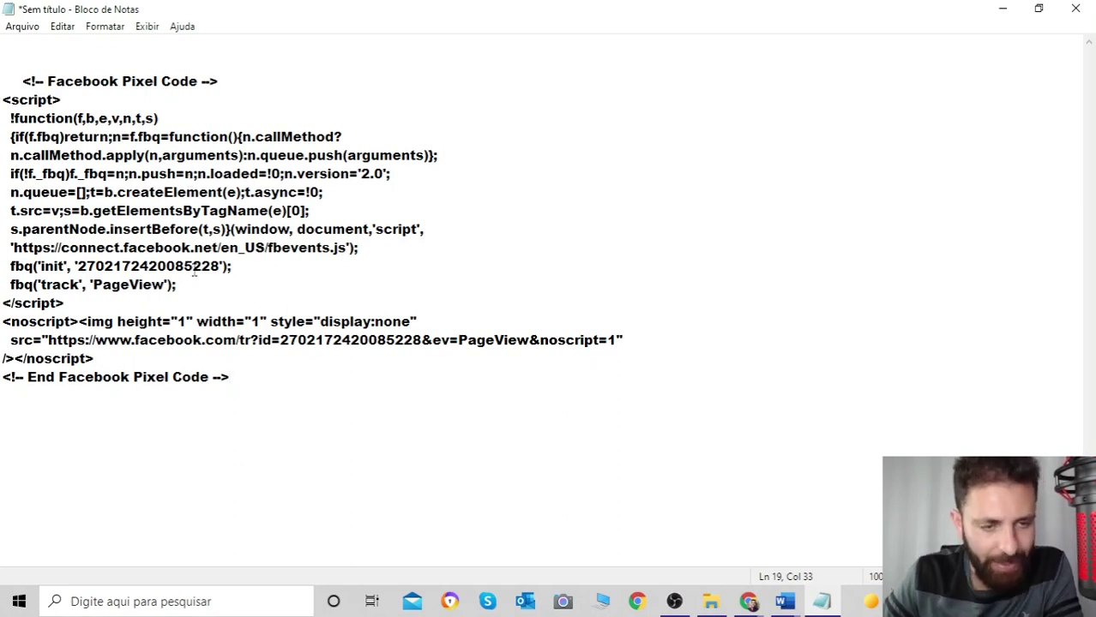
- Highlight the pixel ID on line 13 and the PageView tracking line
click(85, 267)
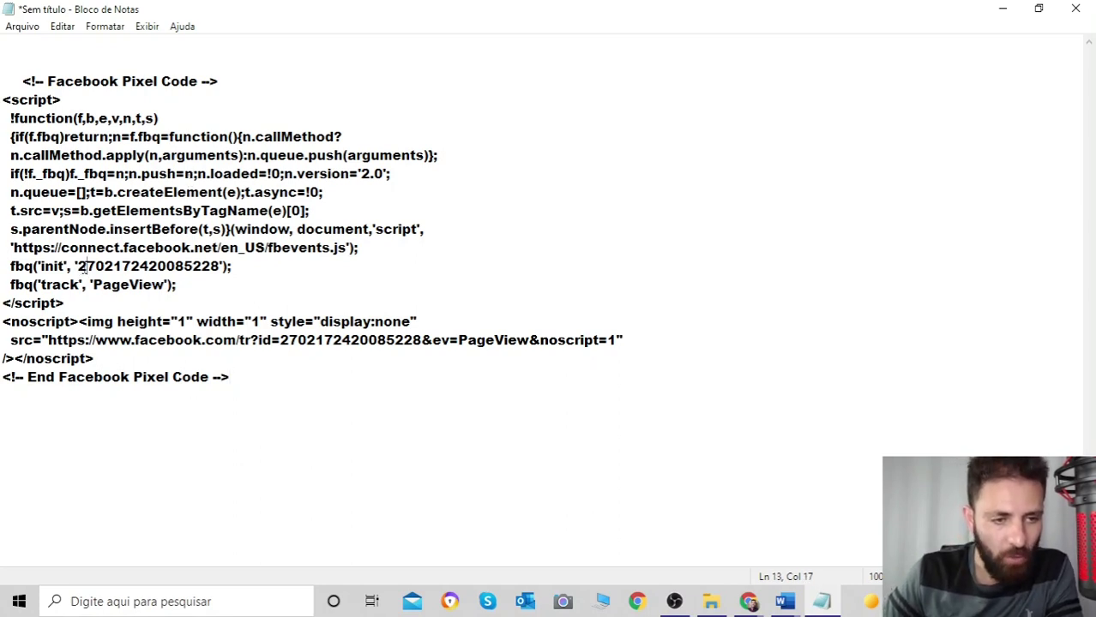
click(79, 268)
drag(79, 268, 221, 268)
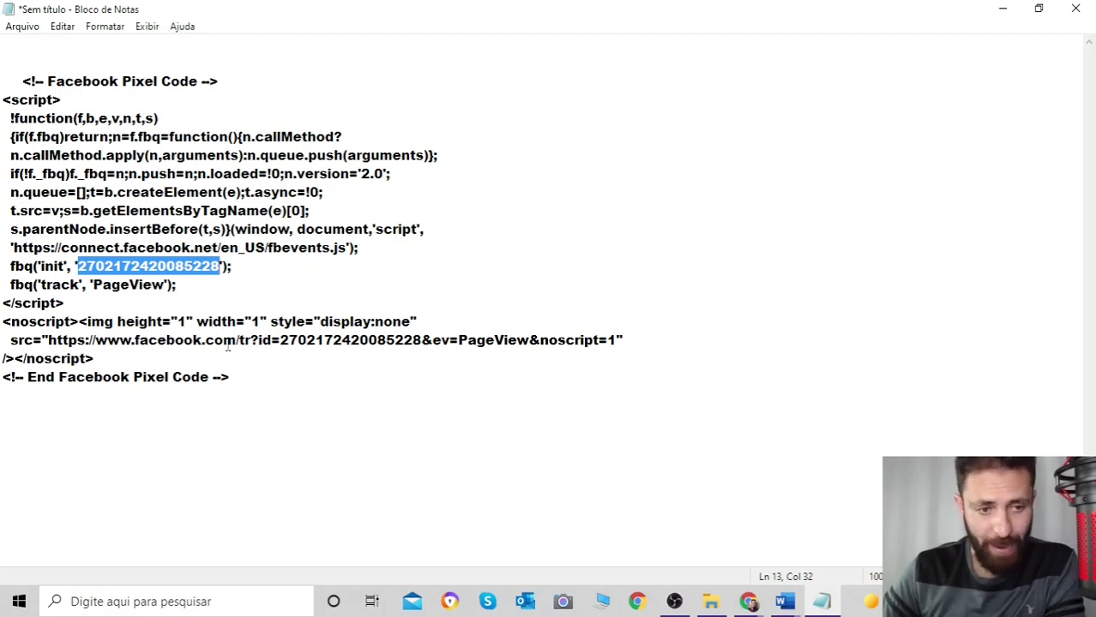
drag(196, 283, 11, 285)
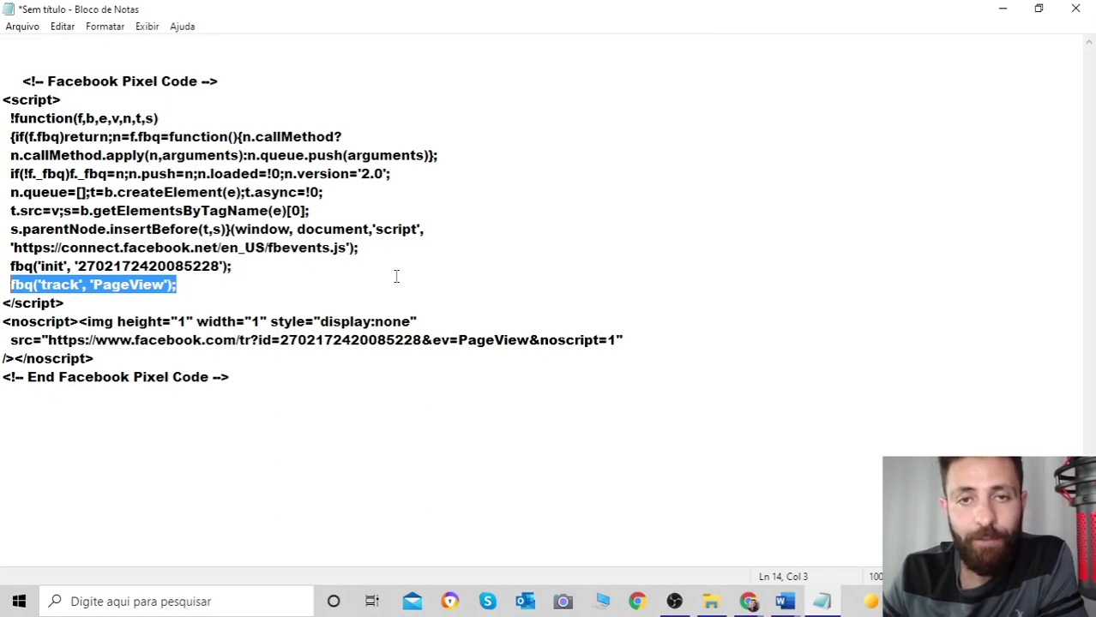
- Back in WordPress, keep location Cabeçalho and place the cursor in the empty code box
click(1003, 14)
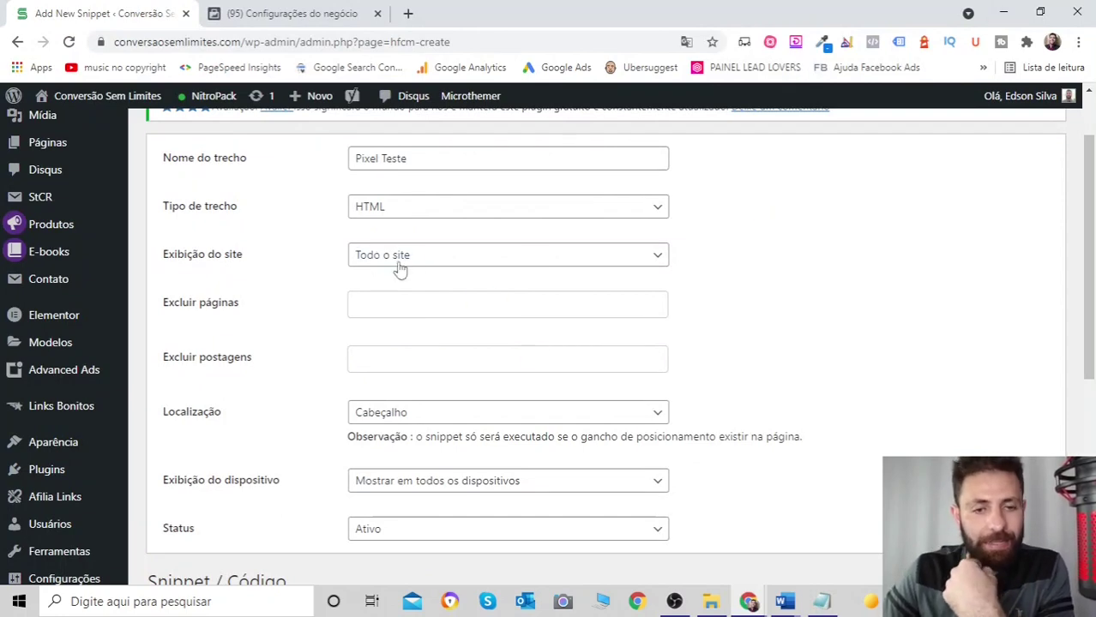
scroll(457, 264, down, 1)
scroll(636, 294, up, 1)
scroll(557, 360, down, 1)
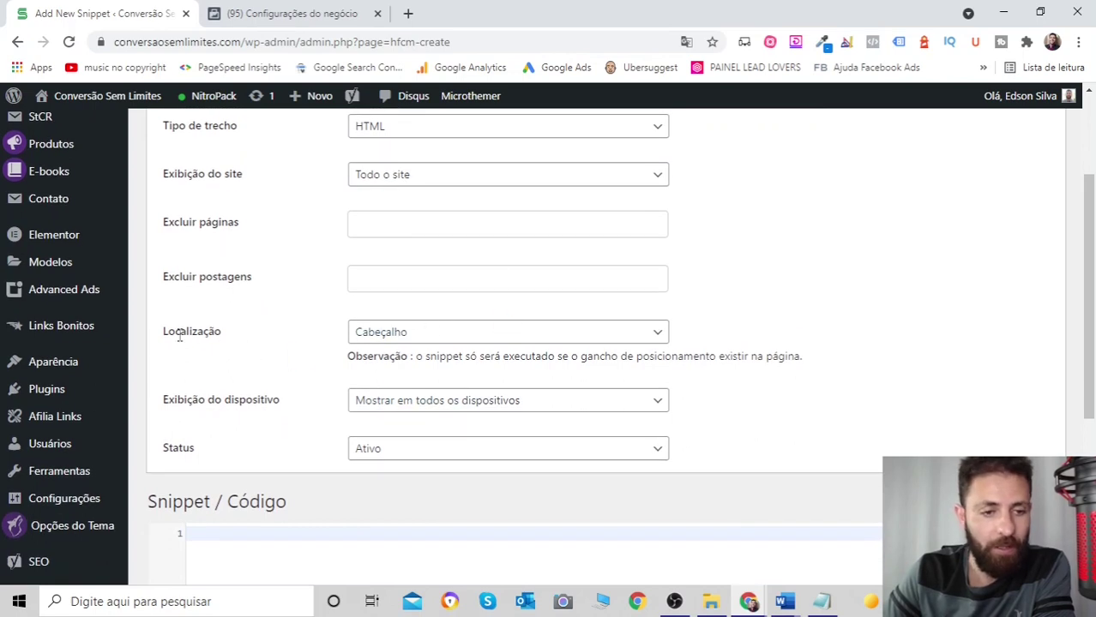
click(638, 334)
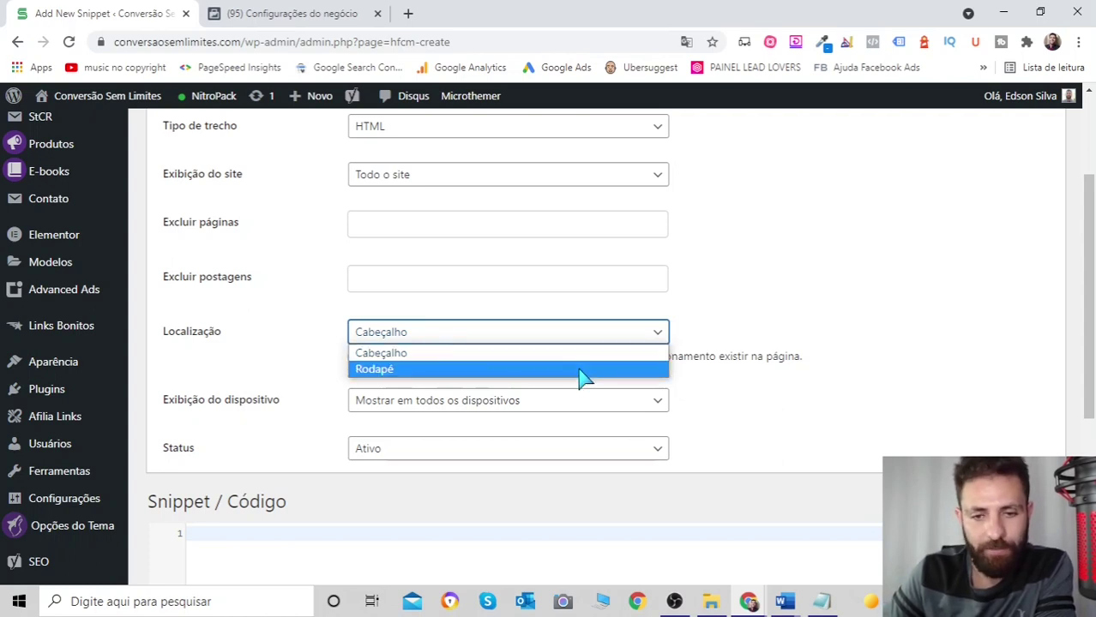
click(537, 353)
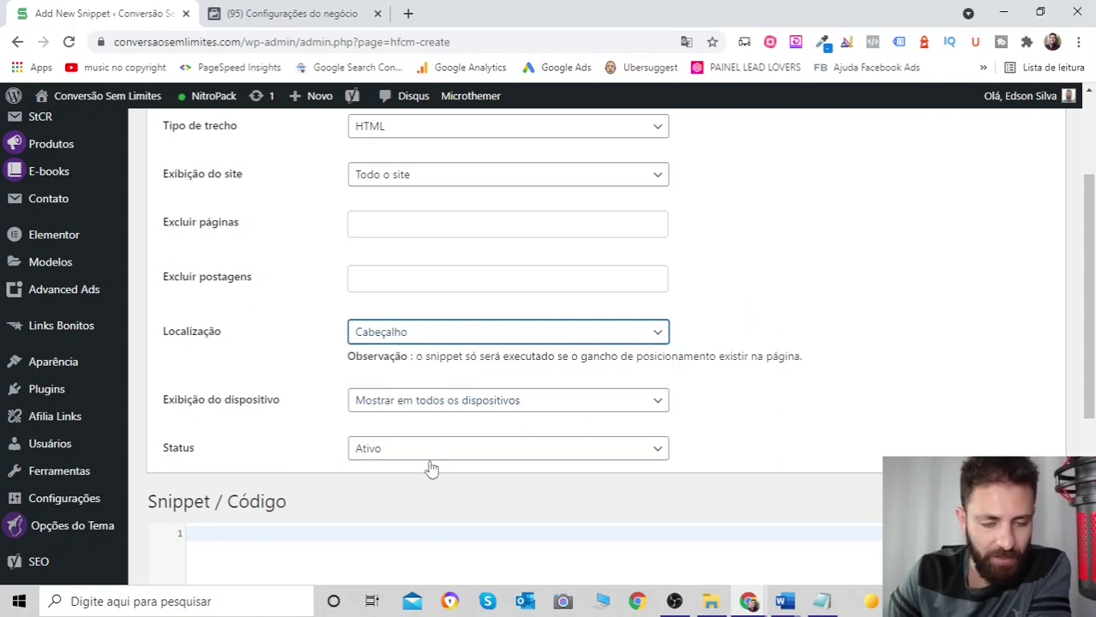
scroll(722, 225, up, 2)
scroll(573, 289, down, 5)
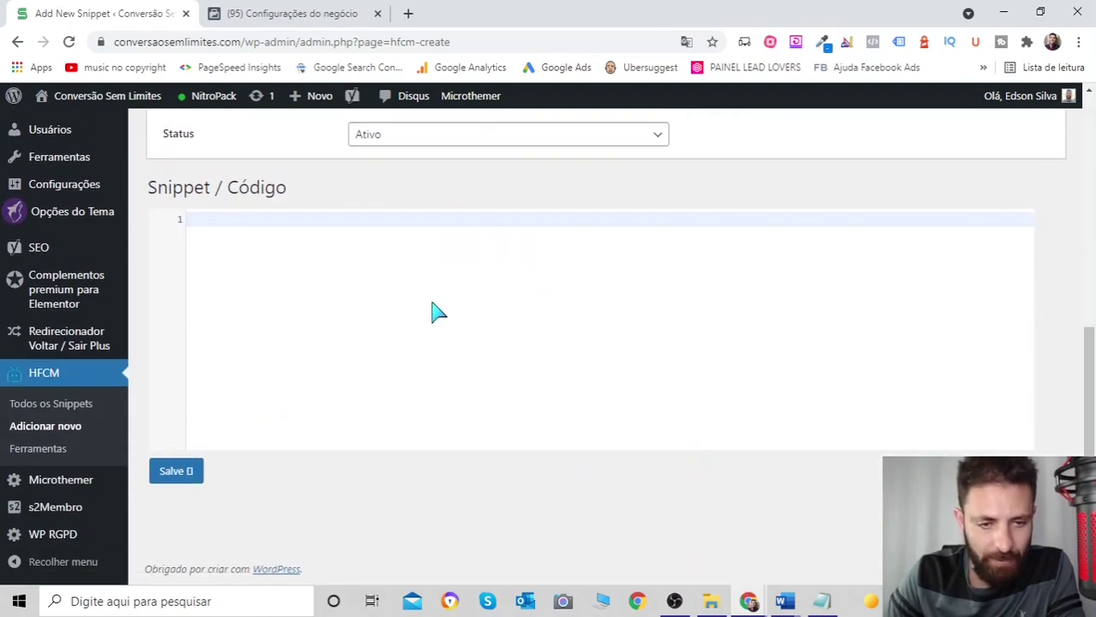
click(222, 224)
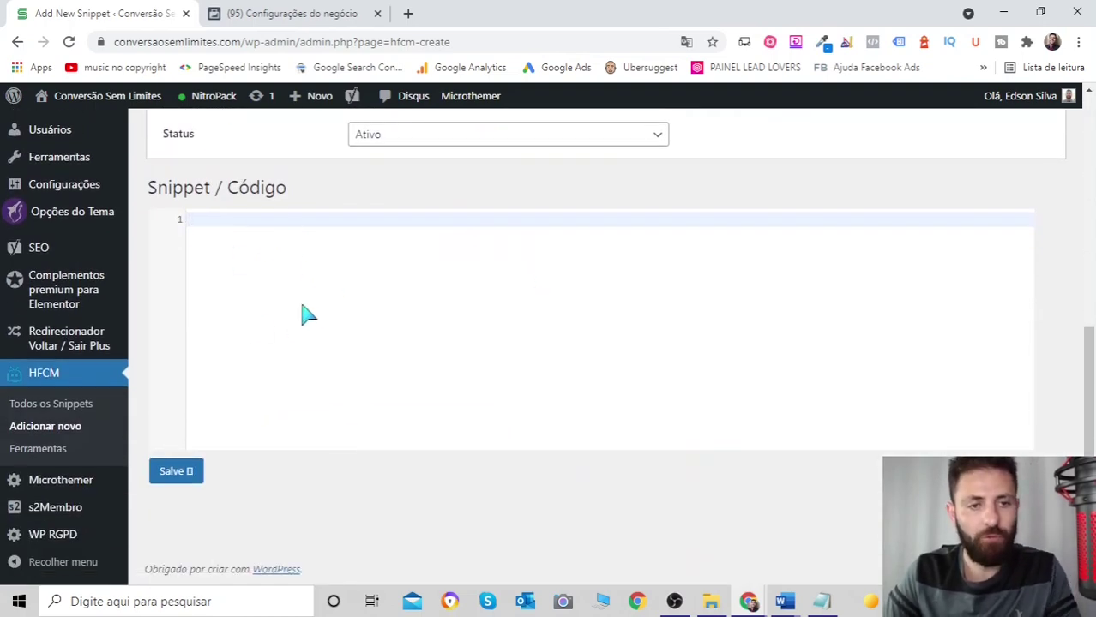
- Copy the pixel base code from Facebook, paste it into the snippet's code box, and save
click(278, 15)
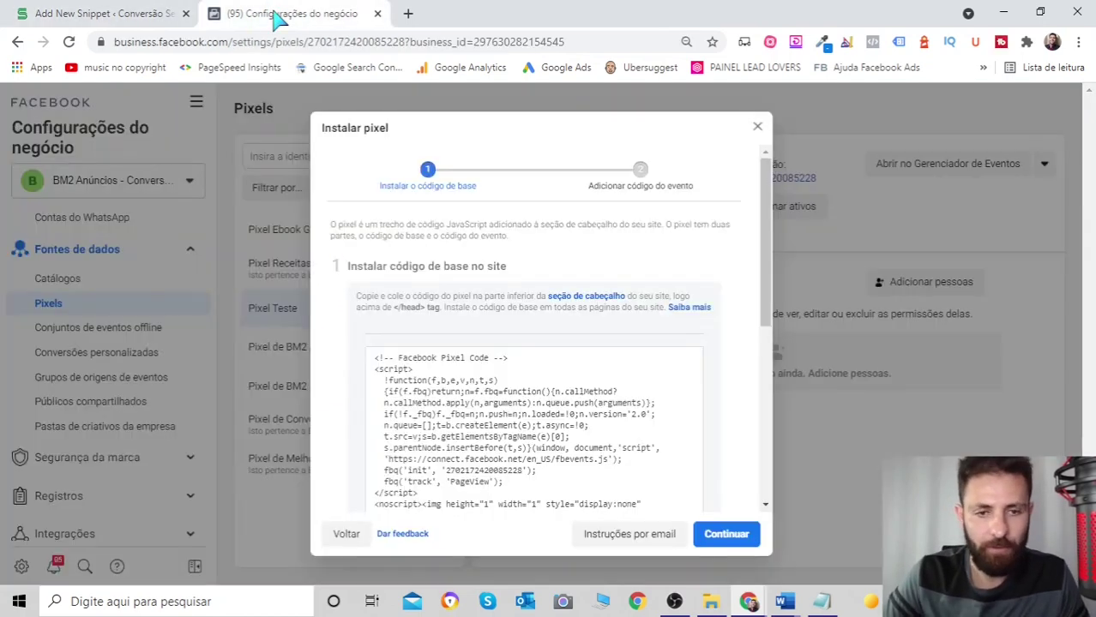
scroll(617, 391, down, 2)
click(529, 302)
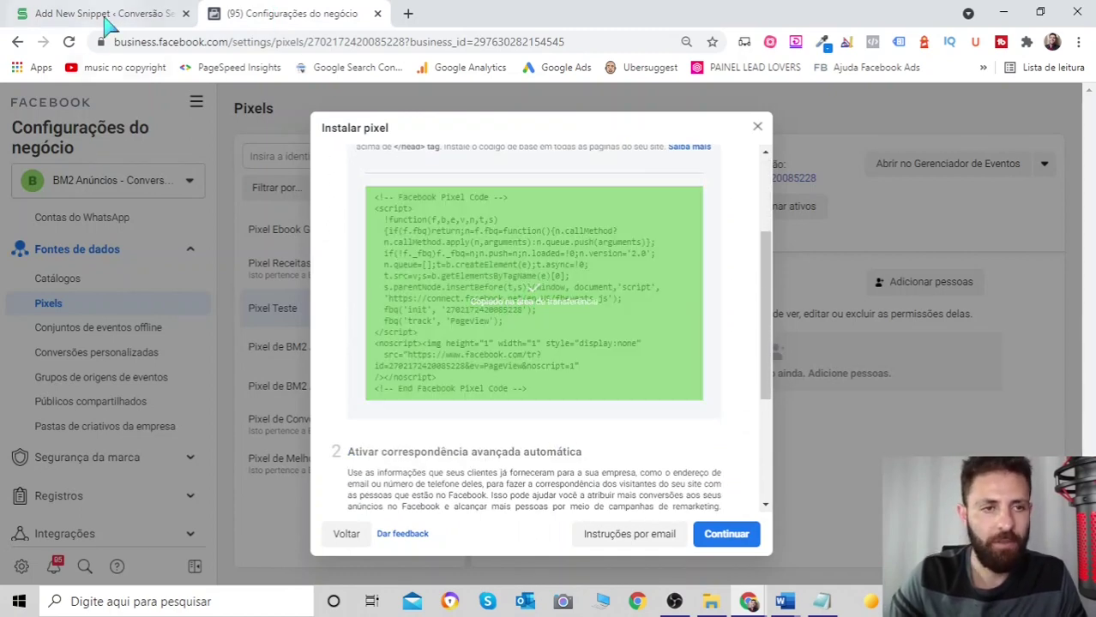
click(101, 19)
key(ctrl+v)
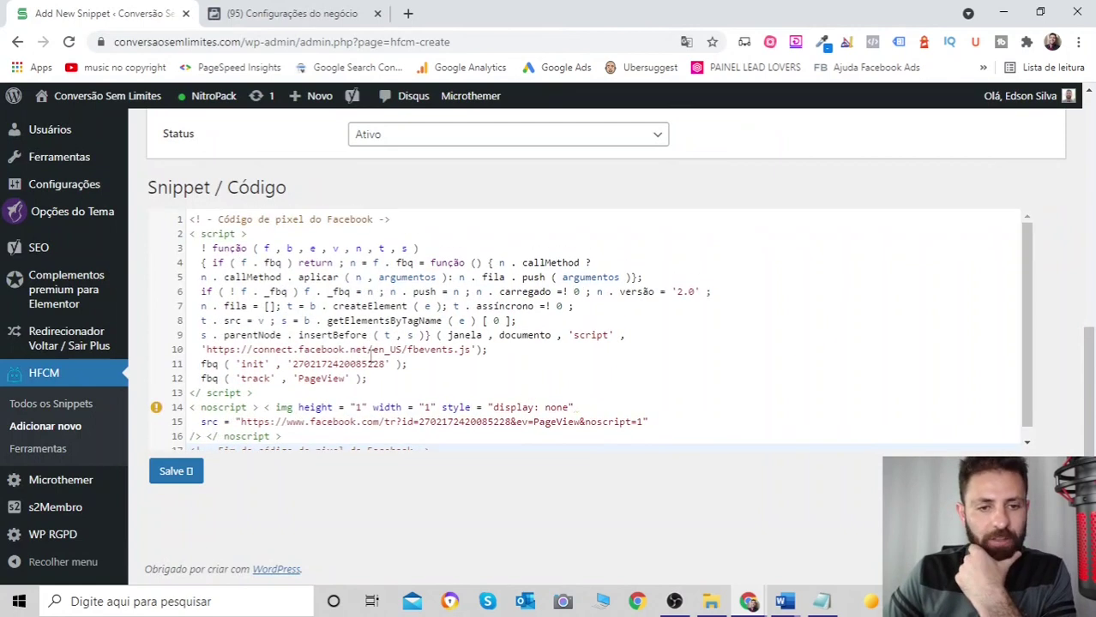
click(178, 474)
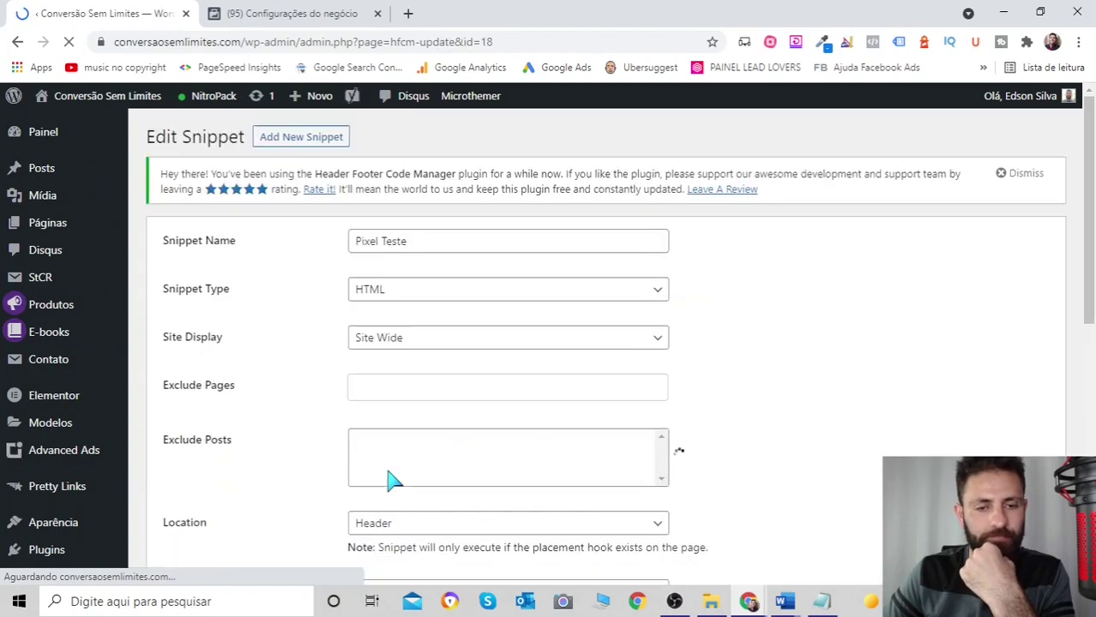
- Review the saved Pixel Teste code, including the PageView line, then go to All Snippets
scroll(567, 339, down, 3)
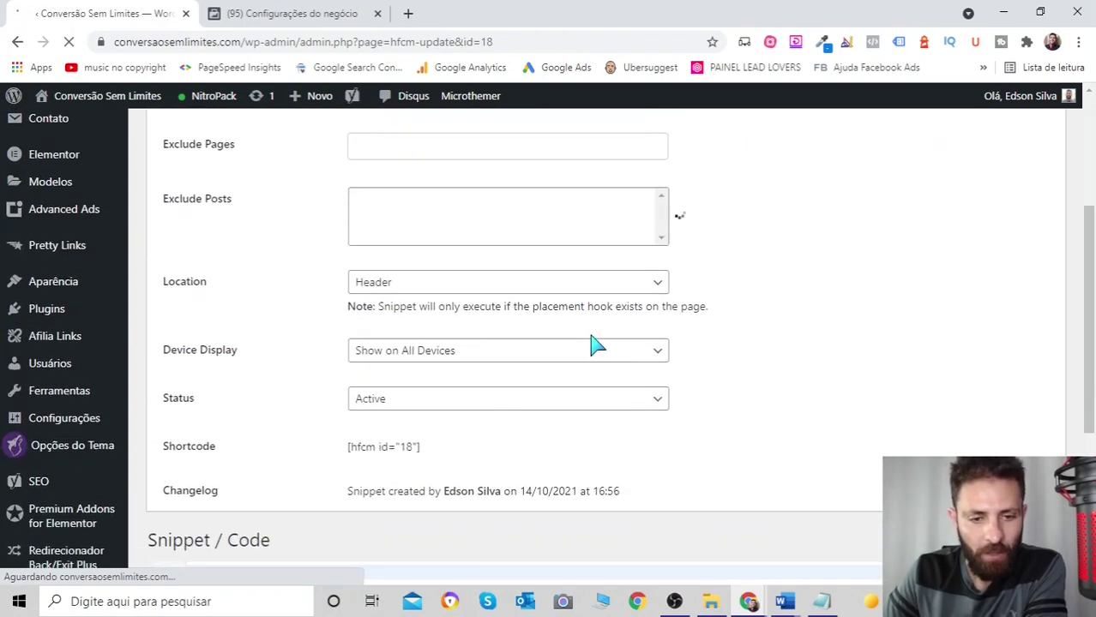
scroll(558, 322, down, 4)
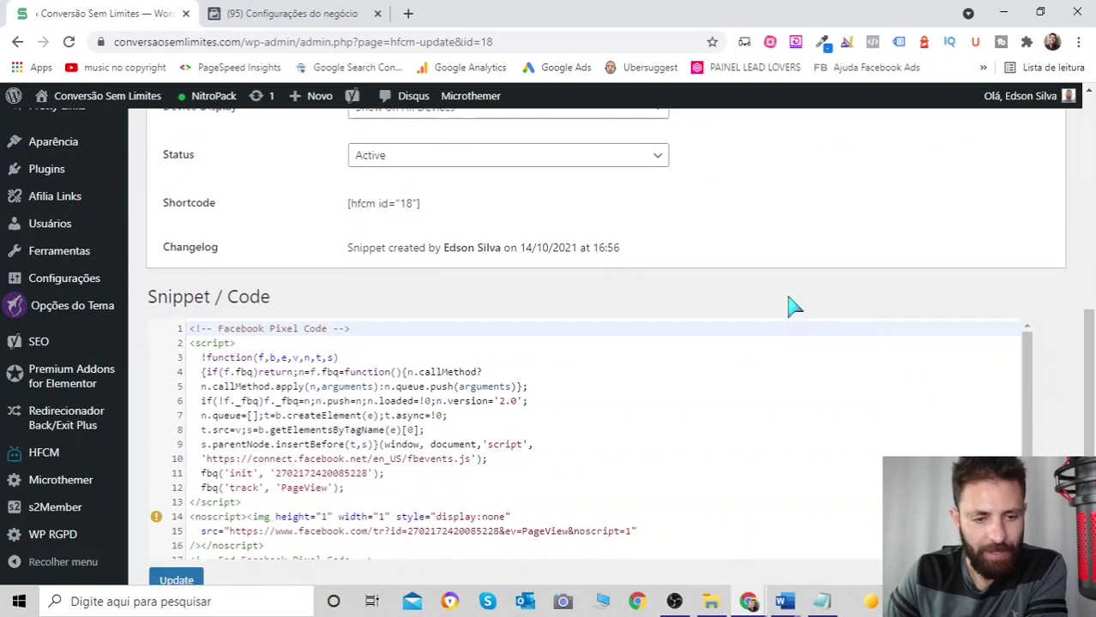
scroll(789, 296, up, 7)
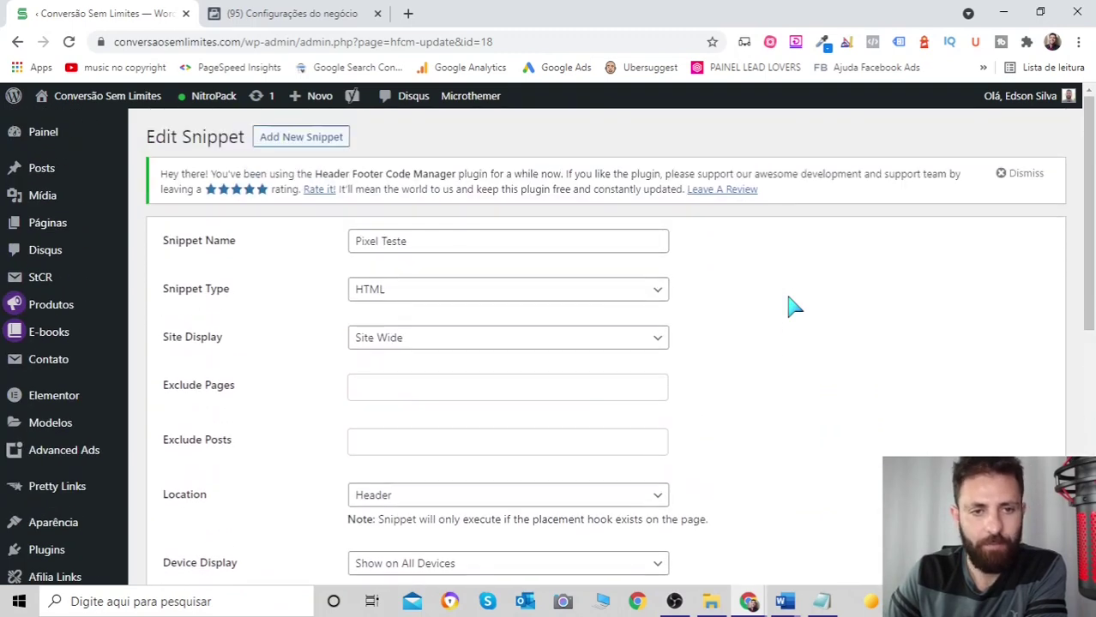
scroll(789, 296, down, 5)
scroll(793, 307, down, 2)
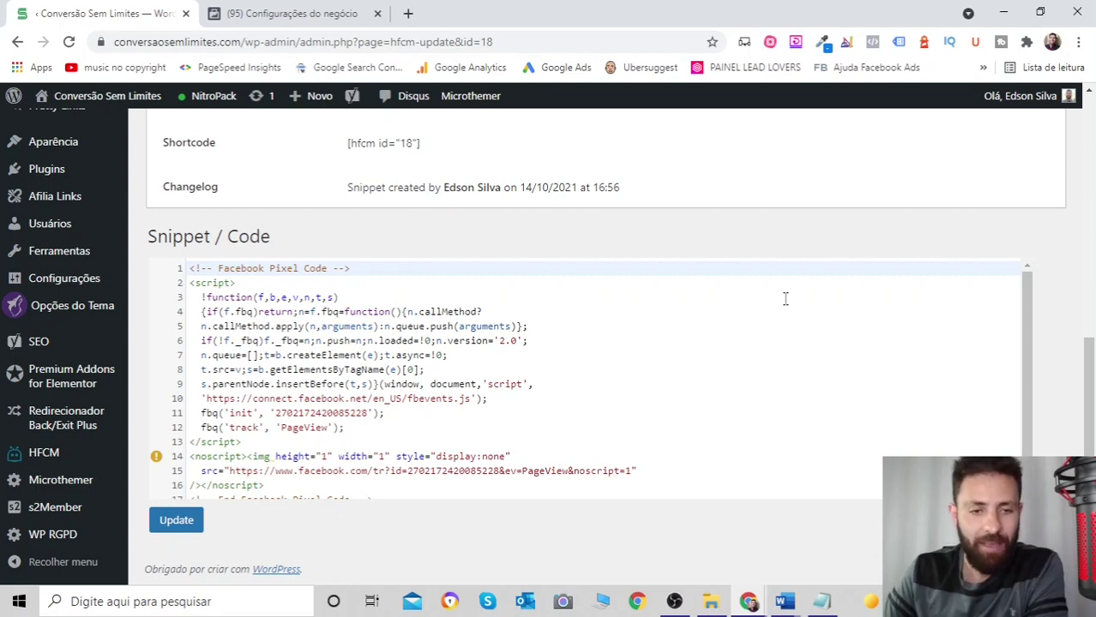
scroll(369, 419, down, 1)
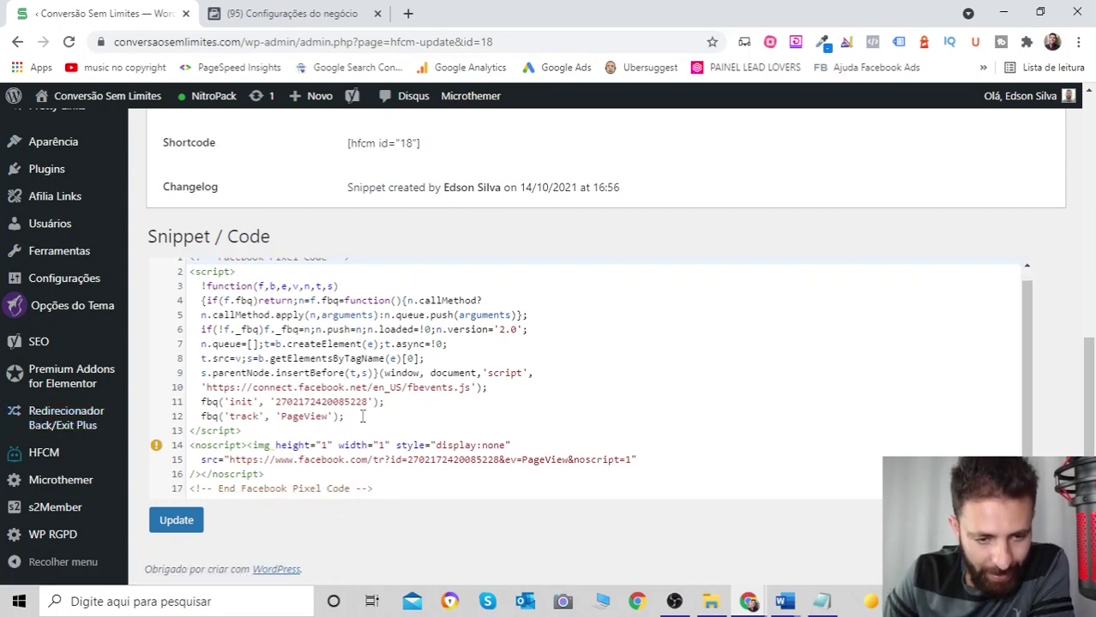
drag(344, 416, 195, 416)
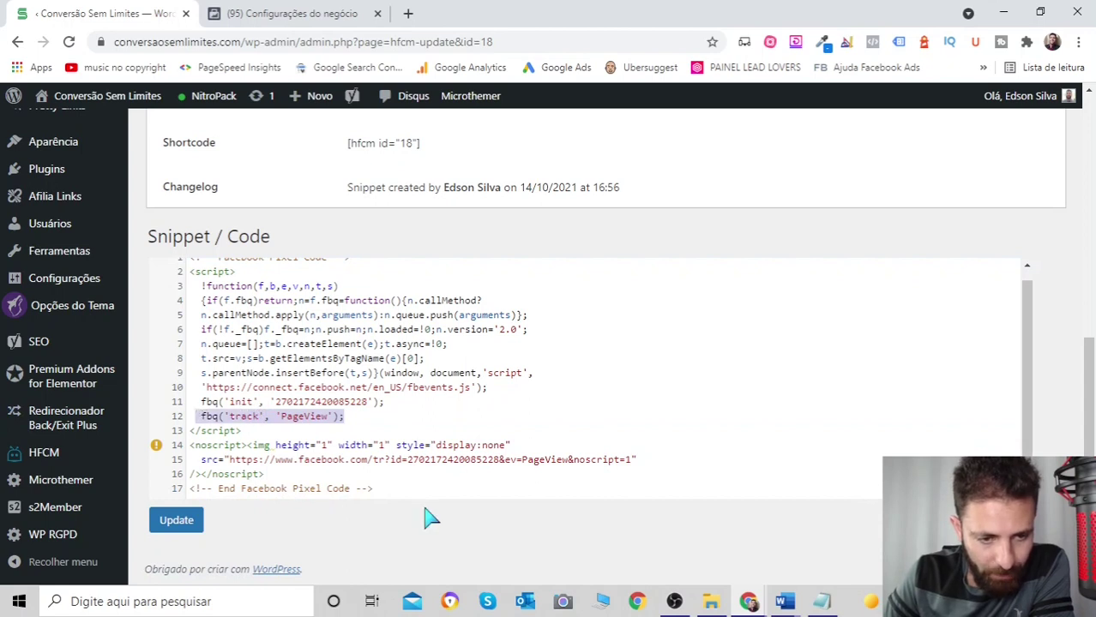
click(43, 464)
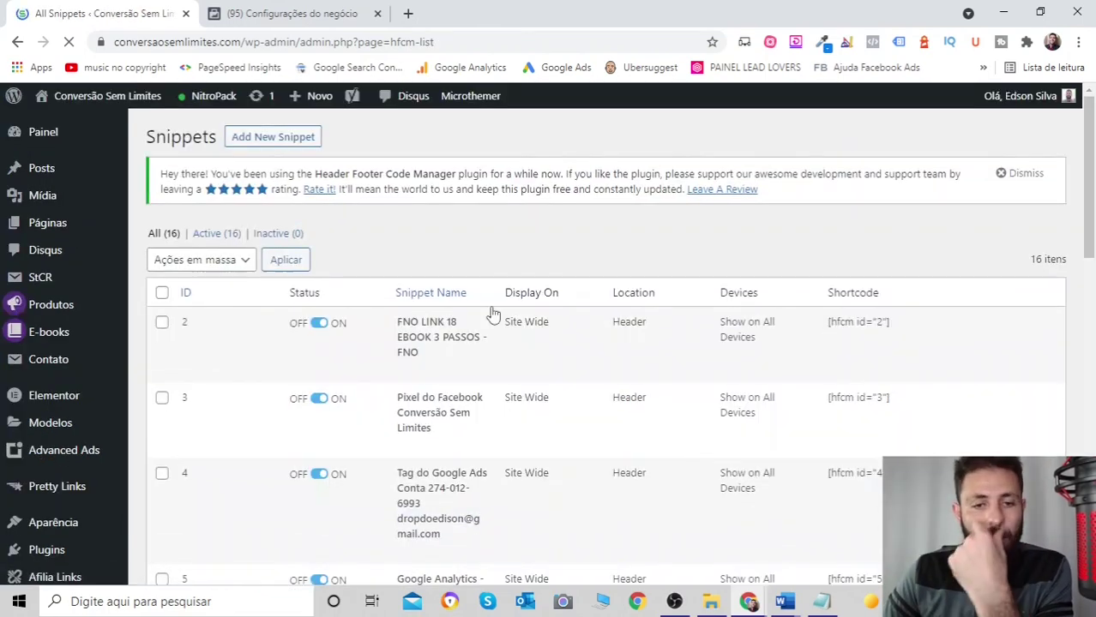
- Confirm Pixel Teste (ID 18) is on site-wide in the header, then return to the Facebook install dialog
scroll(493, 314, down, 8)
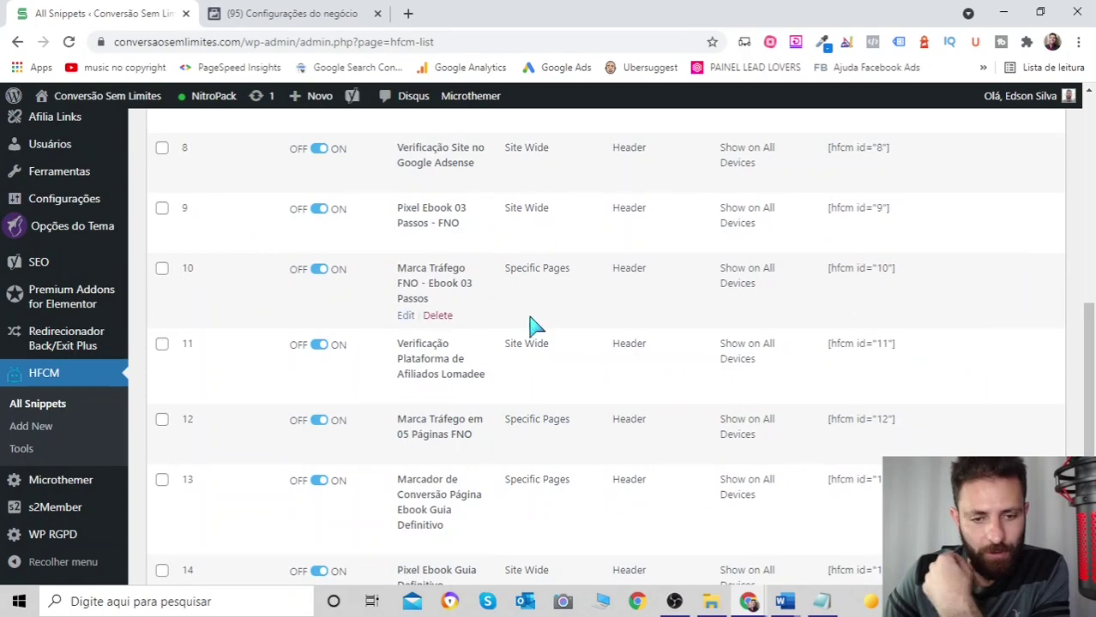
scroll(532, 326, down, 5)
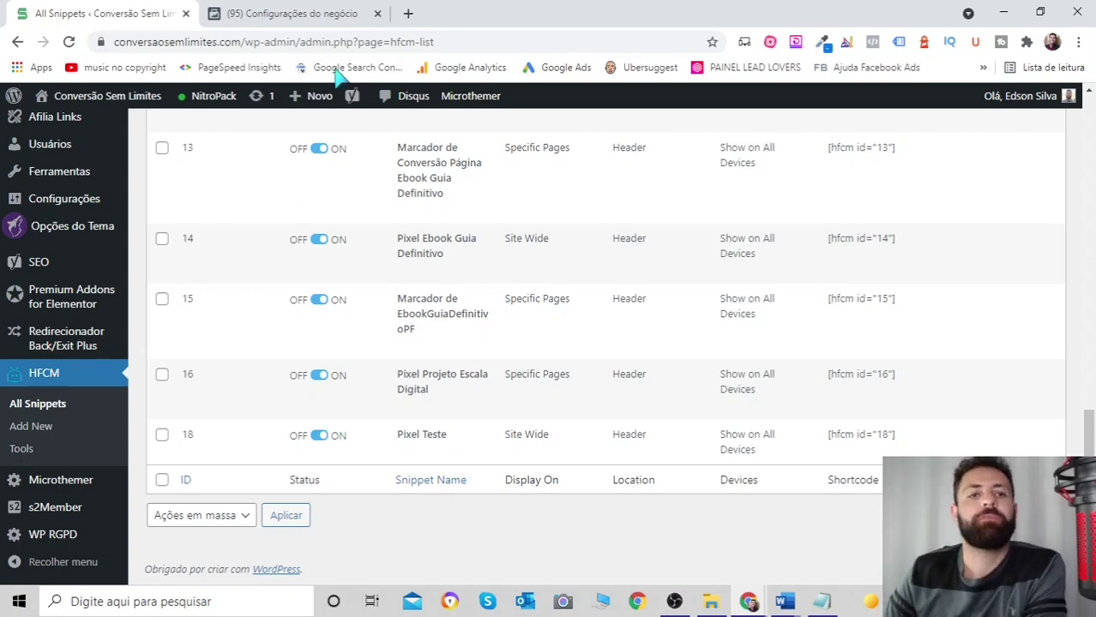
click(305, 18)
scroll(720, 300, down, 5)
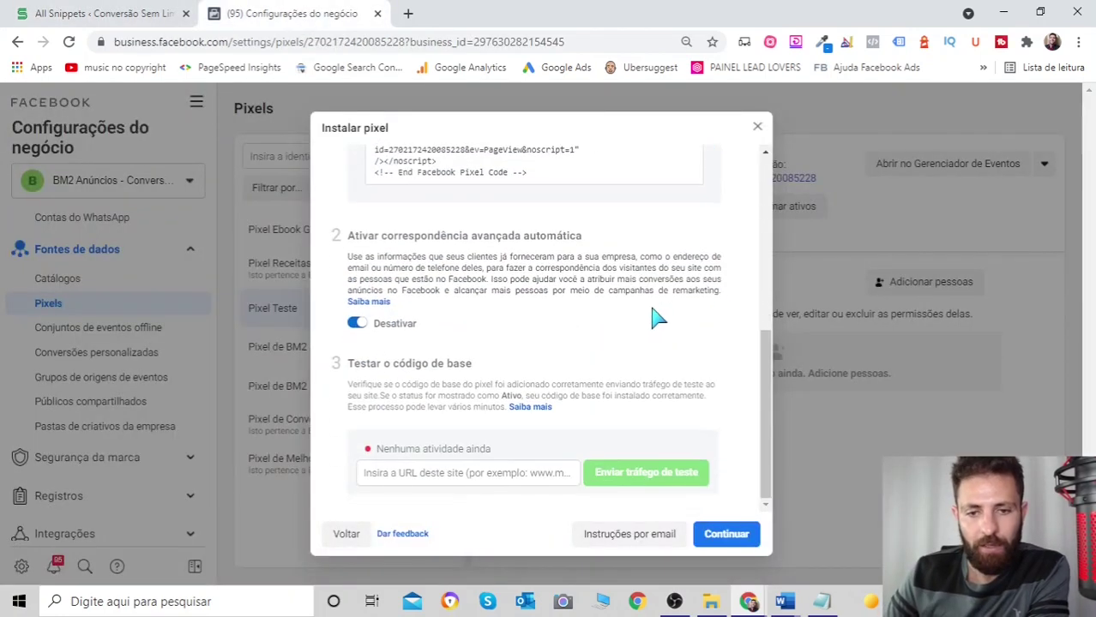
- Finish the base-code step to reach Configurar eventos and glance at the Notepad copy of the code
click(714, 534)
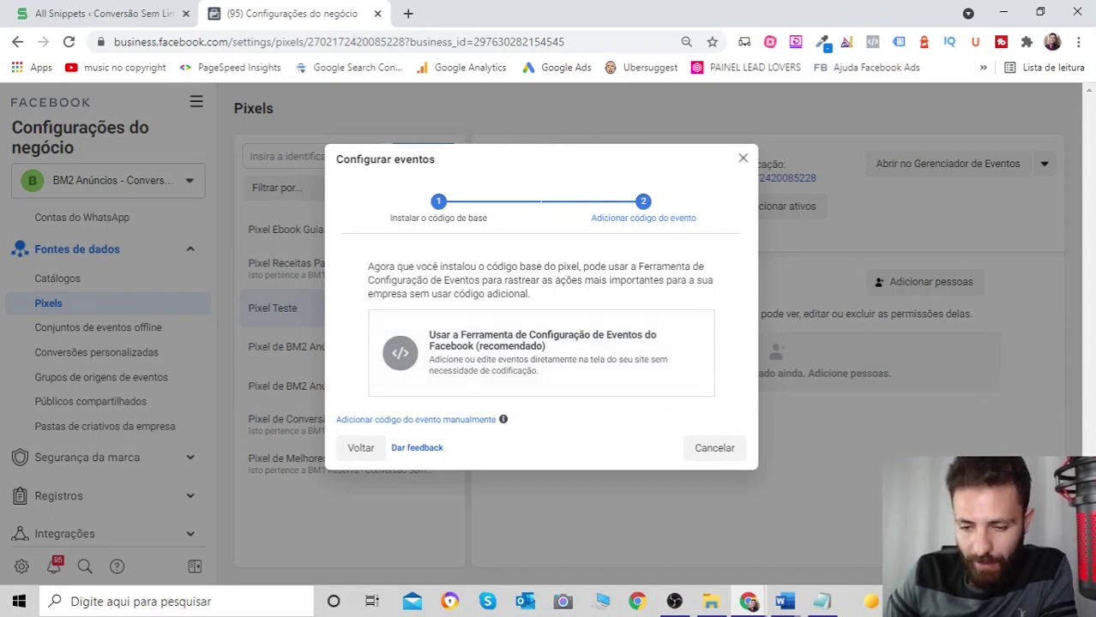
click(819, 602)
click(810, 602)
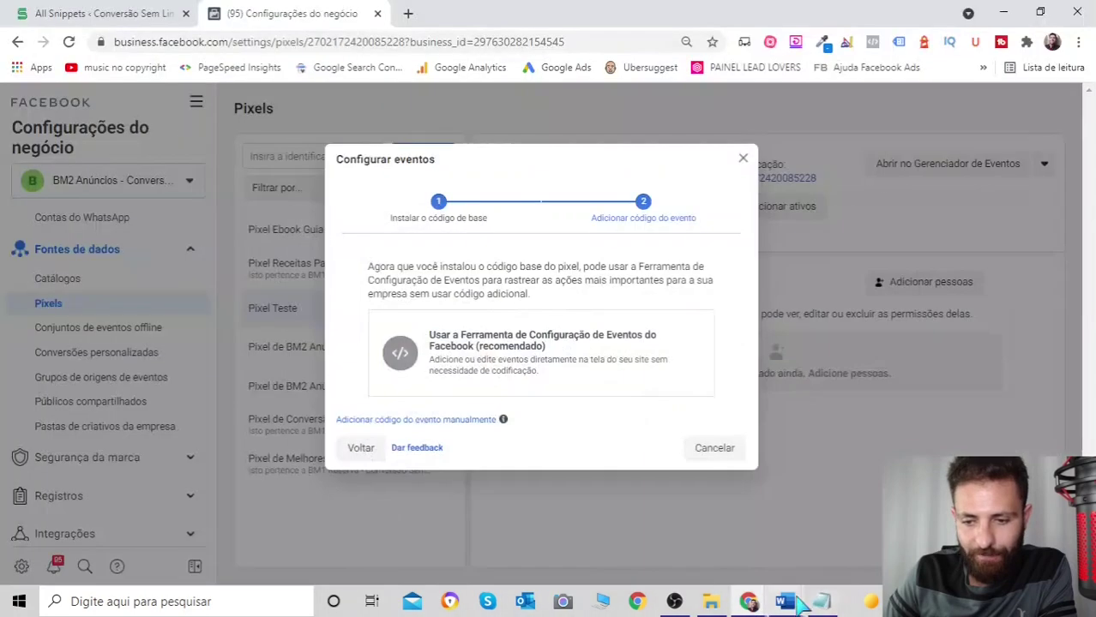
- Bring up the Documento2 notes in Word
click(785, 602)
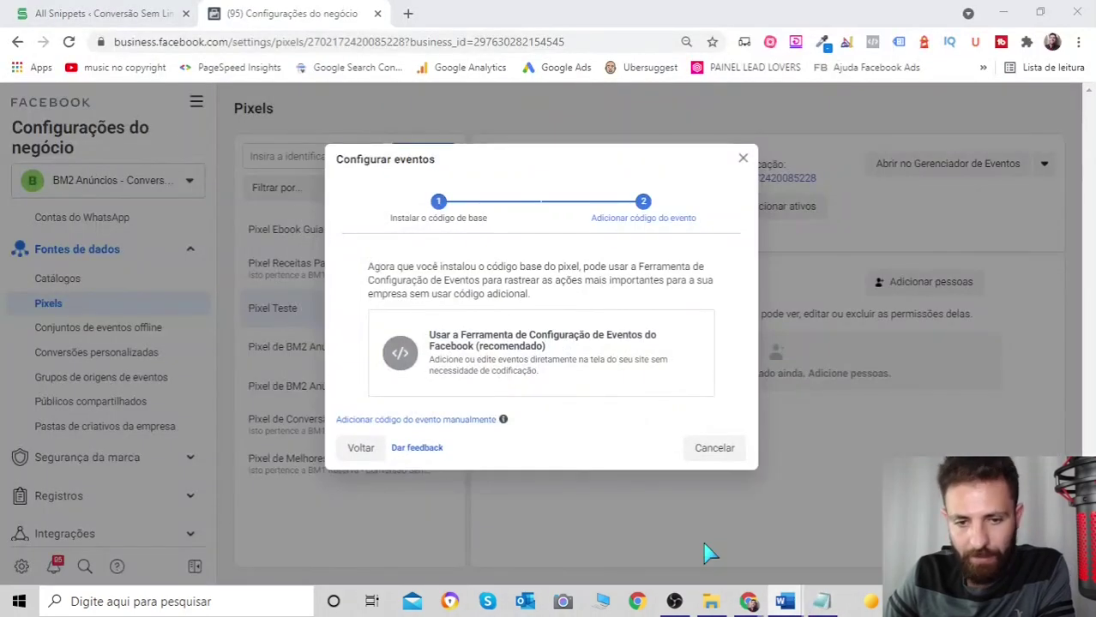
click(785, 602)
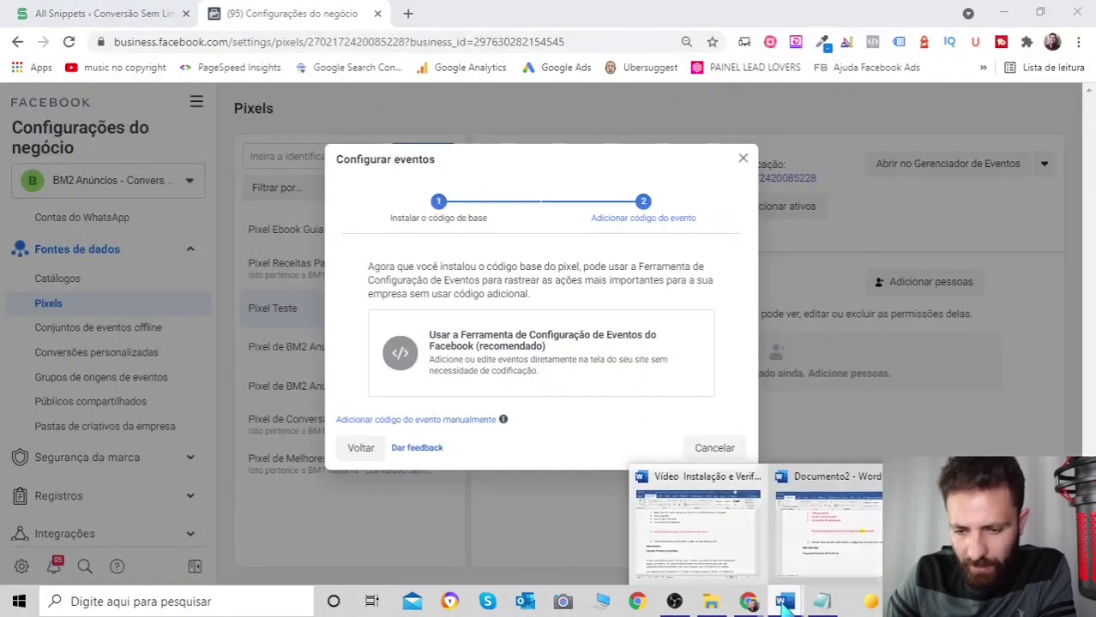
click(819, 527)
- Highlight 'Eventos padrão' and 'Eventos personalizados' in the notes, then return to the Facebook events dialog
scroll(572, 347, up, 3)
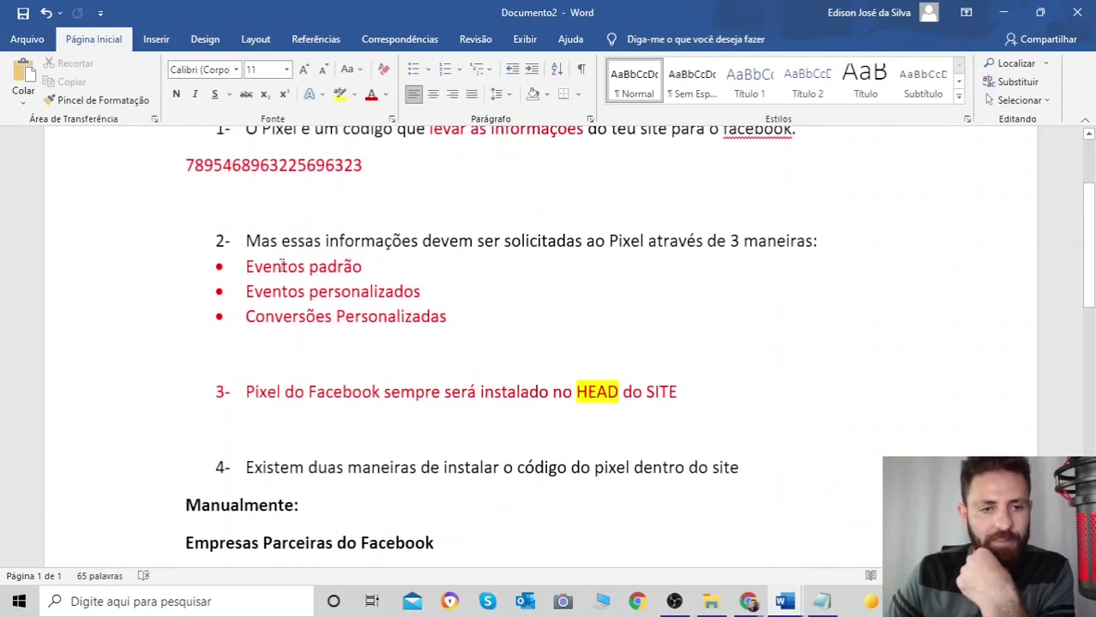
drag(247, 266, 367, 268)
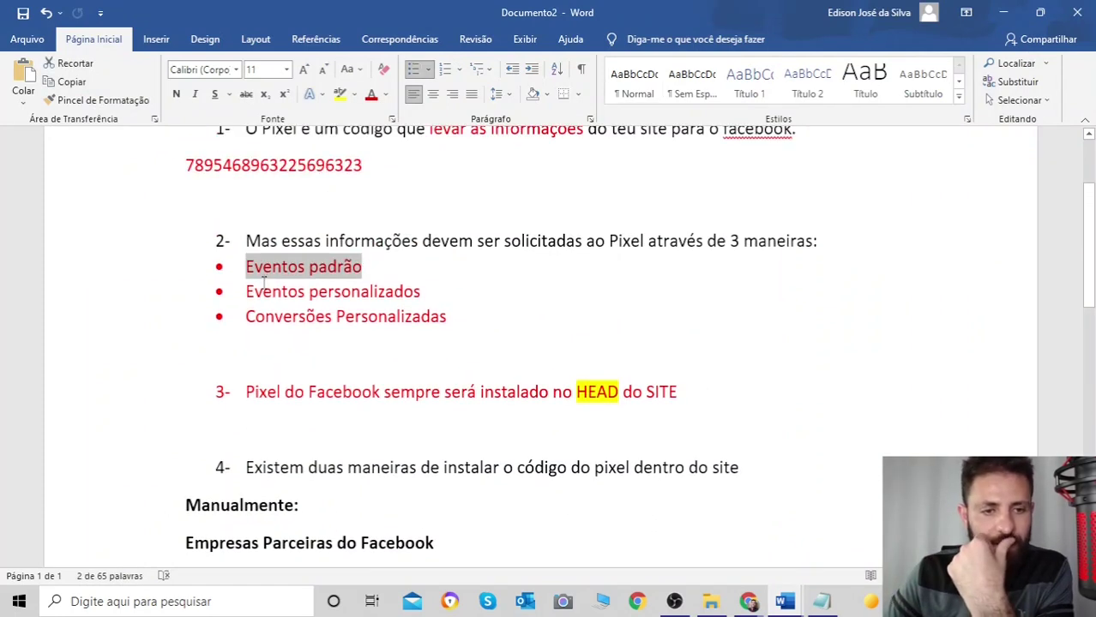
drag(247, 291, 409, 288)
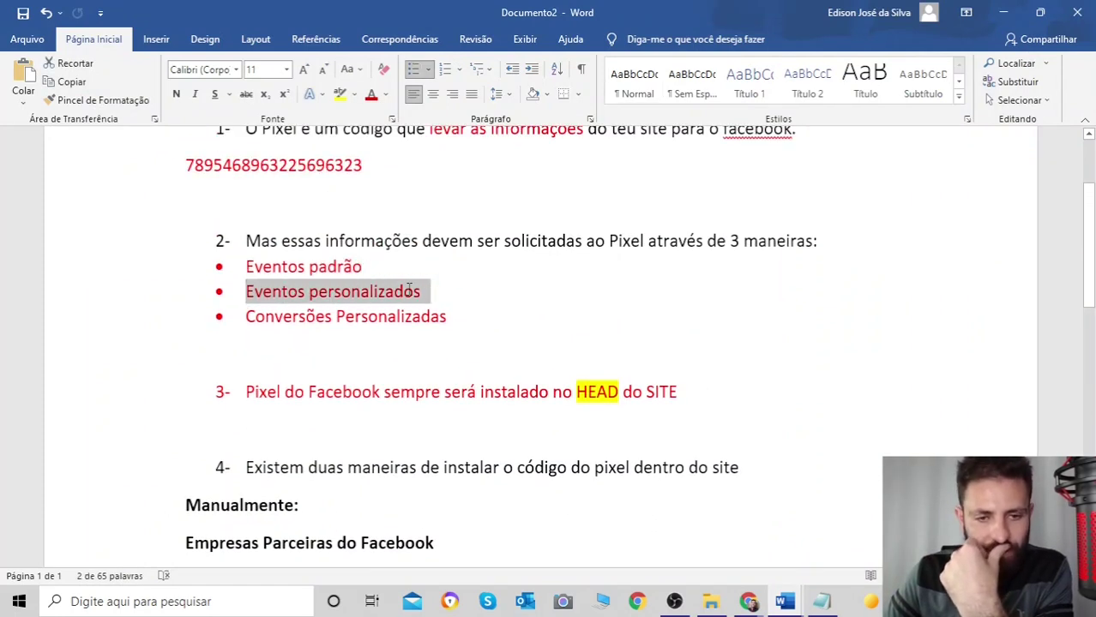
click(813, 322)
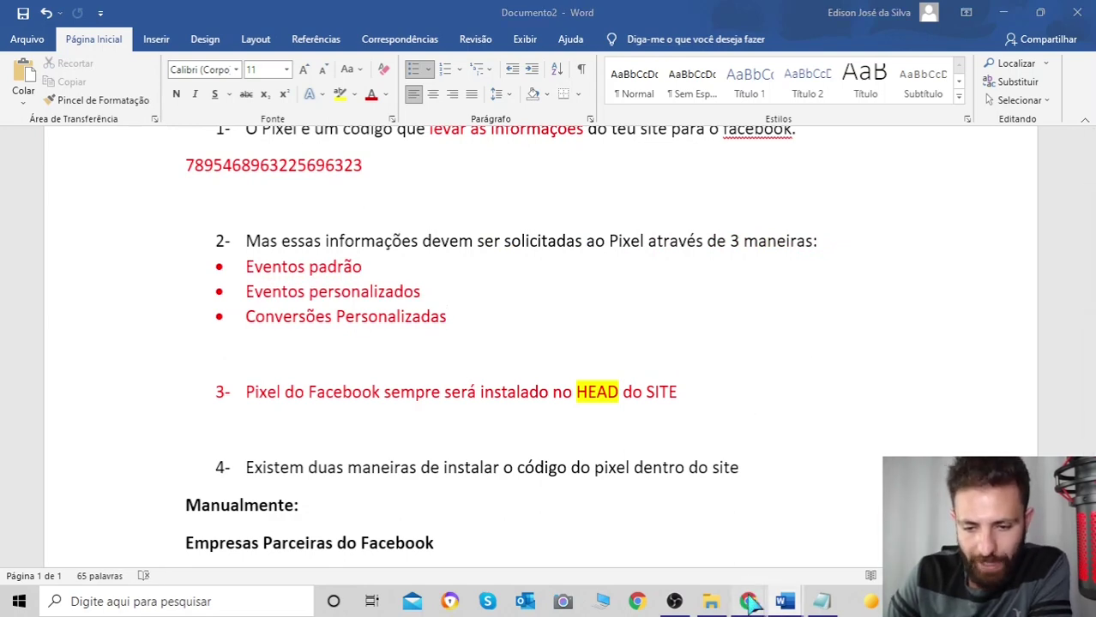
mouse_move(747, 600)
click(770, 562)
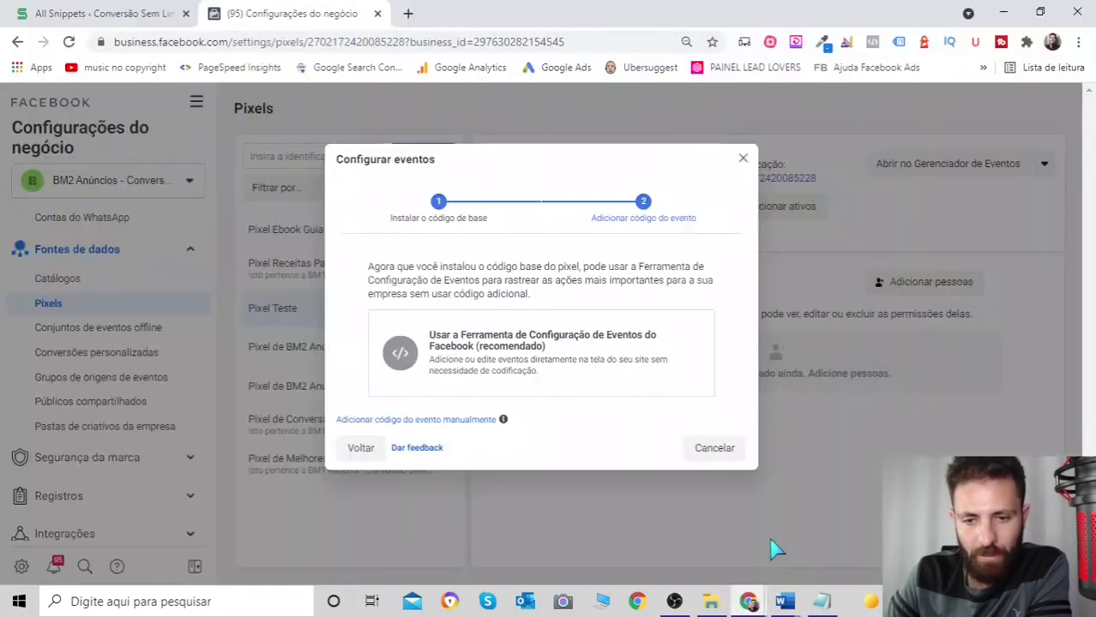
- Cancel the Configurar eventos dialog and open a new blank browser tab
click(716, 449)
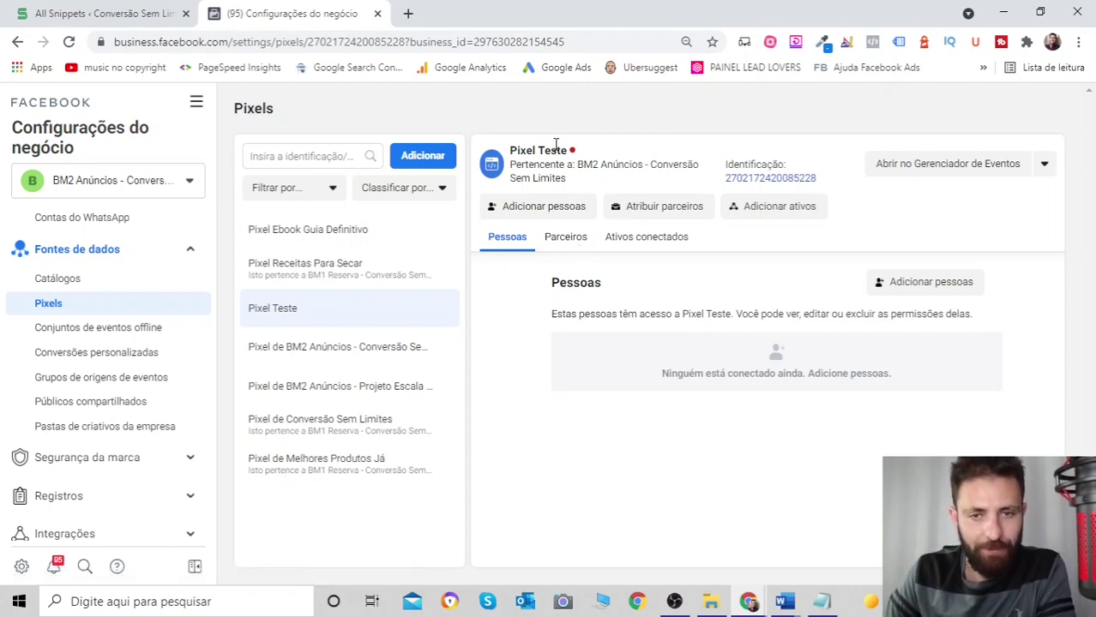
click(408, 14)
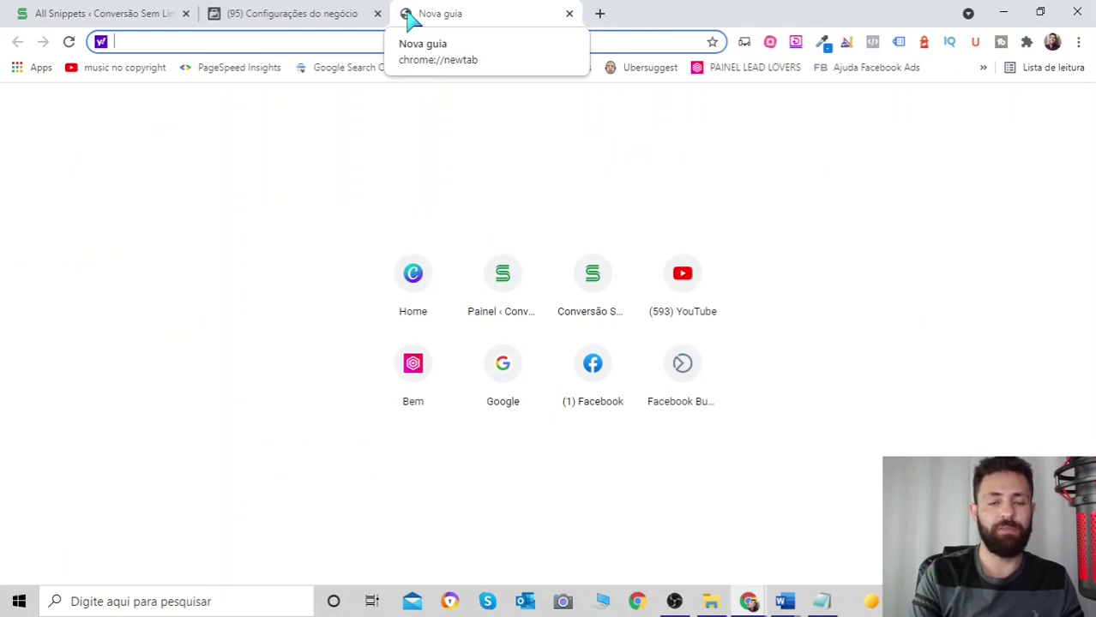
- Load conversaosemlimites.com in the new tab, then reload the Facebook Pixel Teste settings page
text(conversaosemlimites.com)
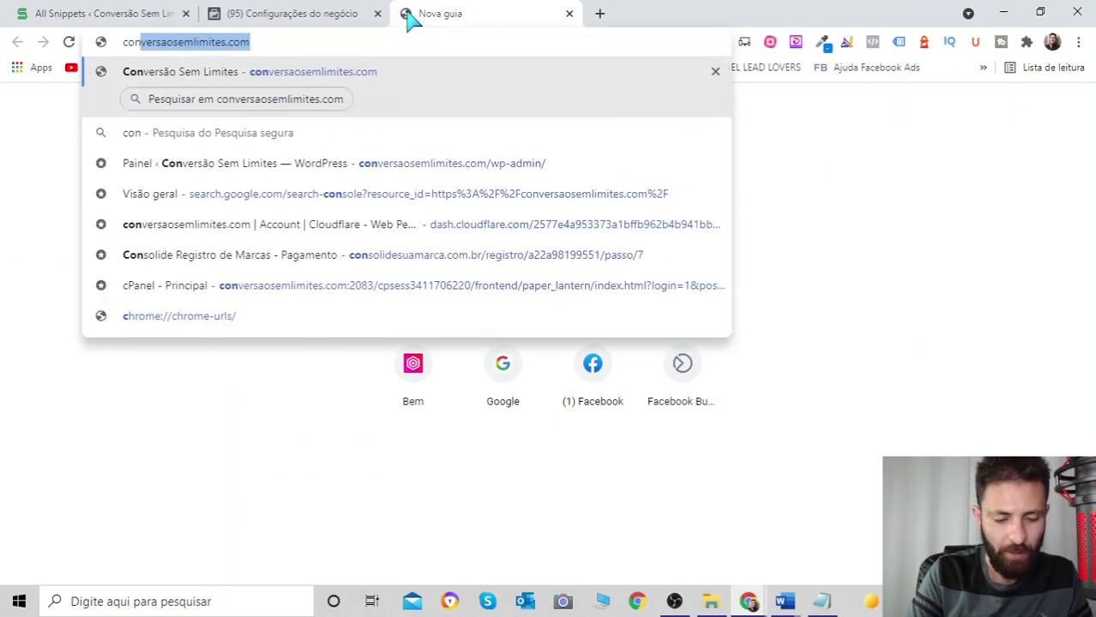
key(Return)
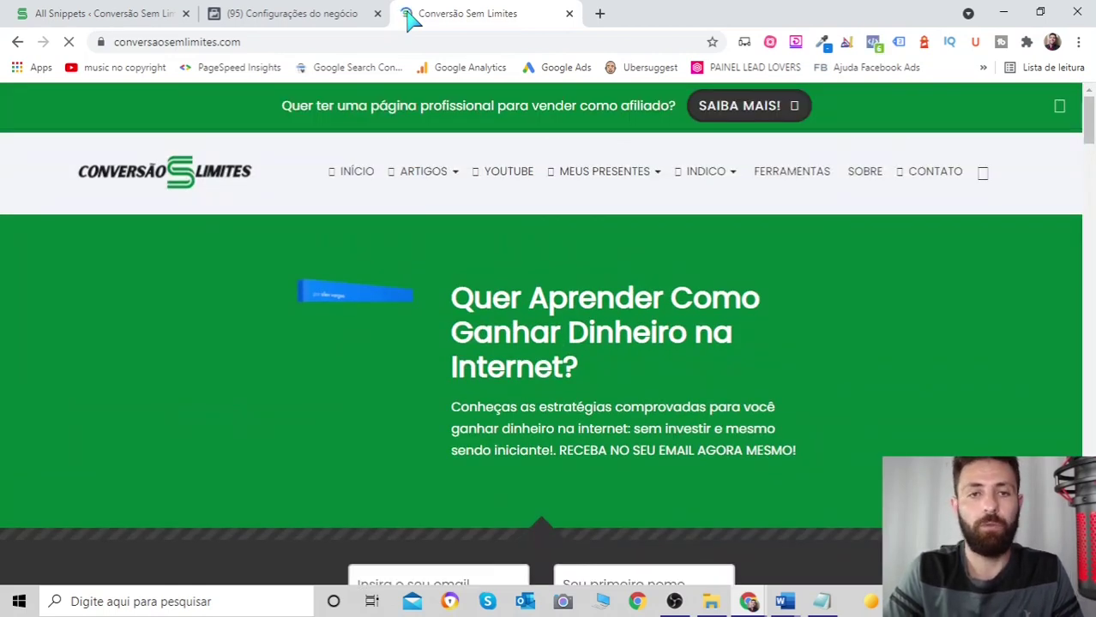
click(289, 13)
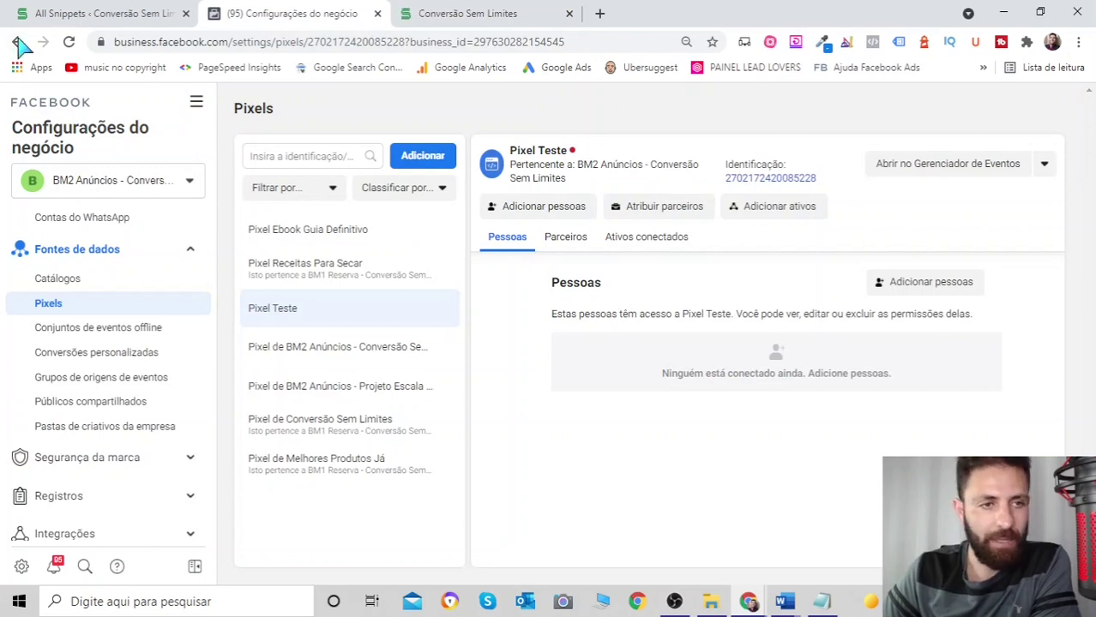
click(68, 42)
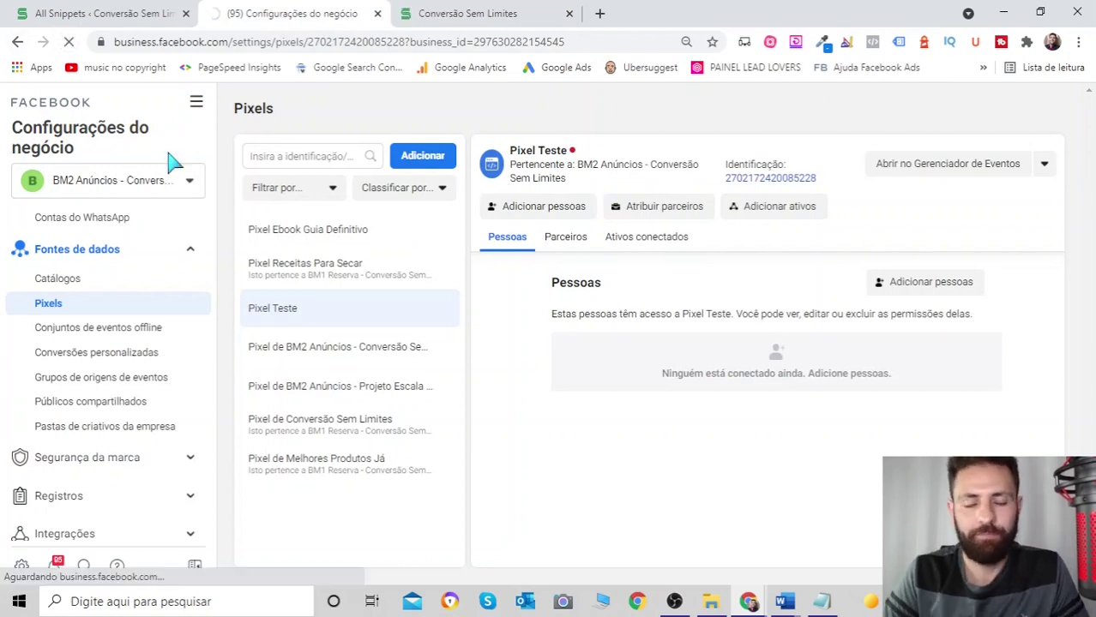